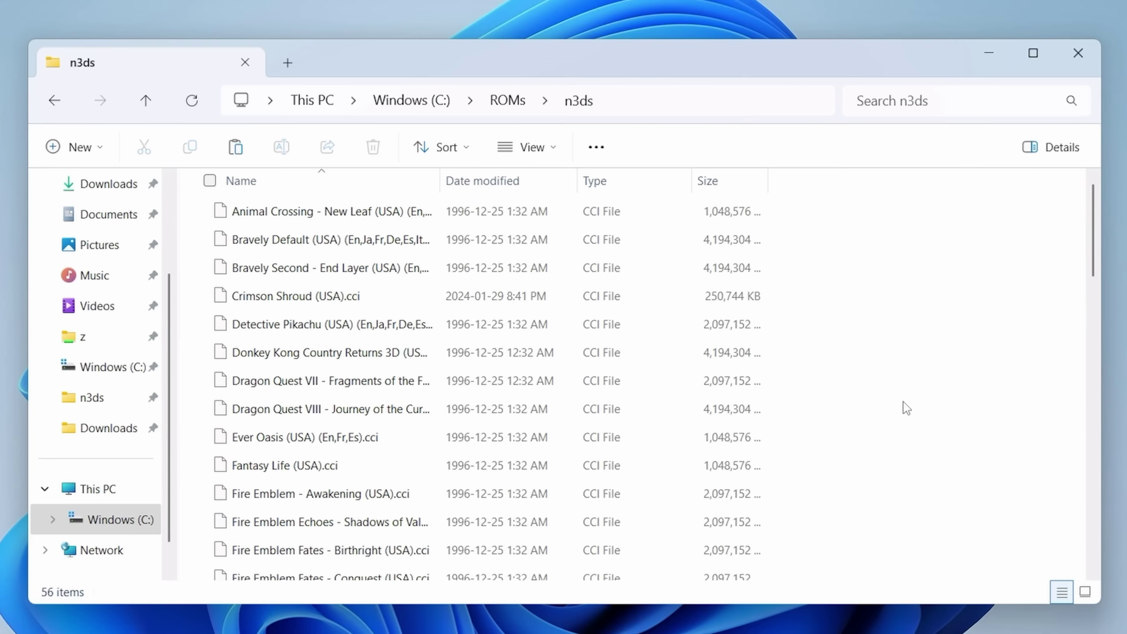
# - Widen the Name column on the Windows (C:) drive, which no longer holds a ROMs folder
pyautogui.doubleClick(446, 179)
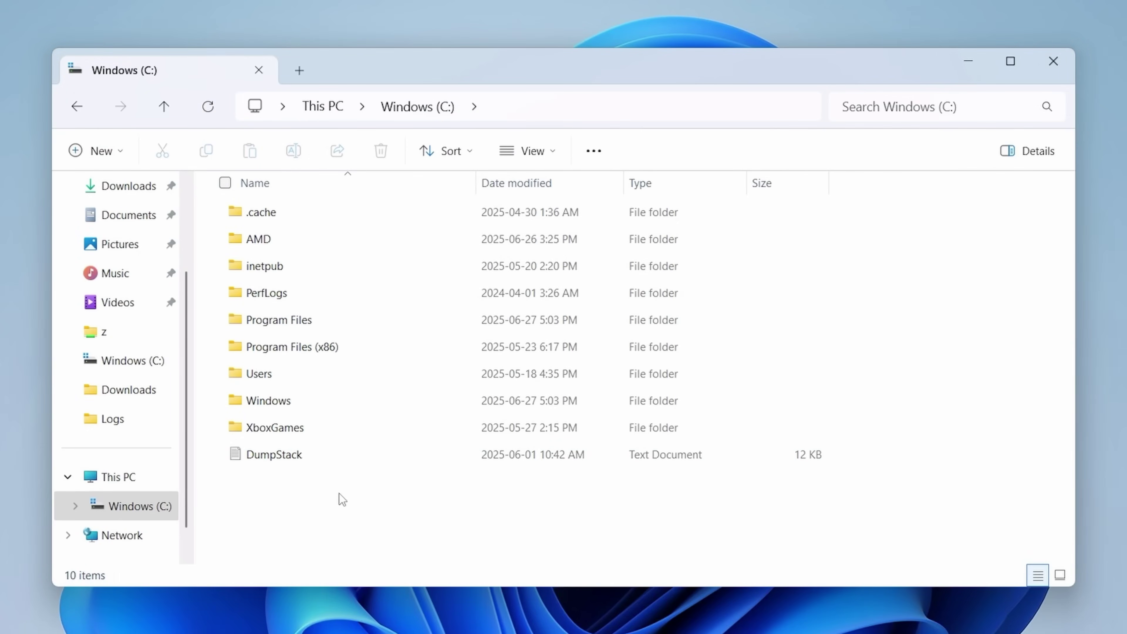
pyautogui.rightClick(342, 491)
# - Create a folder named ROMs on Windows (C:) and open it
pyautogui.moveTo(604, 347)
pyautogui.click(647, 350)
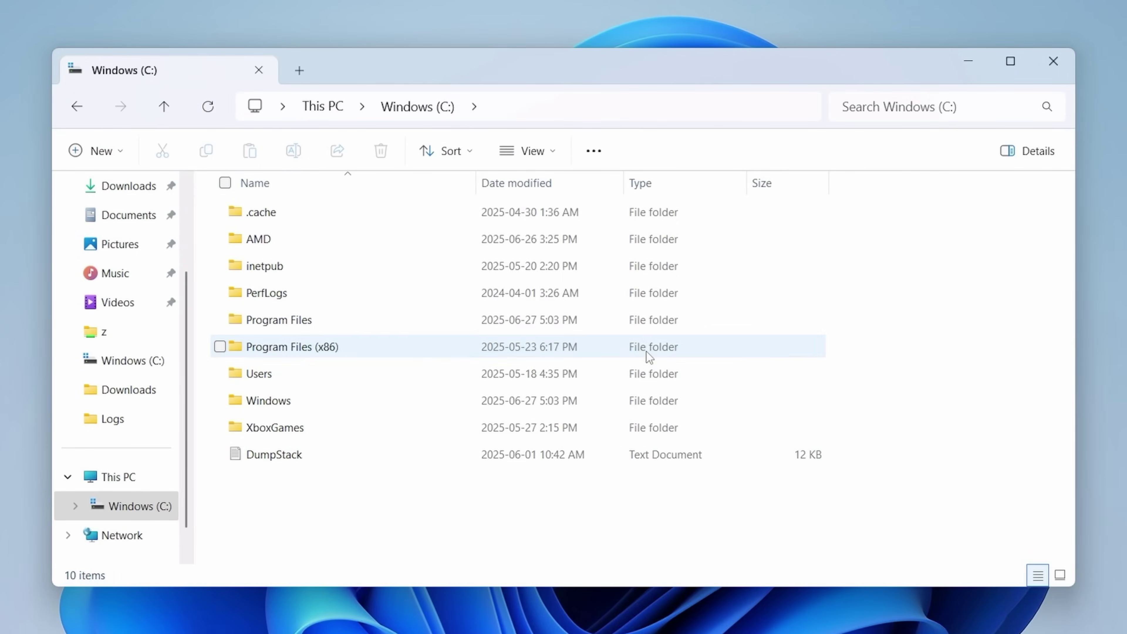
pyautogui.write('ROMs')
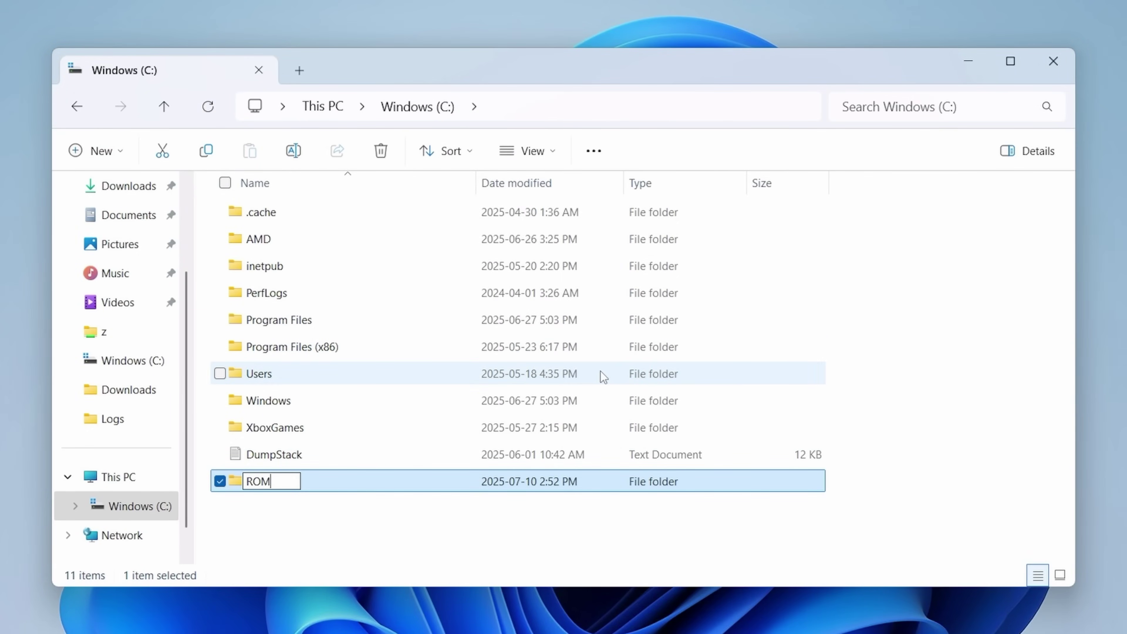
pyautogui.press('Return')
pyautogui.doubleClick(326, 485)
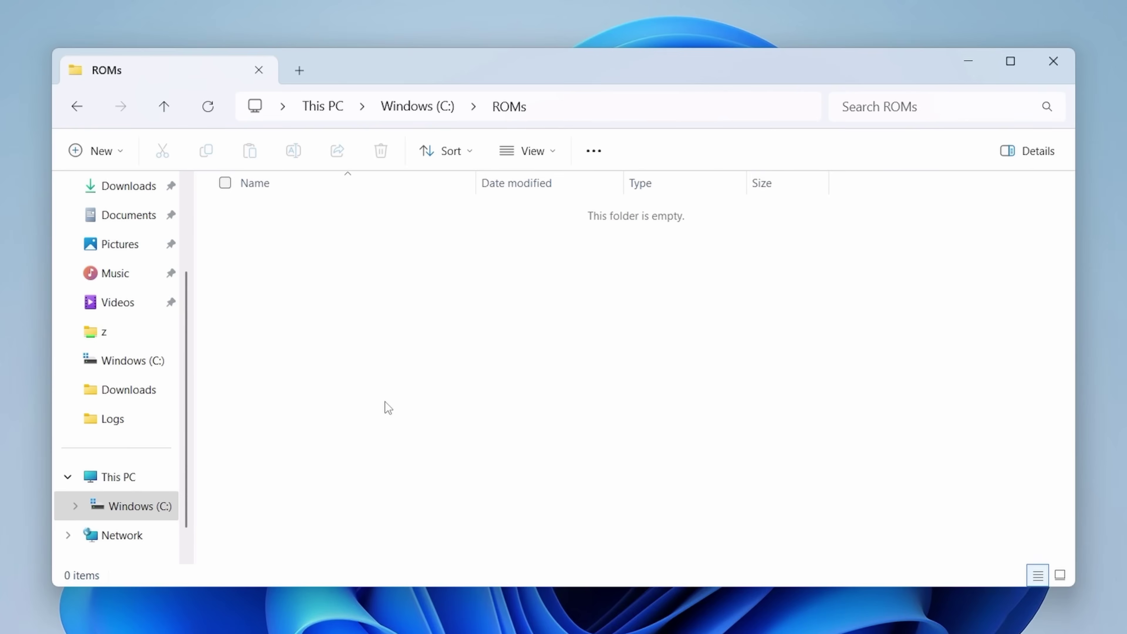
# - Create an n3ds folder inside ROMs and open it
pyautogui.rightClick(386, 402)
pyautogui.moveTo(682, 253)
pyautogui.click(728, 240)
pyautogui.write('n3ds')
pyautogui.click(648, 315)
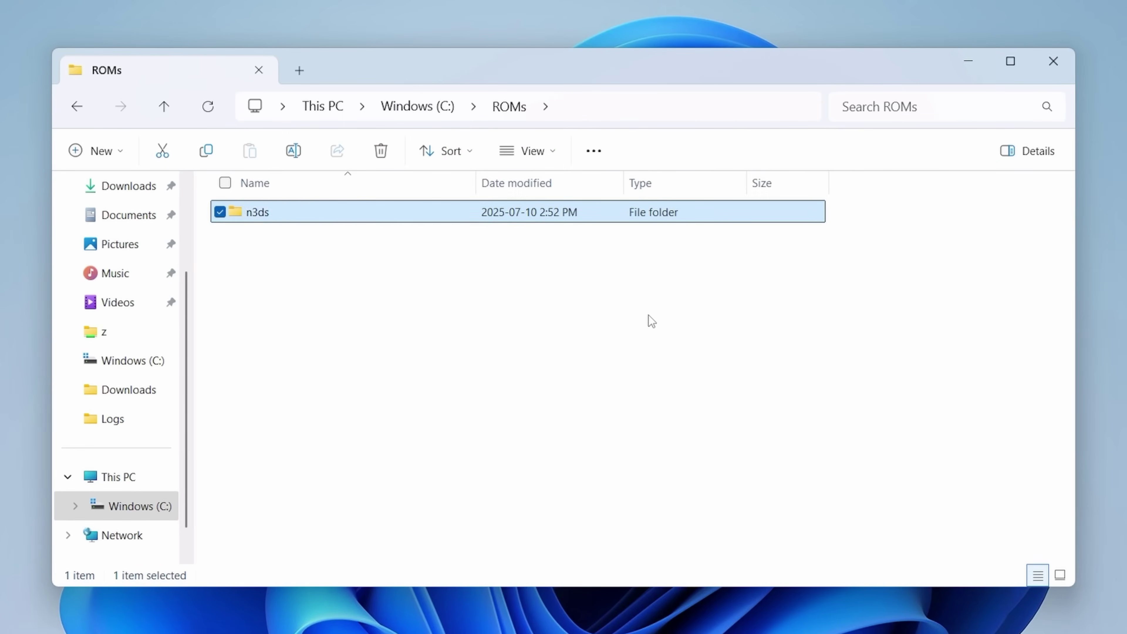
pyautogui.doubleClick(286, 218)
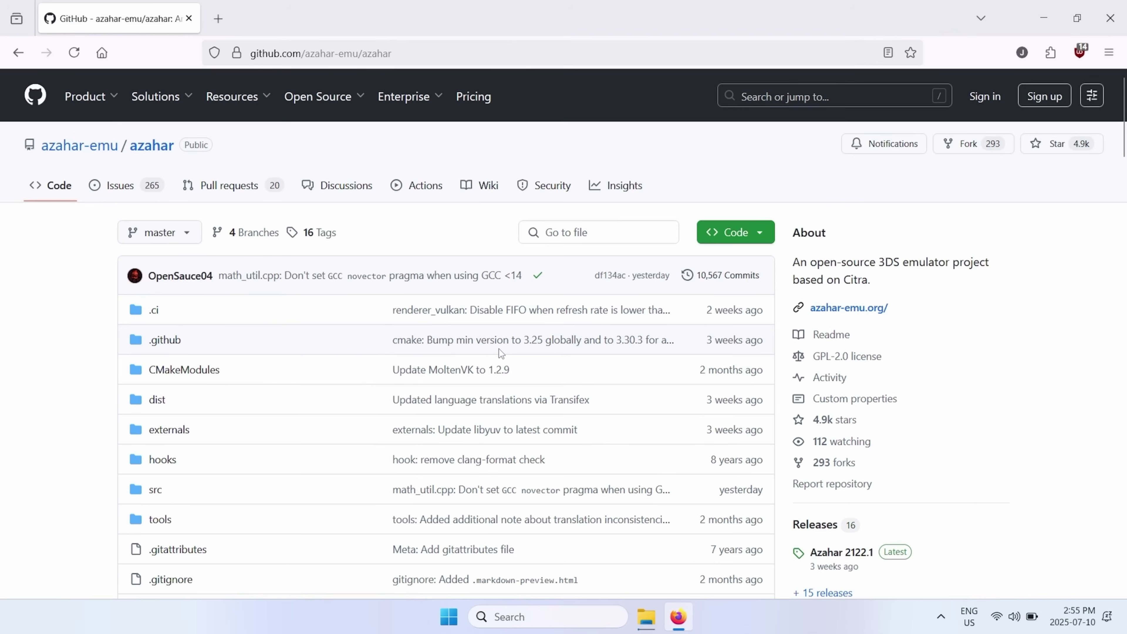
# - Download azahar-2122.1-windows-msys2-installer.exe from the Azahar 2122.1 GitHub release assets
pyautogui.scroll(-3, 503, 353)
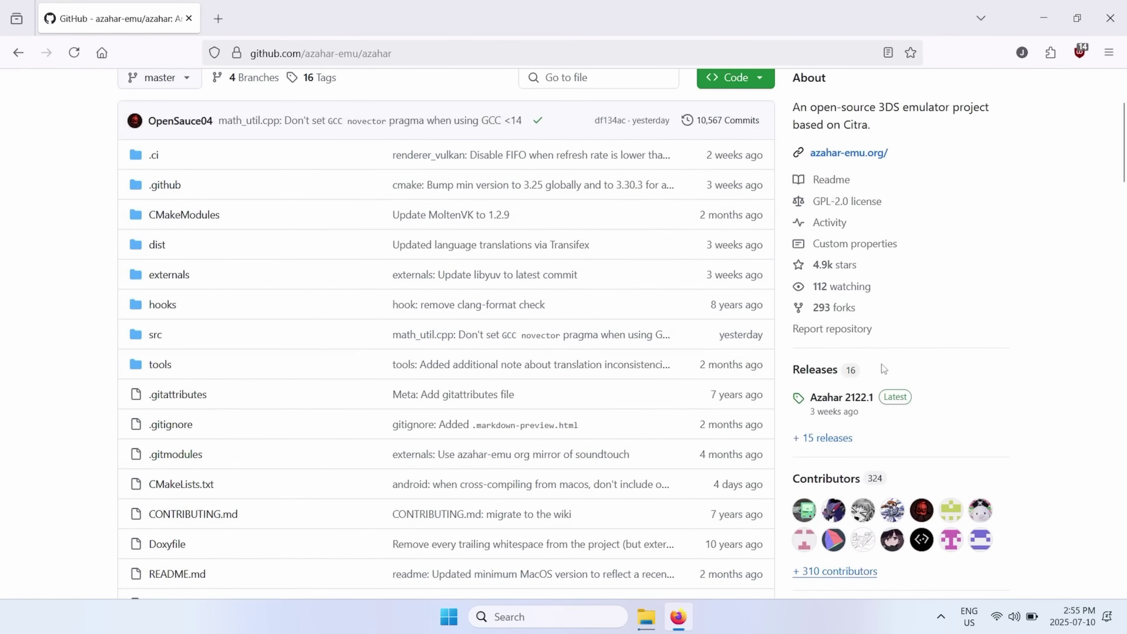
pyautogui.click(837, 399)
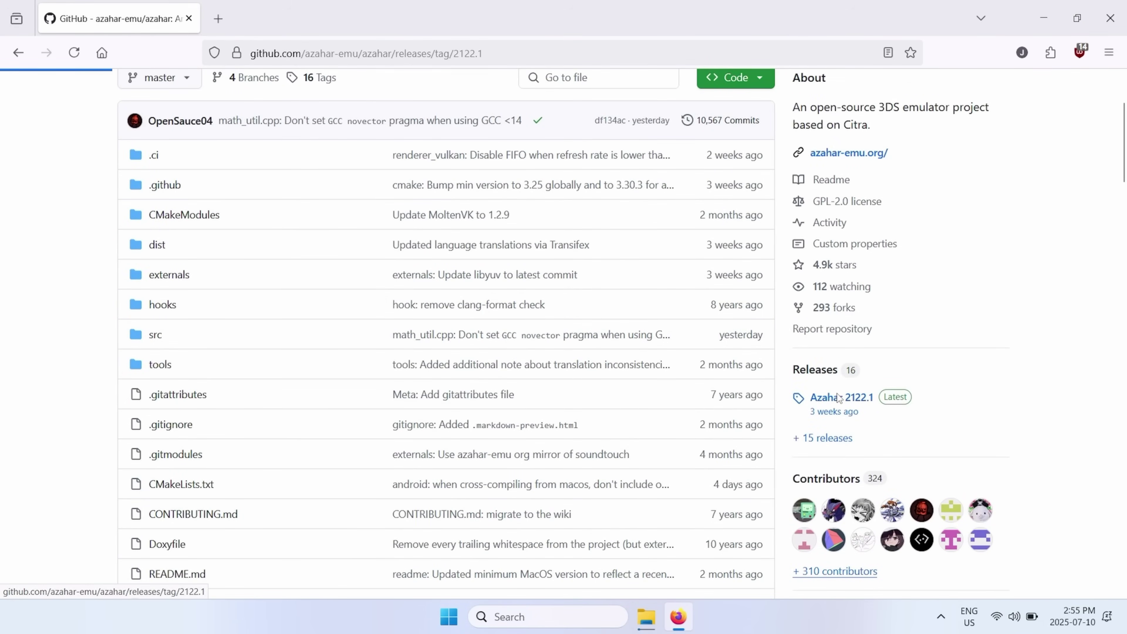
pyautogui.scroll(-10, 710, 327)
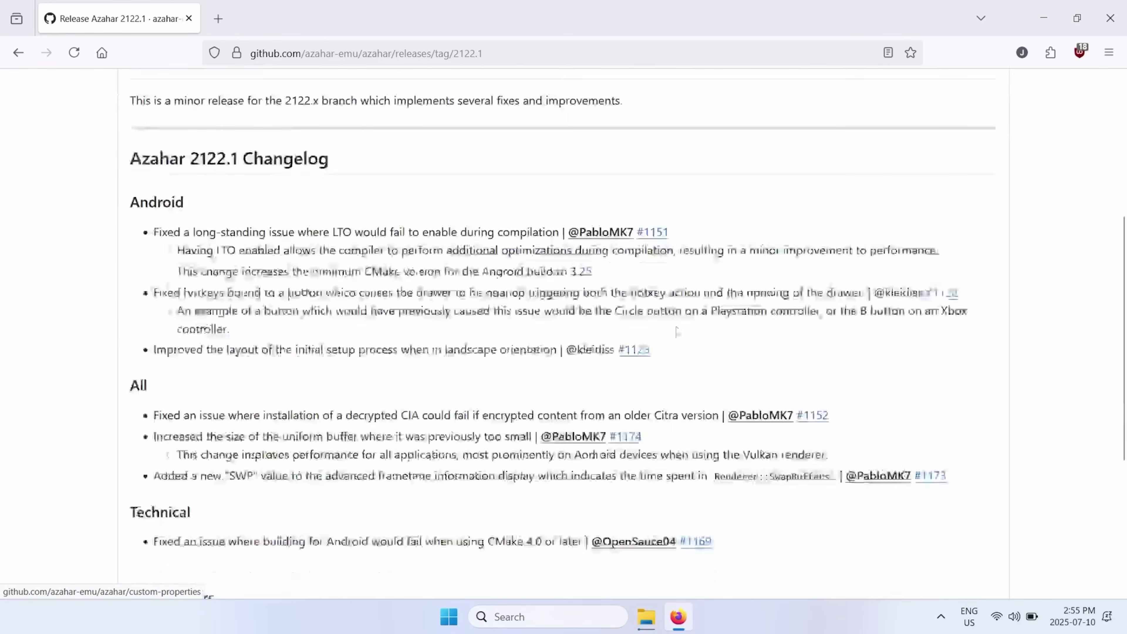
pyautogui.scroll(-4, 675, 327)
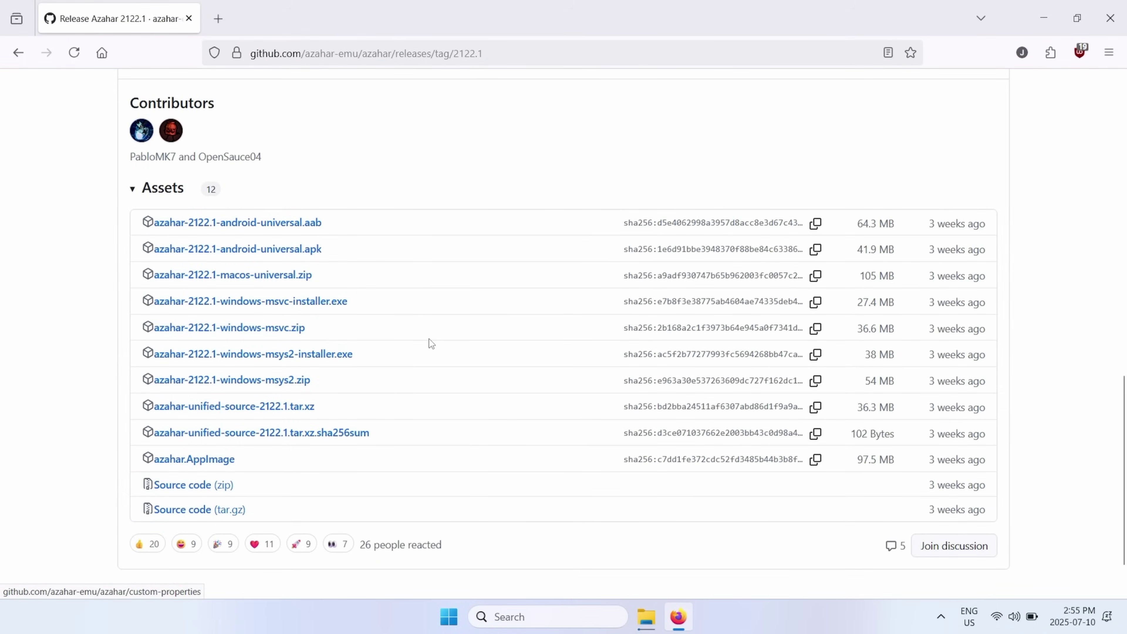
pyautogui.click(315, 355)
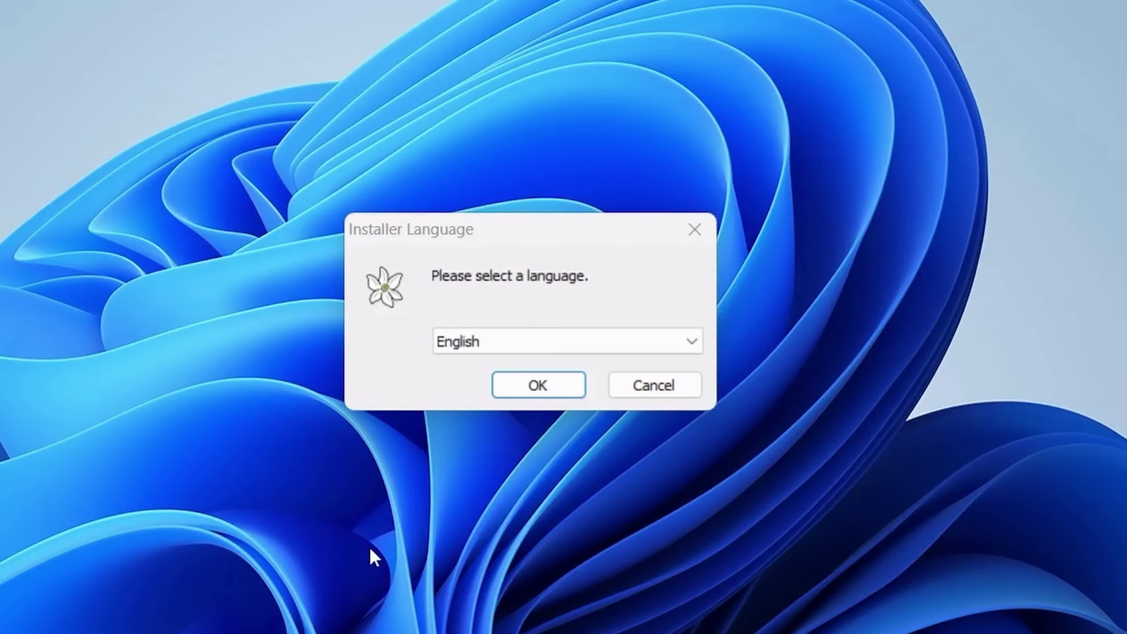
# - Install Azahar for all users to C:\Program Files\Azahar, keeping the desktop shortcut, and open the folder
pyautogui.click(568, 375)
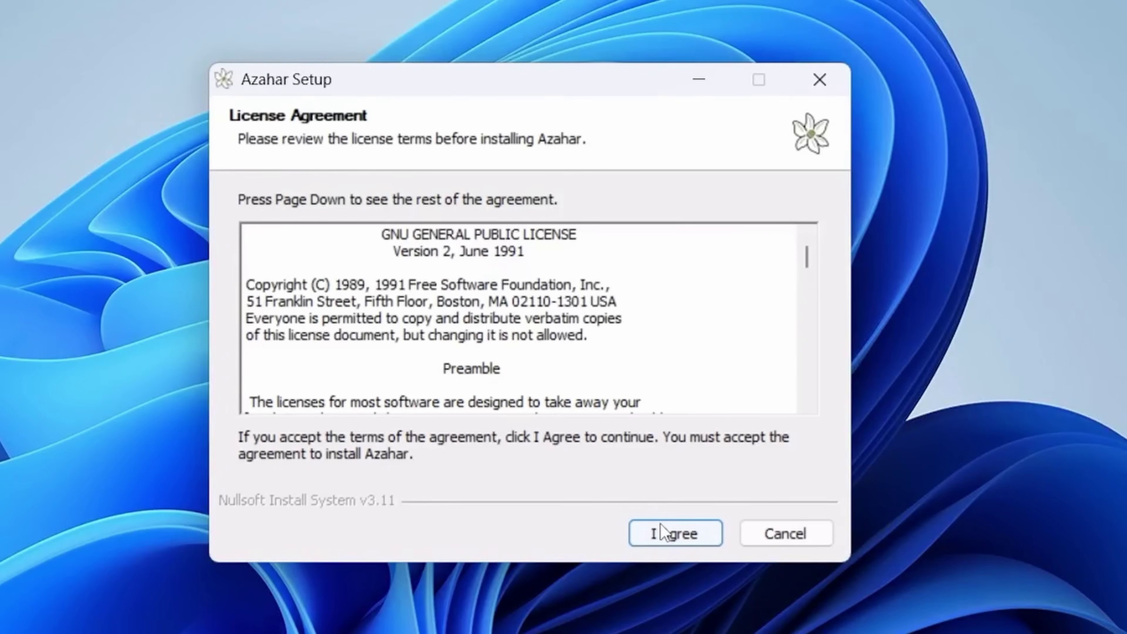
pyautogui.click(661, 533)
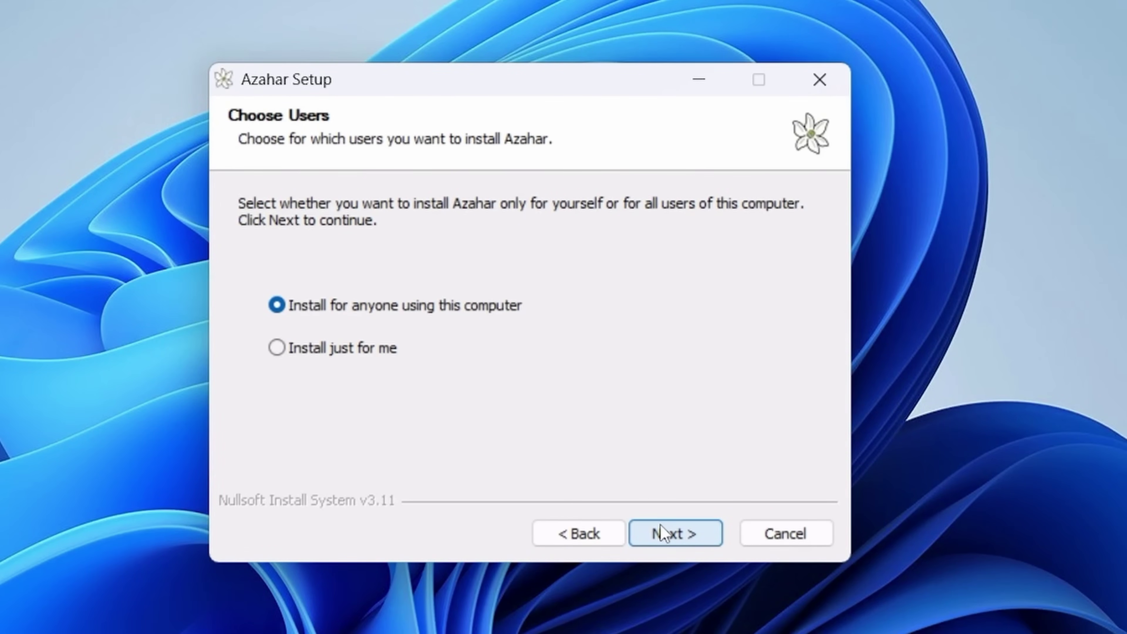
pyautogui.click(665, 533)
pyautogui.click(661, 531)
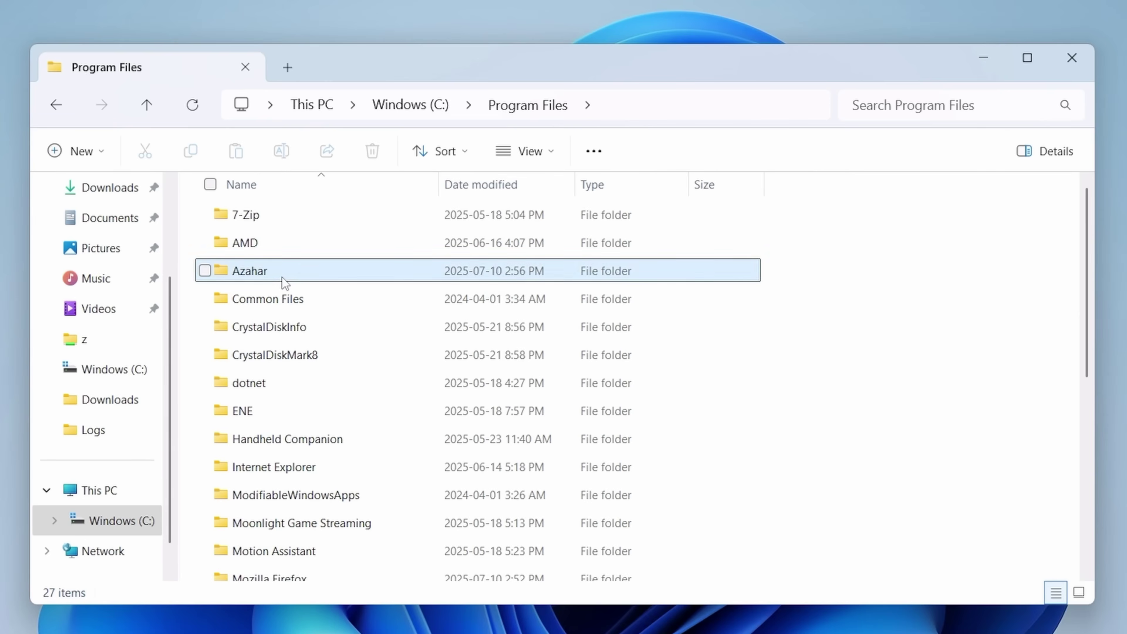
pyautogui.doubleClick(282, 278)
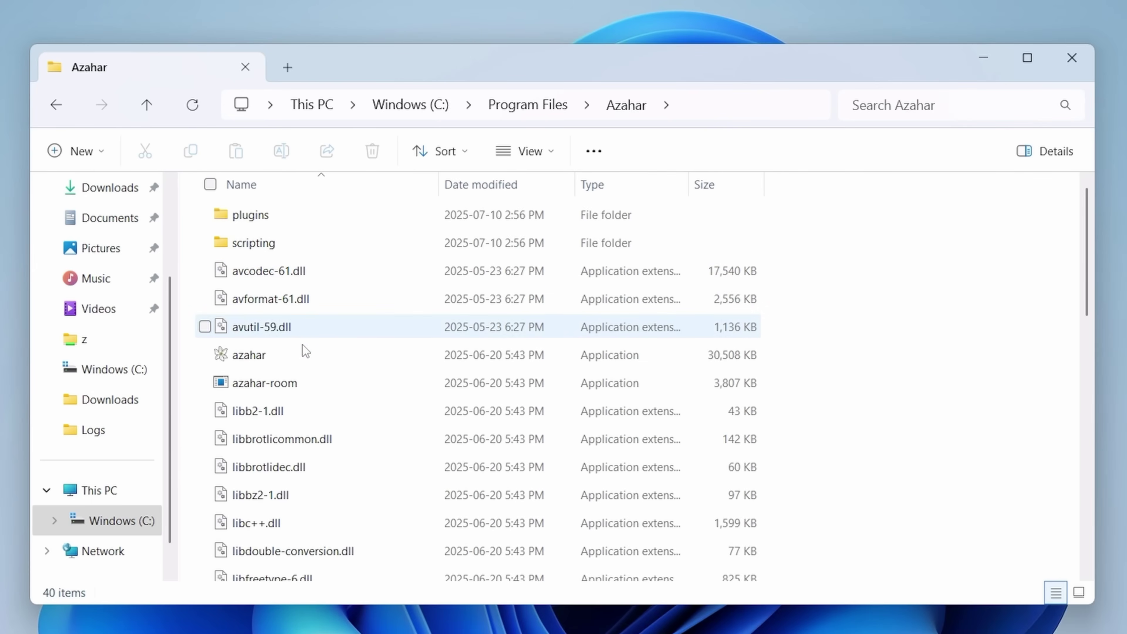
# - Launch the azahar application from C:\Program Files\Azahar
pyautogui.scroll(-2, 301, 351)
pyautogui.scroll(2, 301, 355)
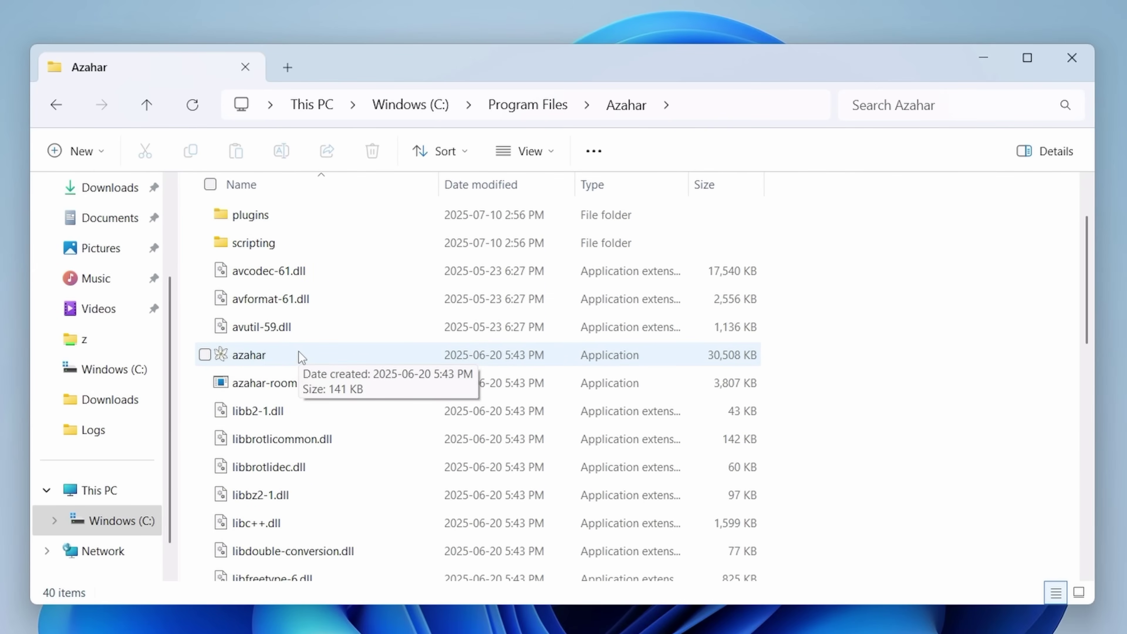
pyautogui.doubleClick(253, 356)
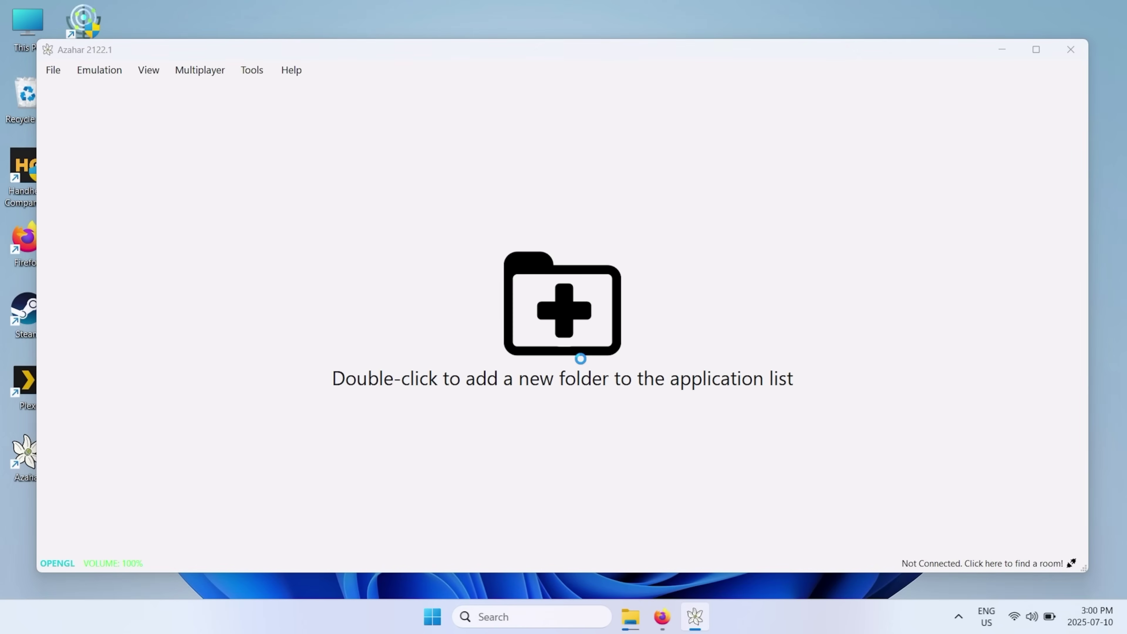
# - Add C:/ROMs/n3ds as Azahar's game folder so its 26 games are listed
pyautogui.doubleClick(581, 359)
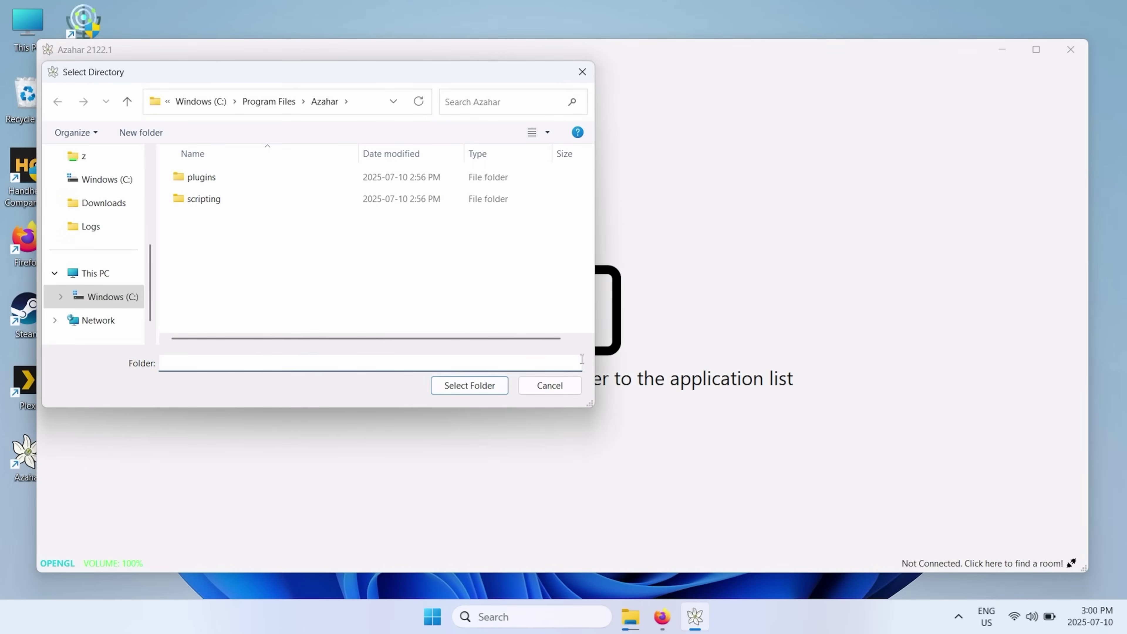
pyautogui.click(85, 277)
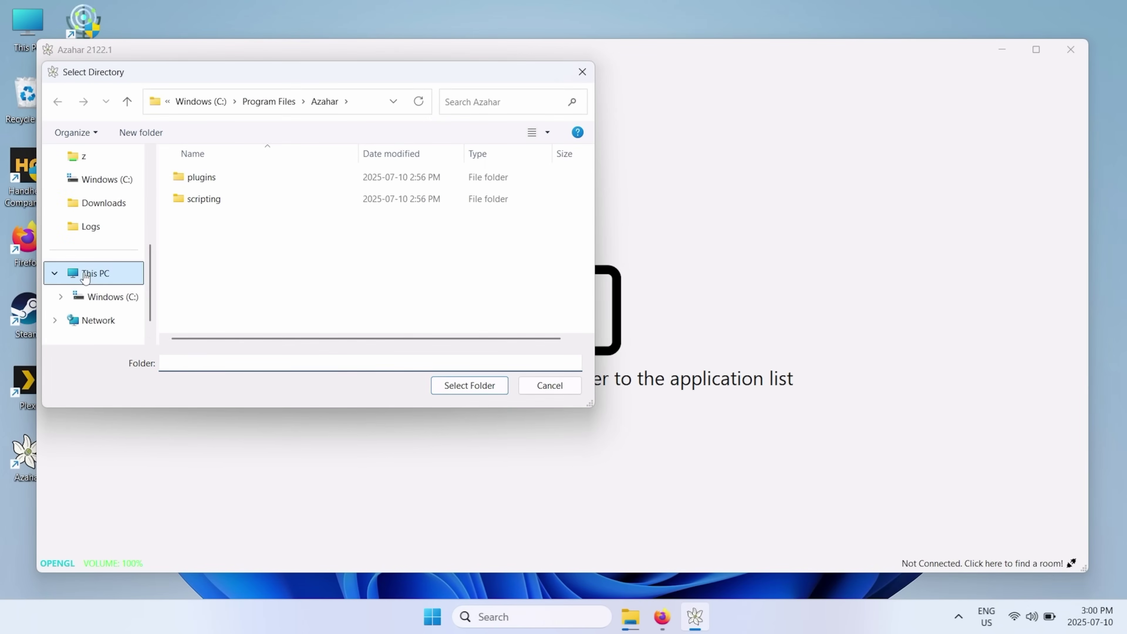
pyautogui.doubleClick(247, 199)
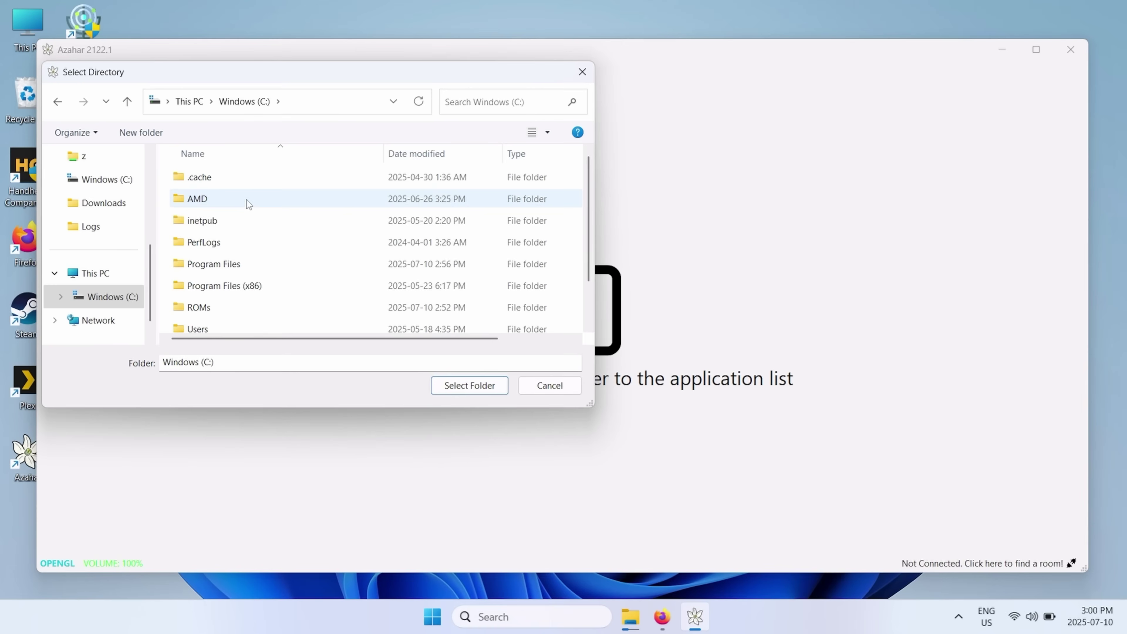
pyautogui.scroll(-1, 247, 222)
pyautogui.doubleClick(228, 260)
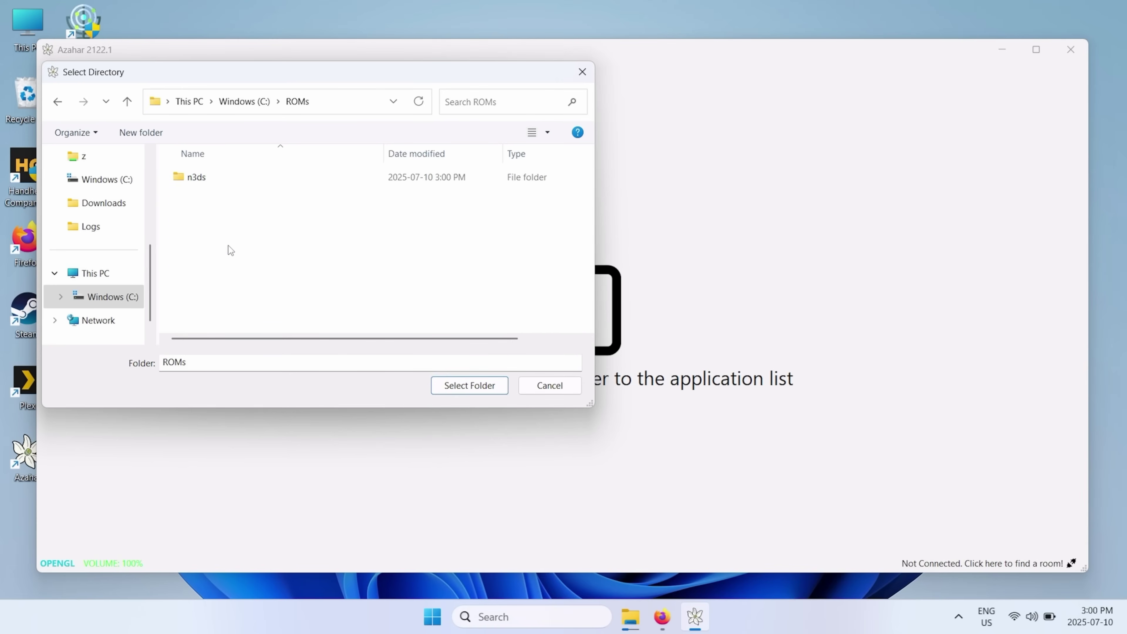
pyautogui.doubleClick(217, 183)
pyautogui.click(461, 385)
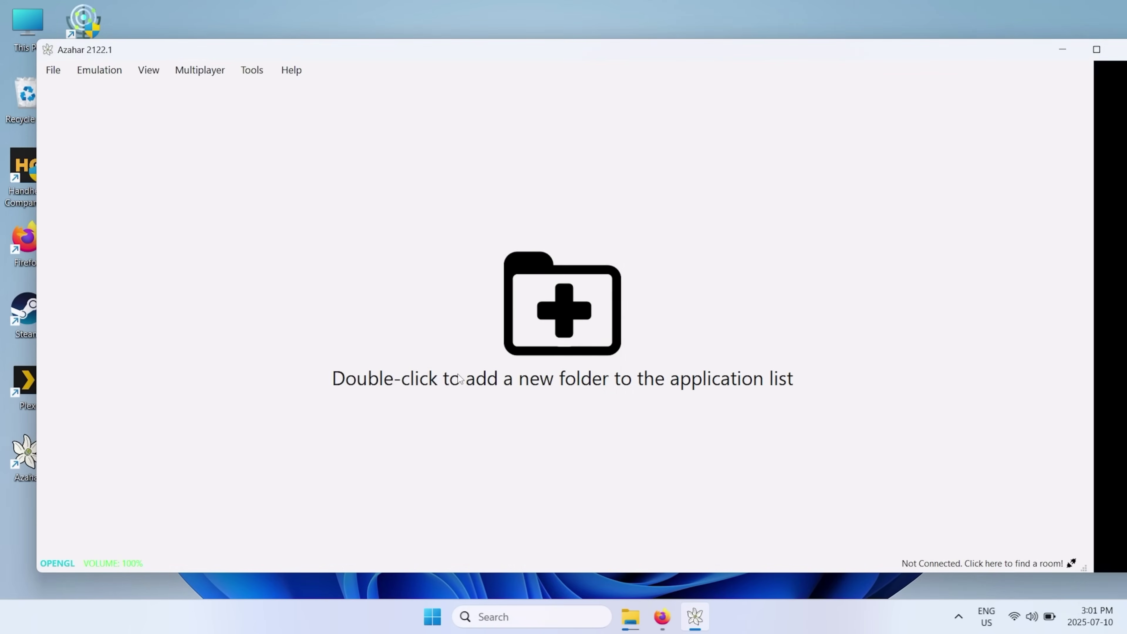
pyautogui.click(459, 379)
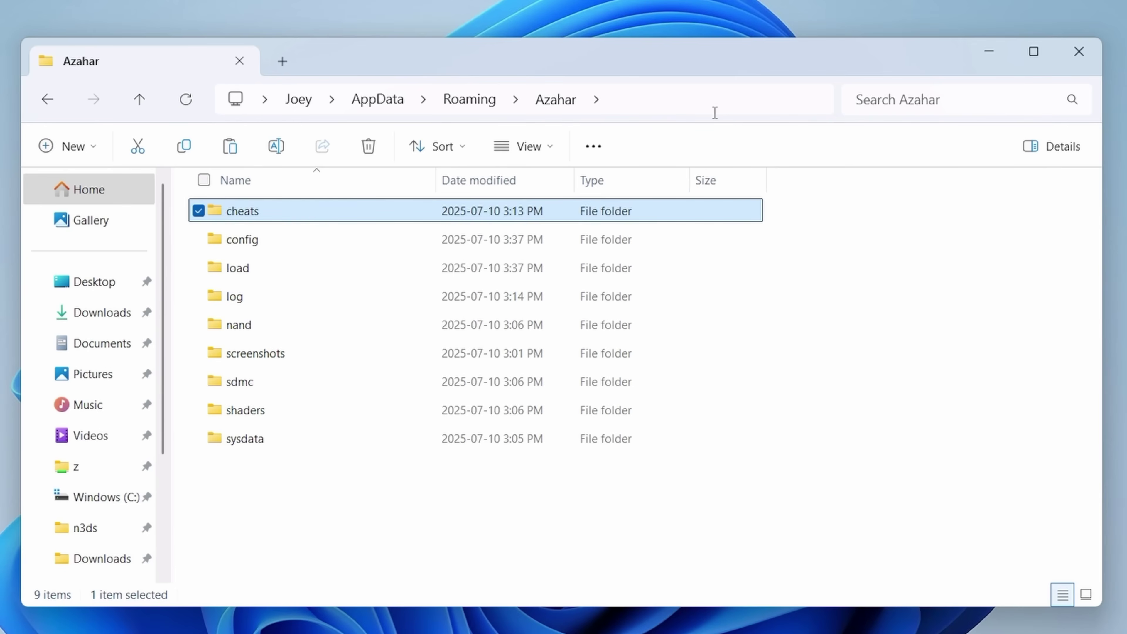
# - Open Azahar's AppData\Roaming user folder and inspect its load and sdmc folders
pyautogui.click(715, 100)
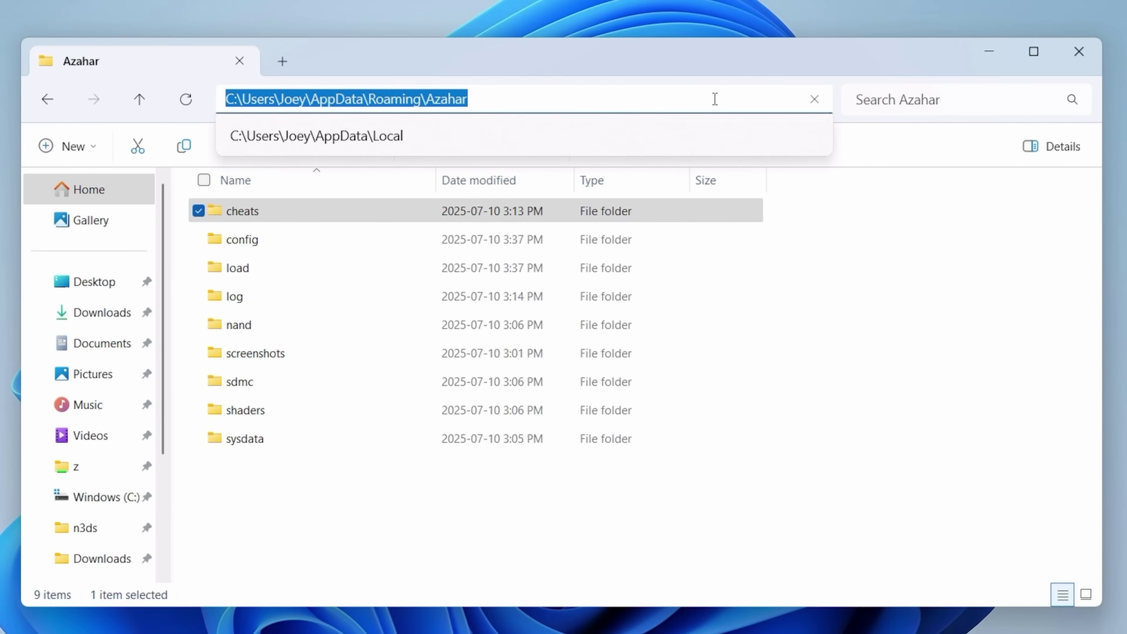
pyautogui.click(857, 307)
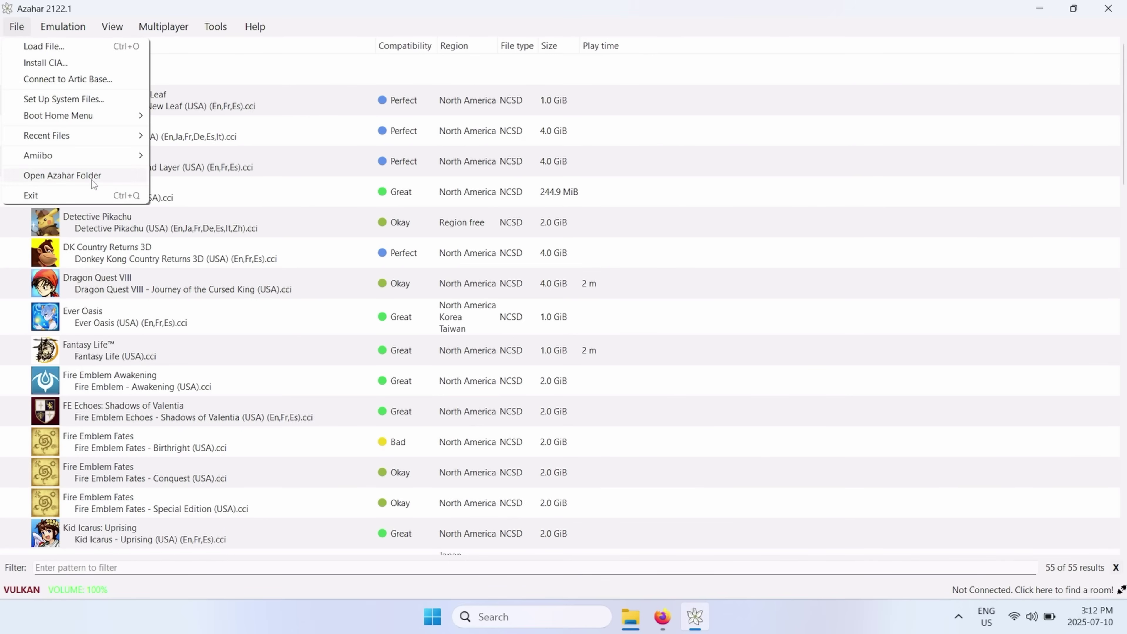
pyautogui.click(91, 177)
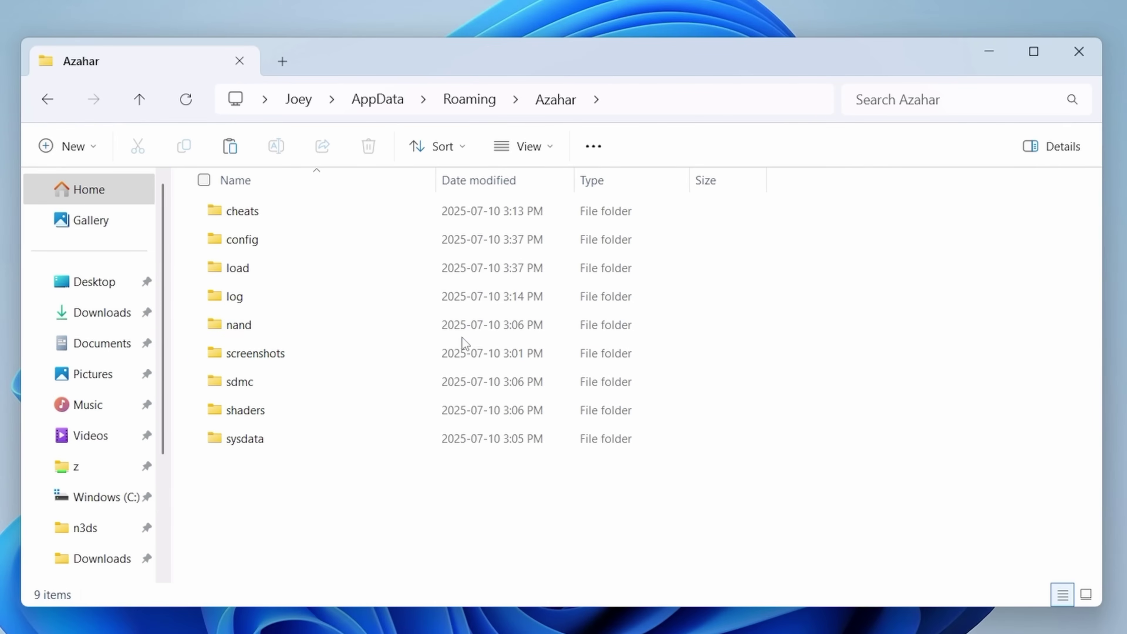
pyautogui.click(247, 265)
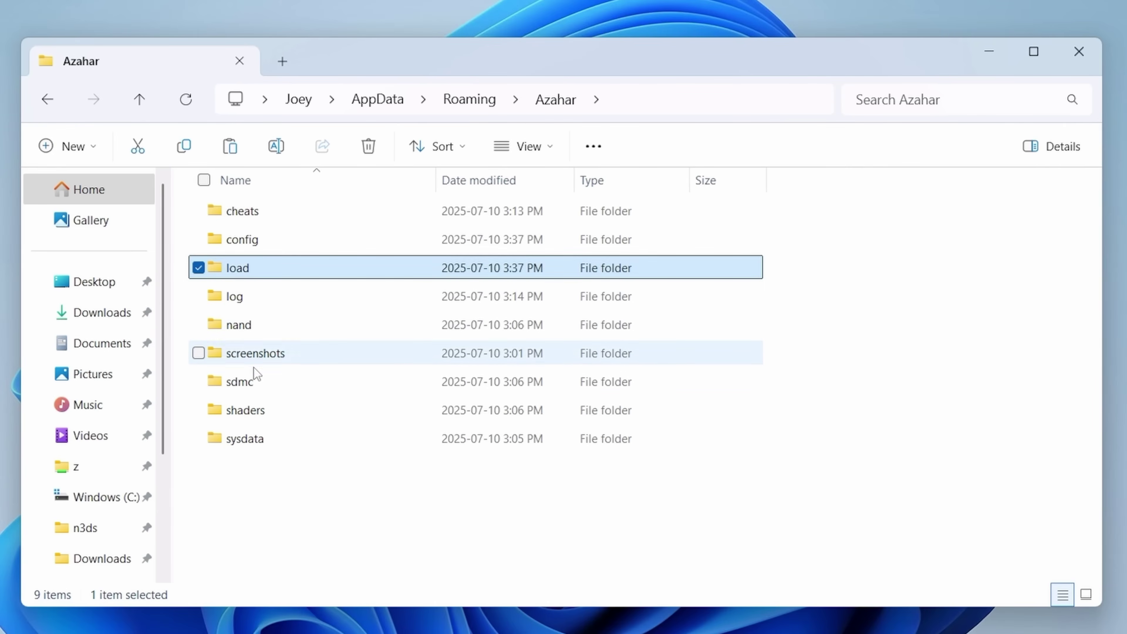
pyautogui.click(251, 380)
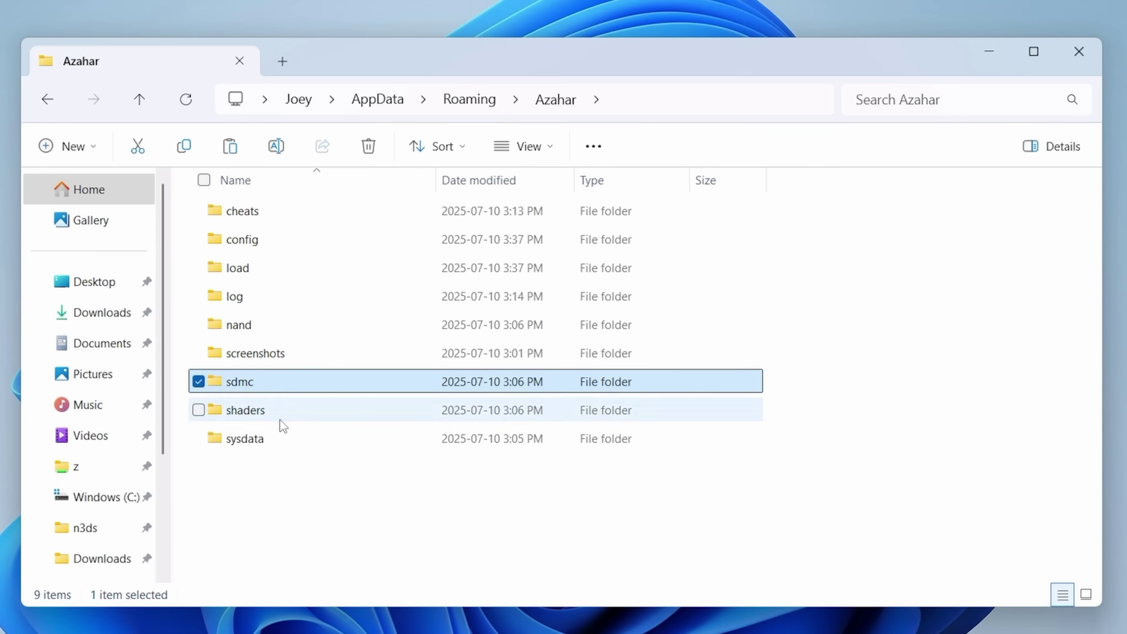
pyautogui.click(326, 496)
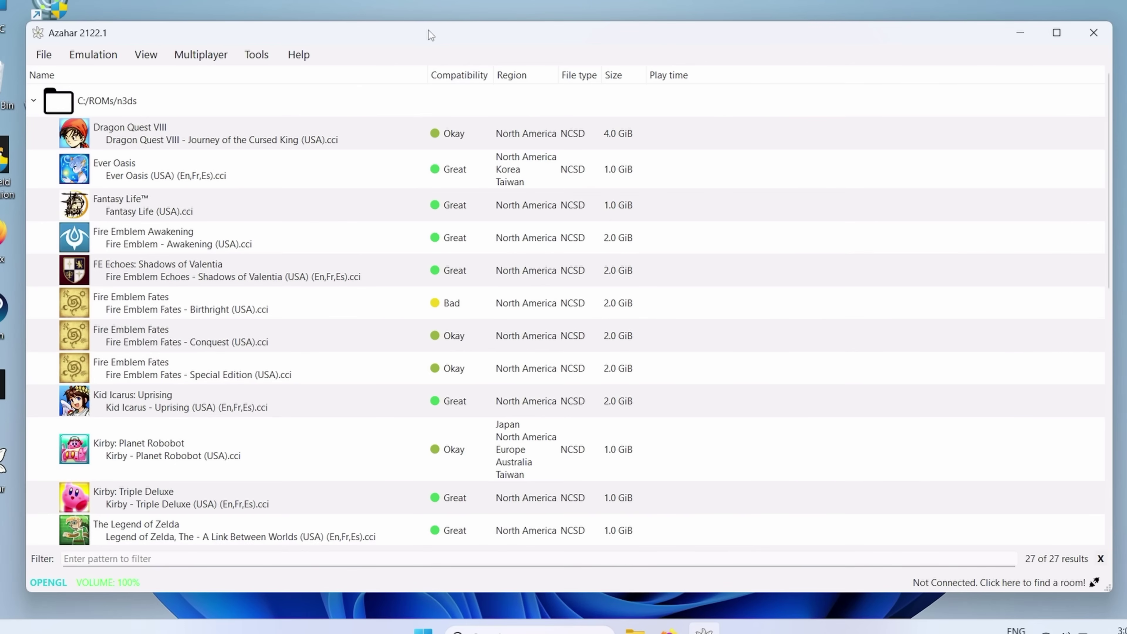
# - Turn off 'Confirm exit while emulation is running' in Configuration > General
pyautogui.click(112, 54)
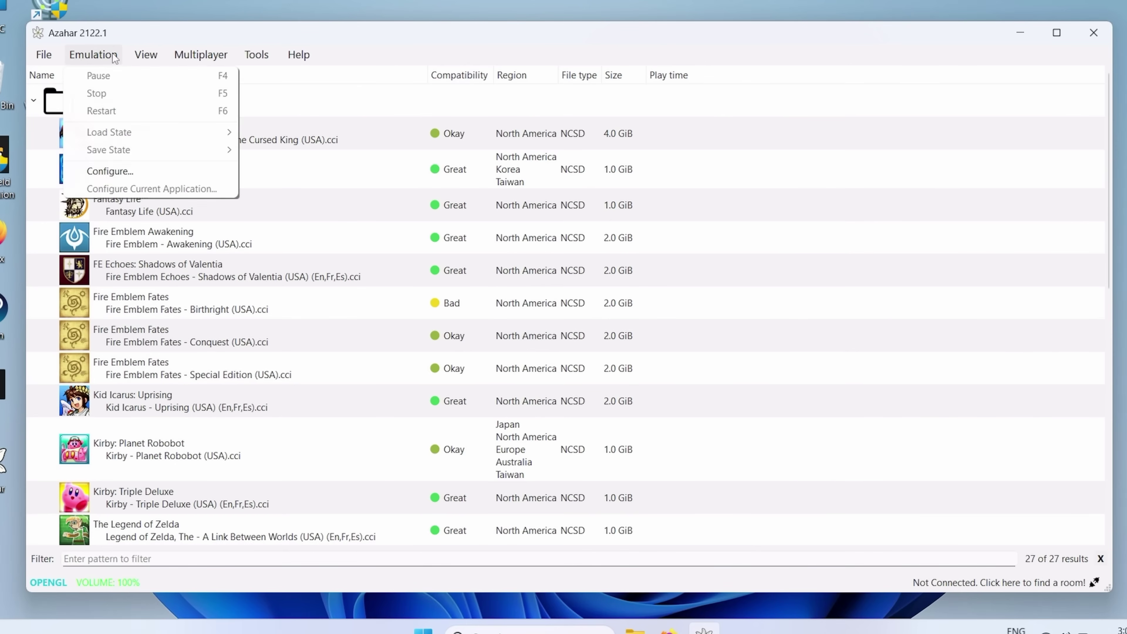
pyautogui.click(126, 170)
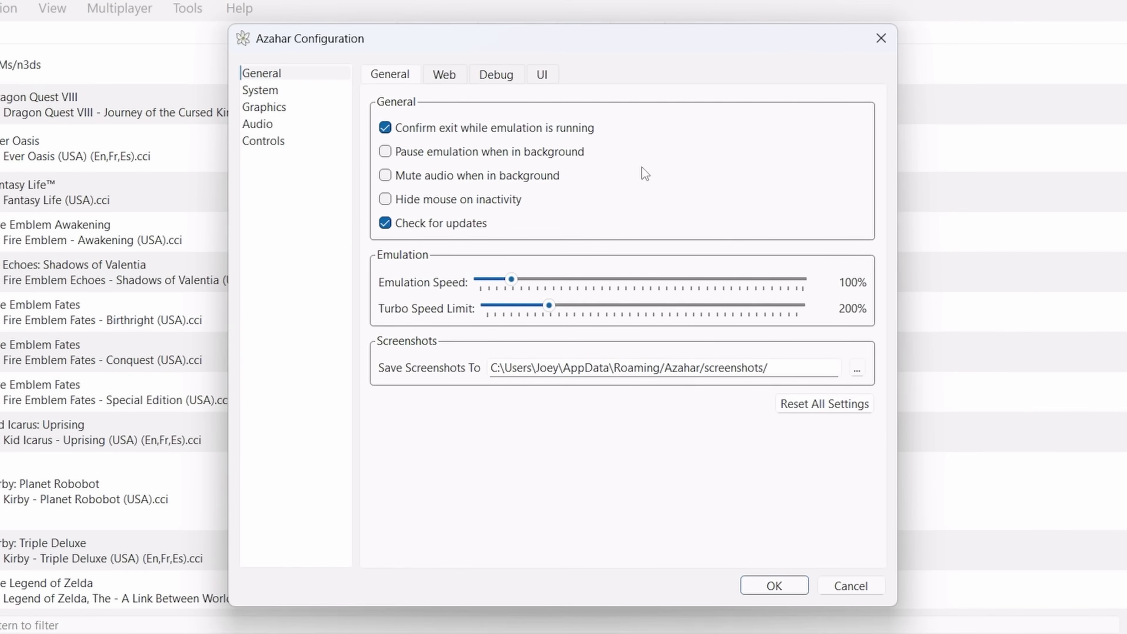
pyautogui.click(465, 131)
pyautogui.click(309, 108)
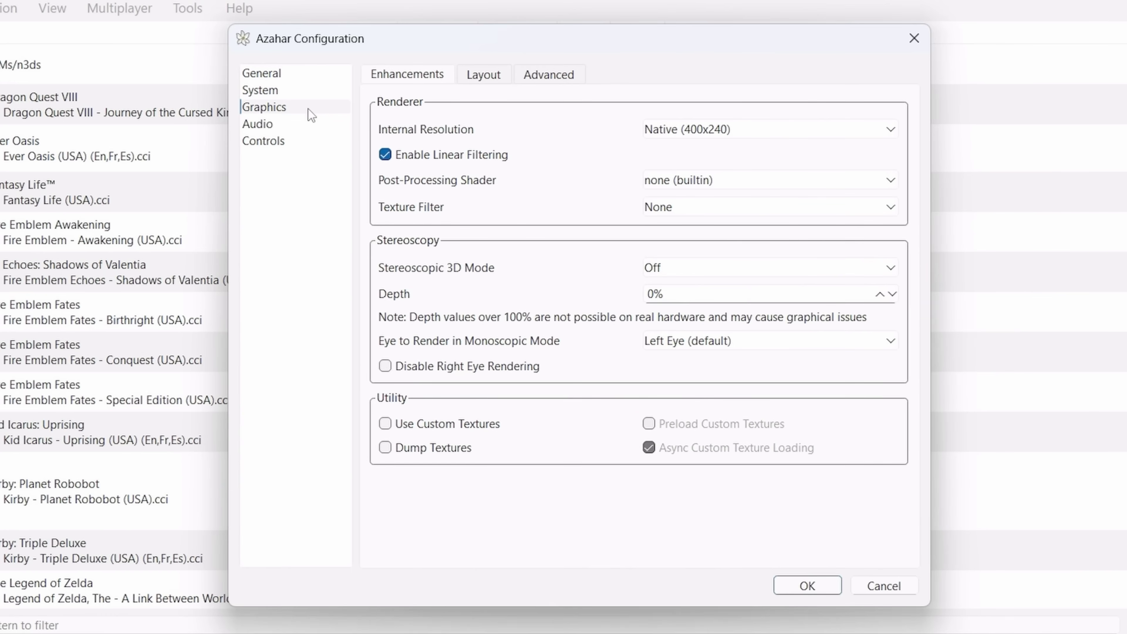
# - Set internal resolution to 5x Native (2000x1200) and enable and preload custom textures
pyautogui.click(687, 129)
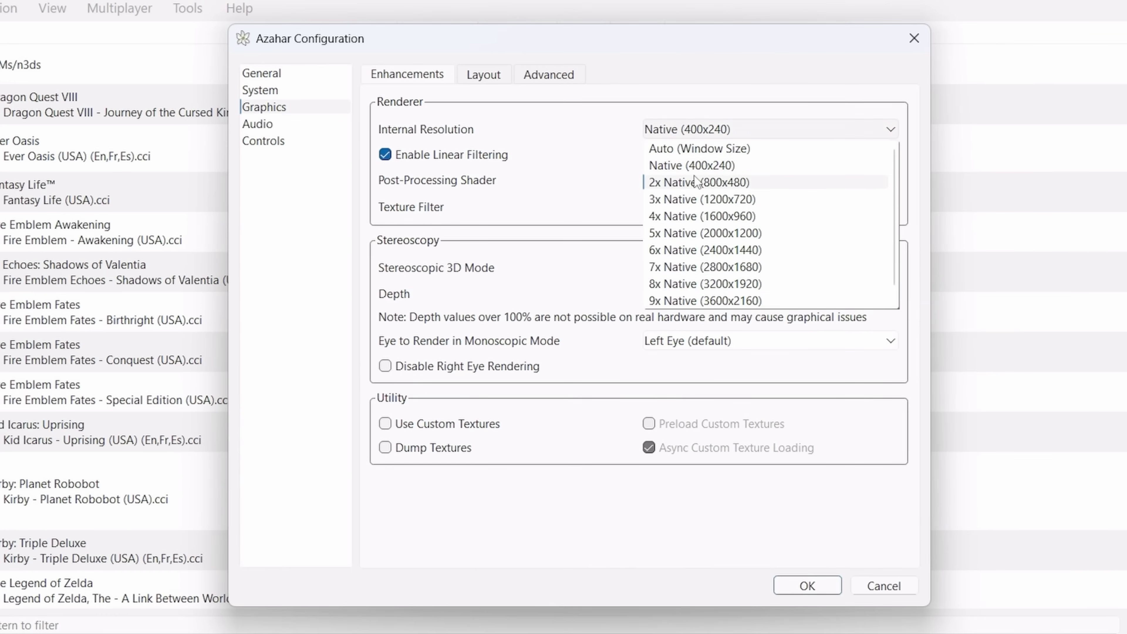
pyautogui.click(699, 234)
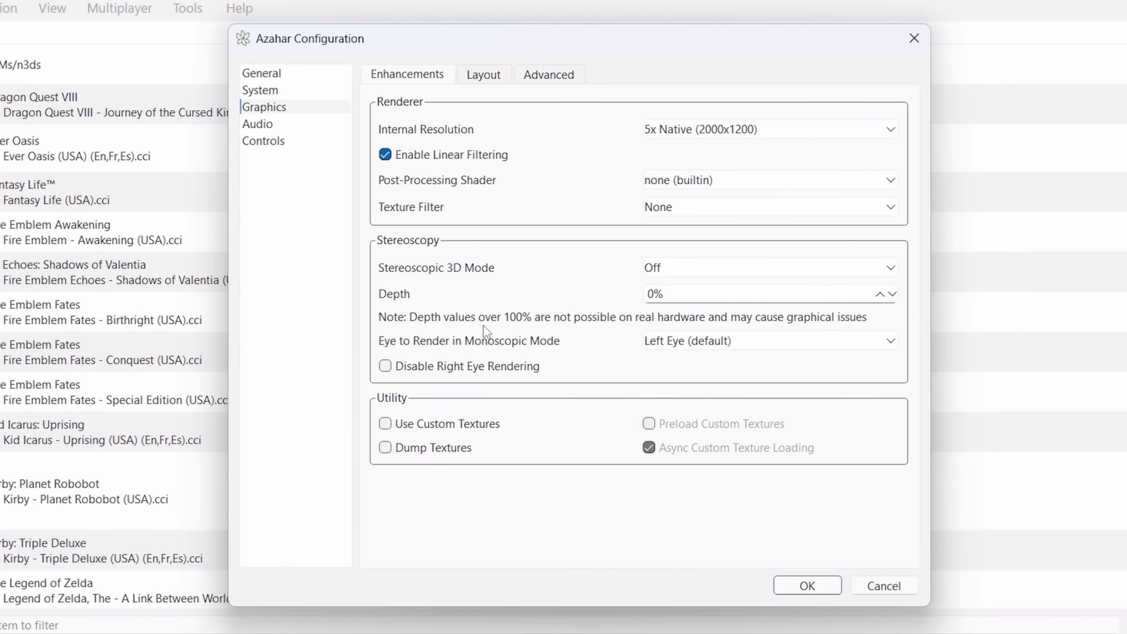
pyautogui.moveTo(386, 368)
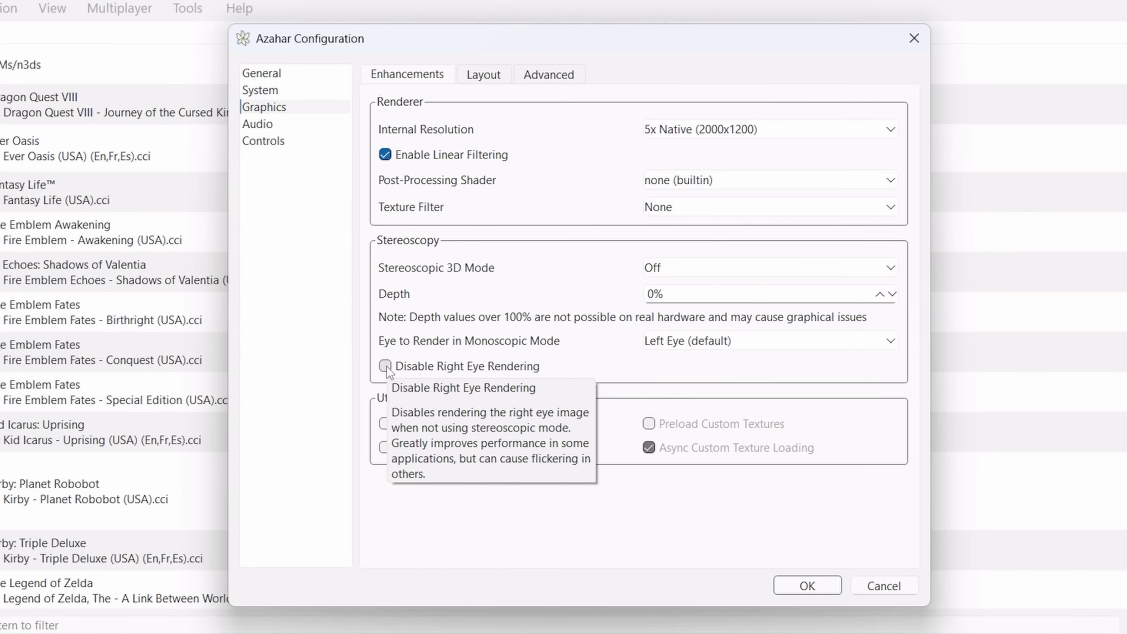
pyautogui.click(388, 430)
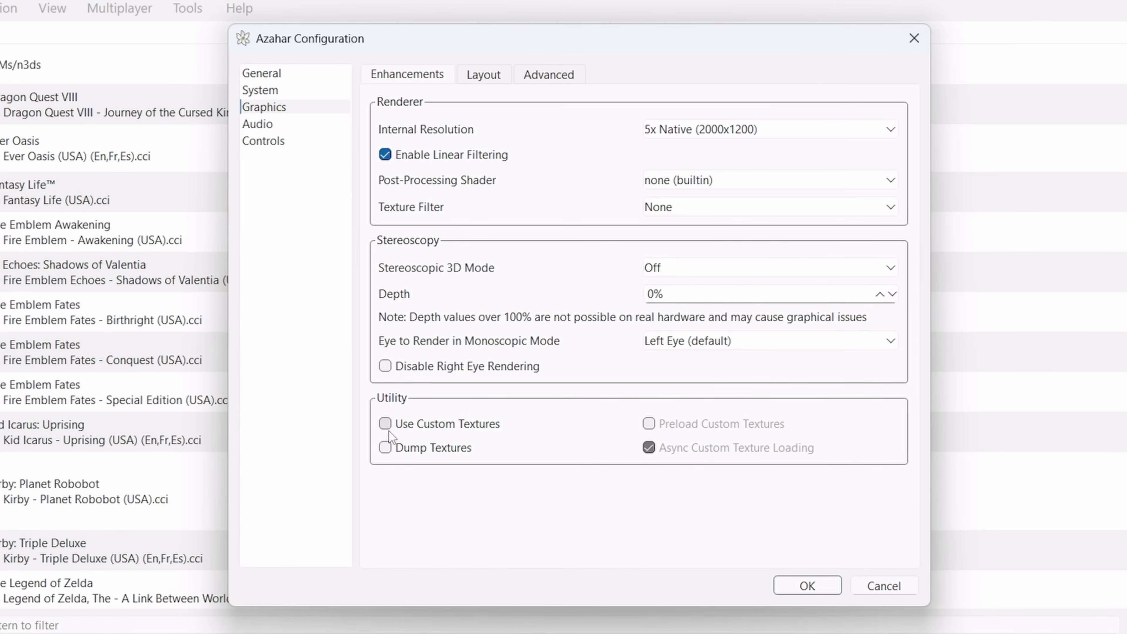
pyautogui.click(649, 424)
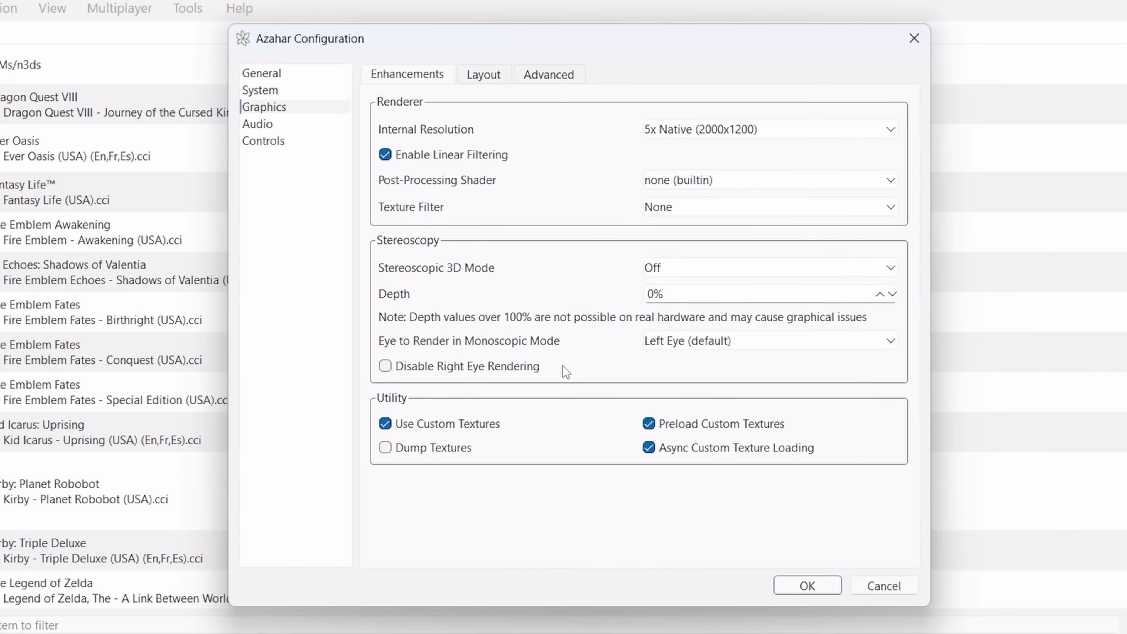
pyautogui.click(499, 79)
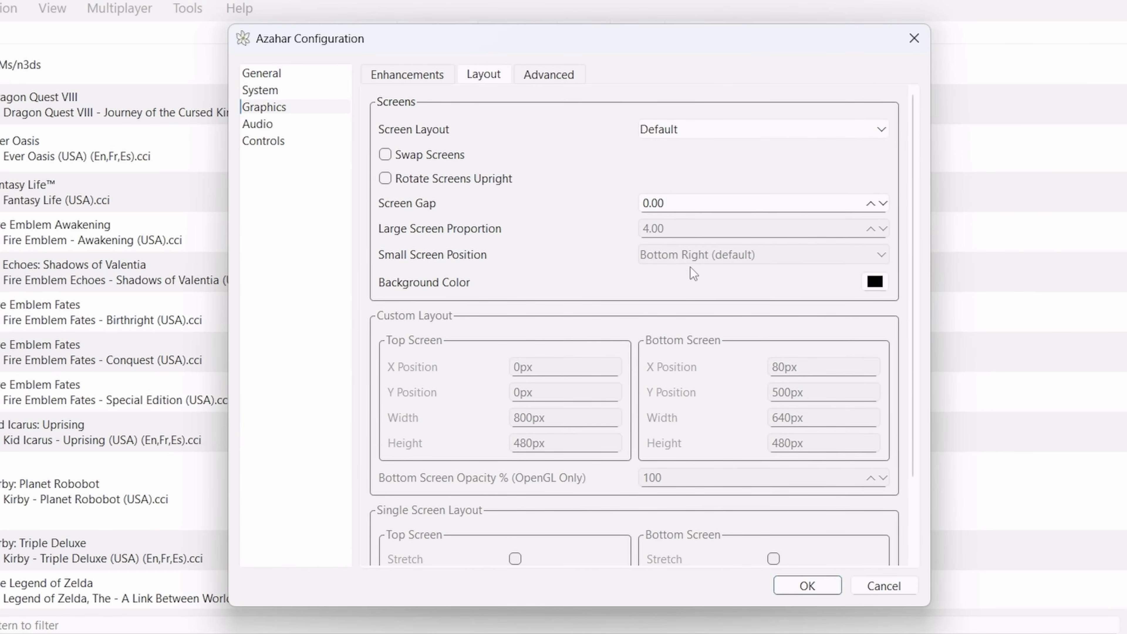
# - Switch the graphics API to Vulkan and enable async shader compilation
pyautogui.moveTo(916, 205)
pyautogui.mouseDown()
pyautogui.moveTo(913, 256)
pyautogui.moveTo(915, 194)
pyautogui.mouseUp()
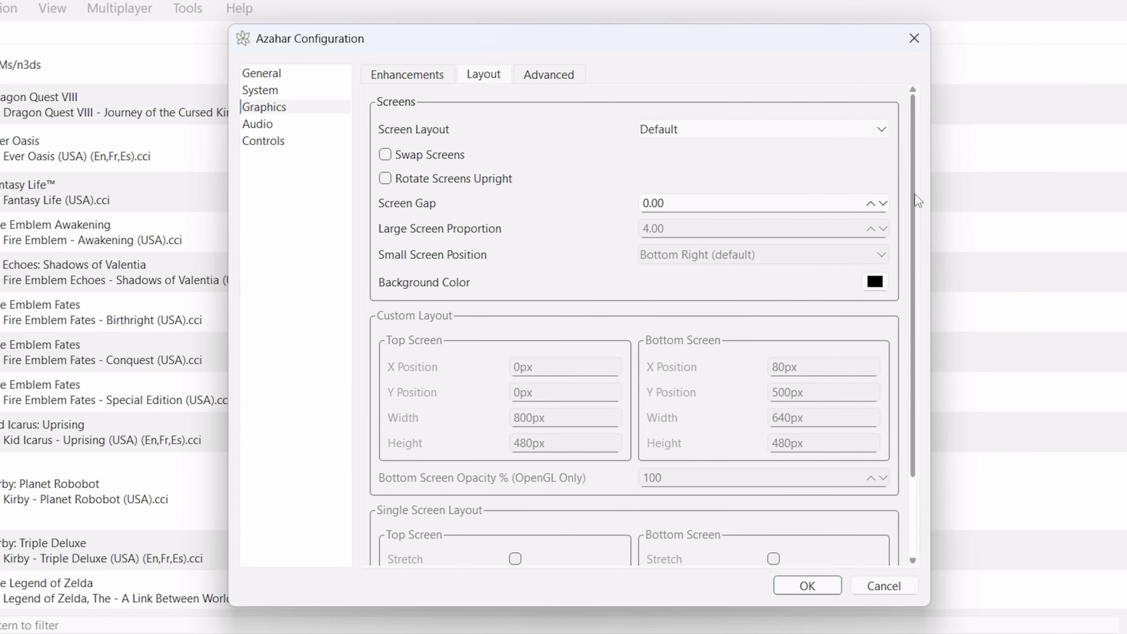
pyautogui.click(675, 136)
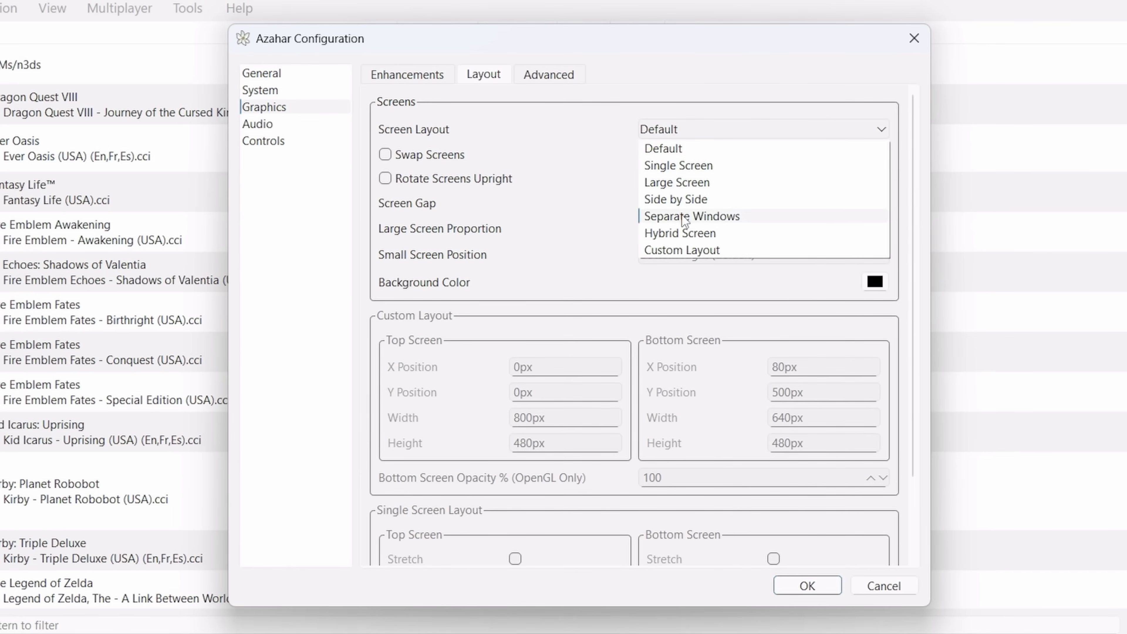
pyautogui.click(550, 75)
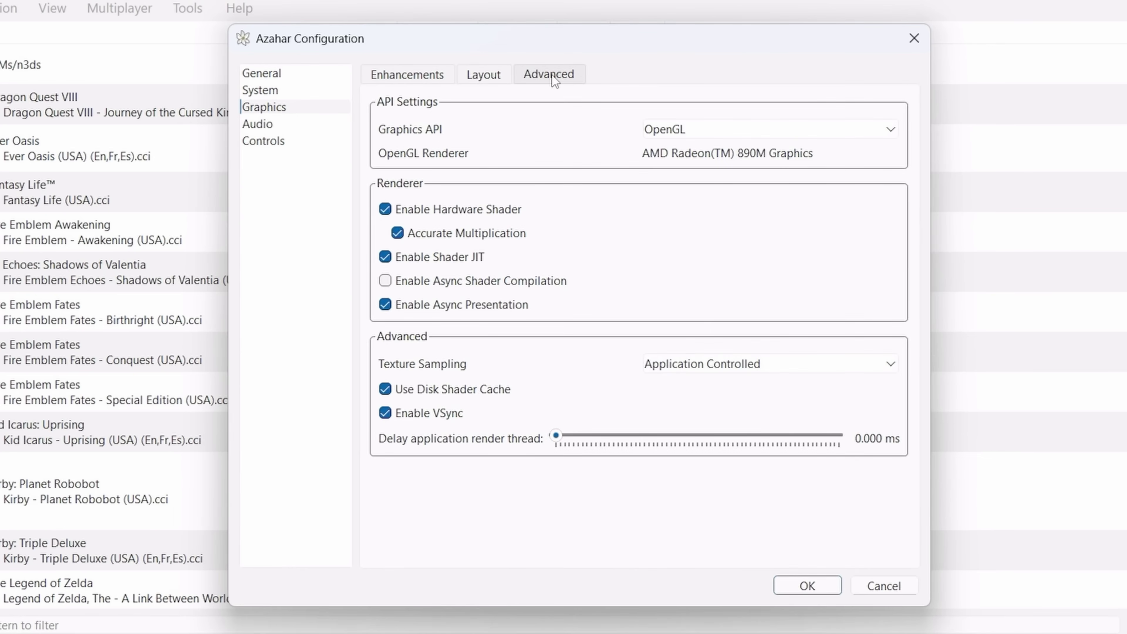
pyautogui.click(693, 130)
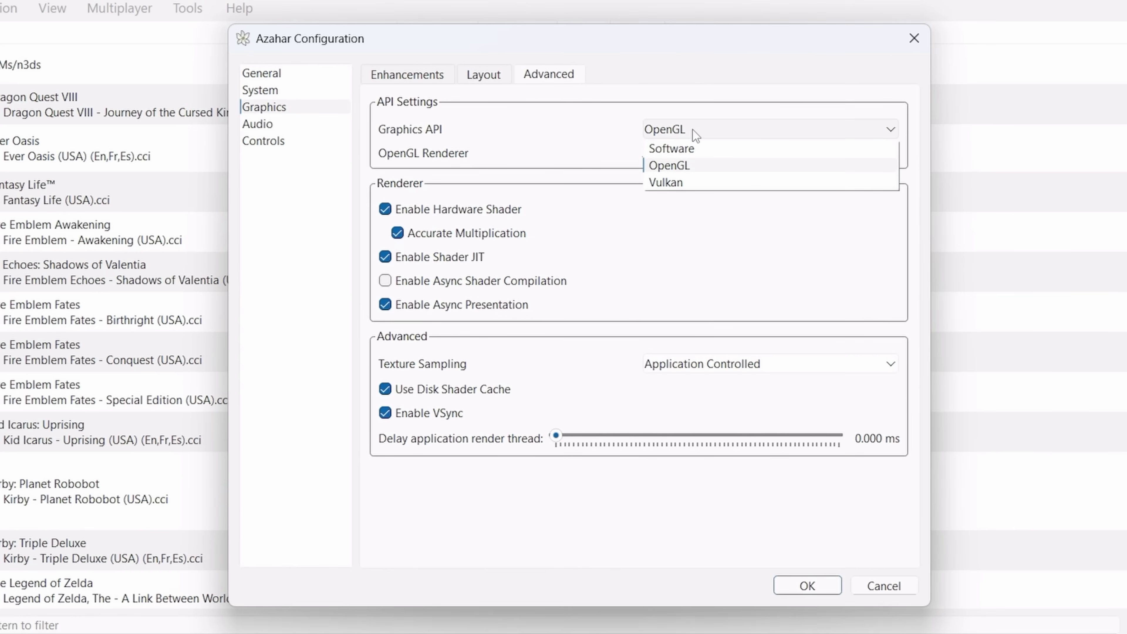
pyautogui.click(688, 175)
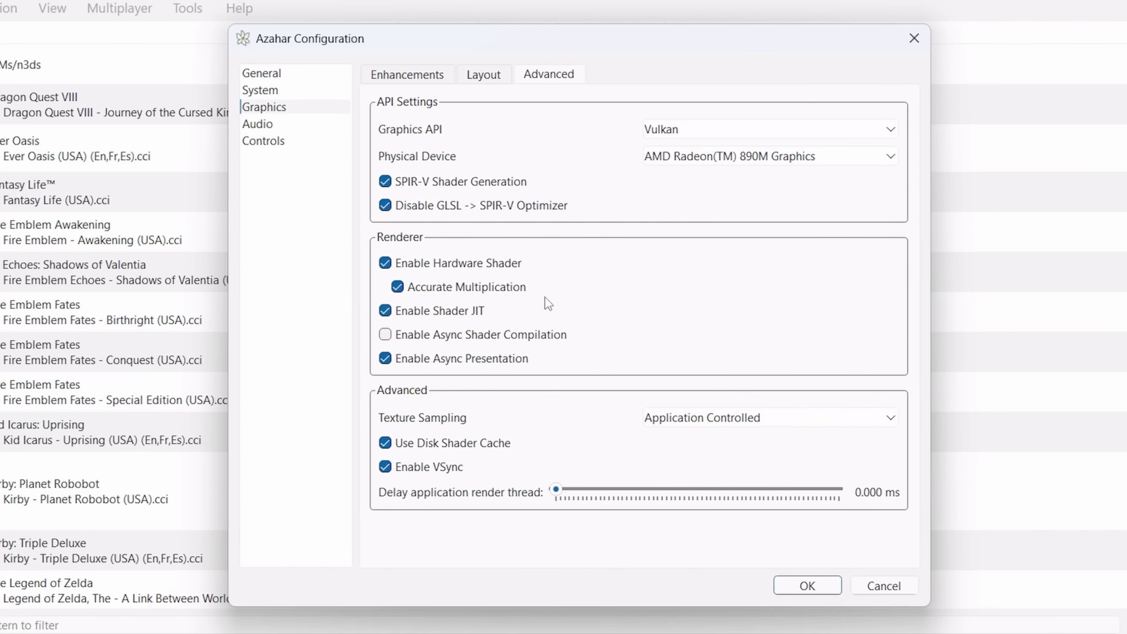
pyautogui.moveTo(478, 336)
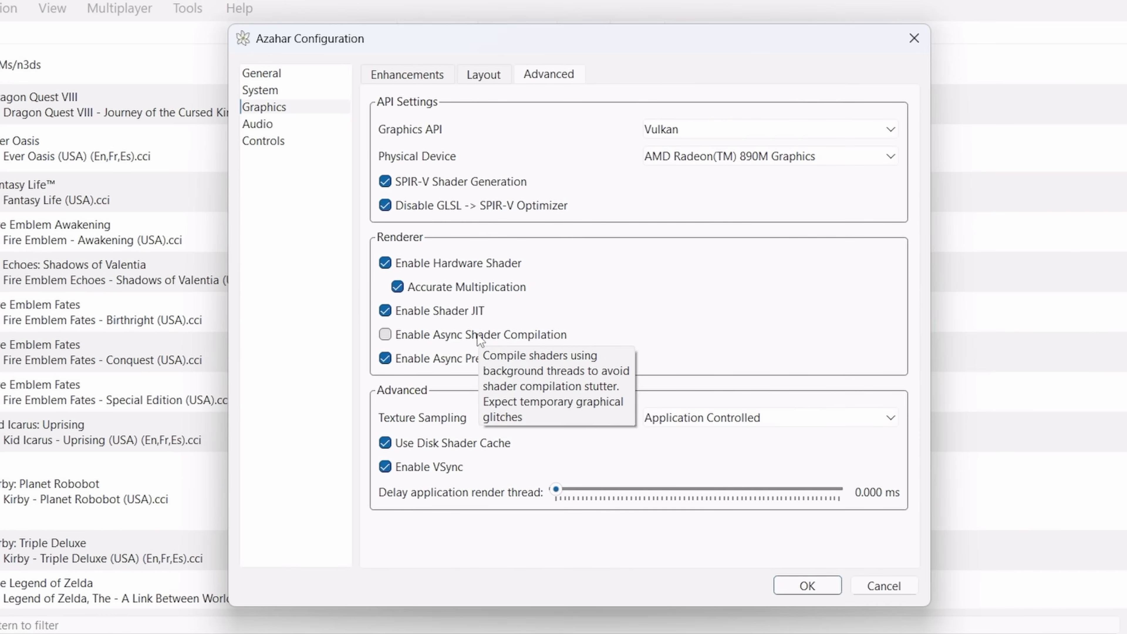
pyautogui.click(477, 334)
pyautogui.click(264, 140)
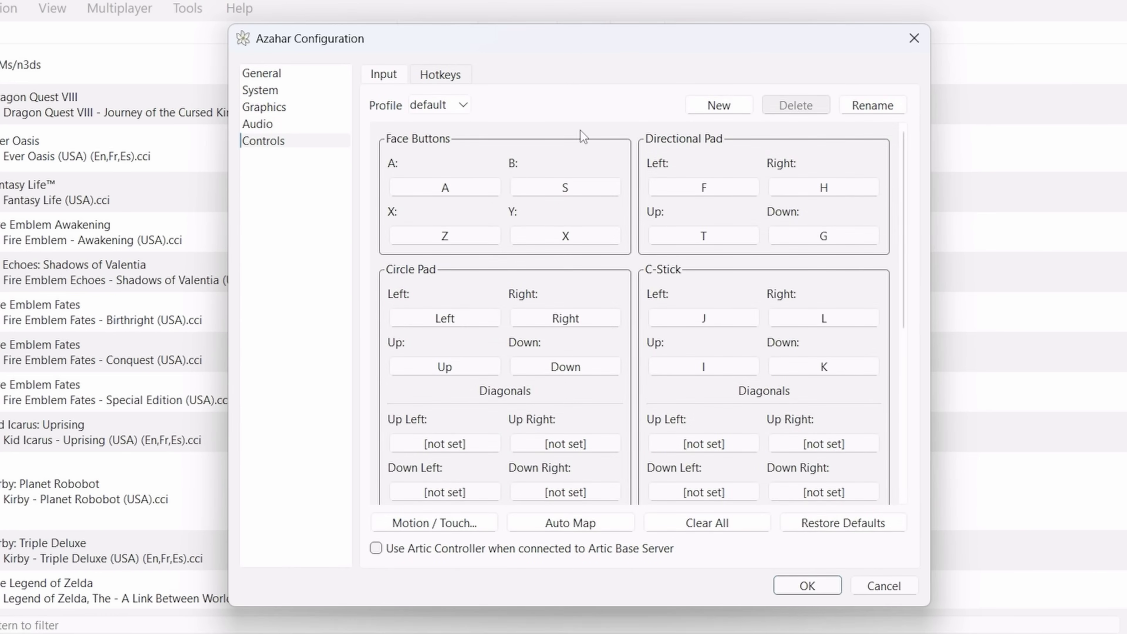
# - Keep the default profile and auto-map its controls from the gamepad joystick
pyautogui.click(461, 105)
pyautogui.click(460, 106)
pyautogui.scroll(-5, 451, 179)
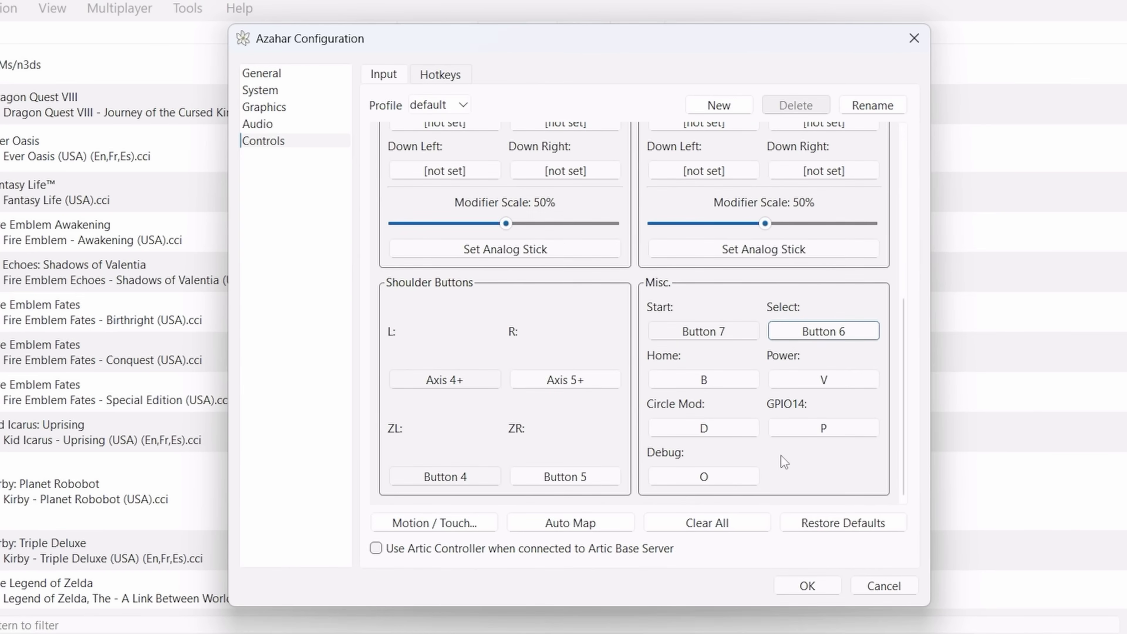
pyautogui.click(602, 525)
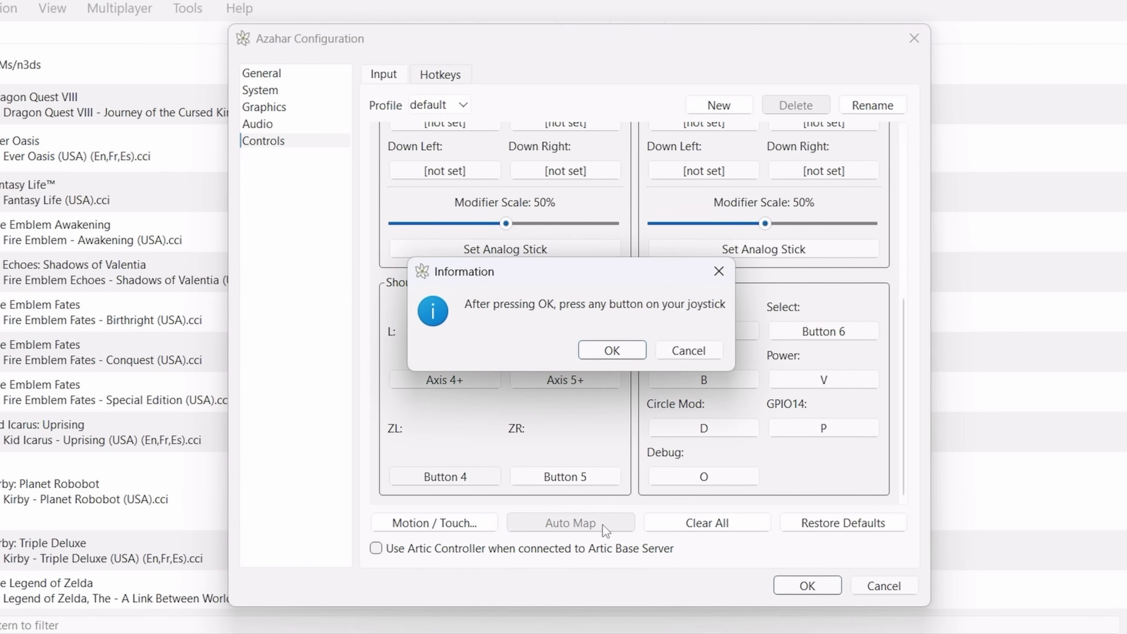
pyautogui.click(626, 354)
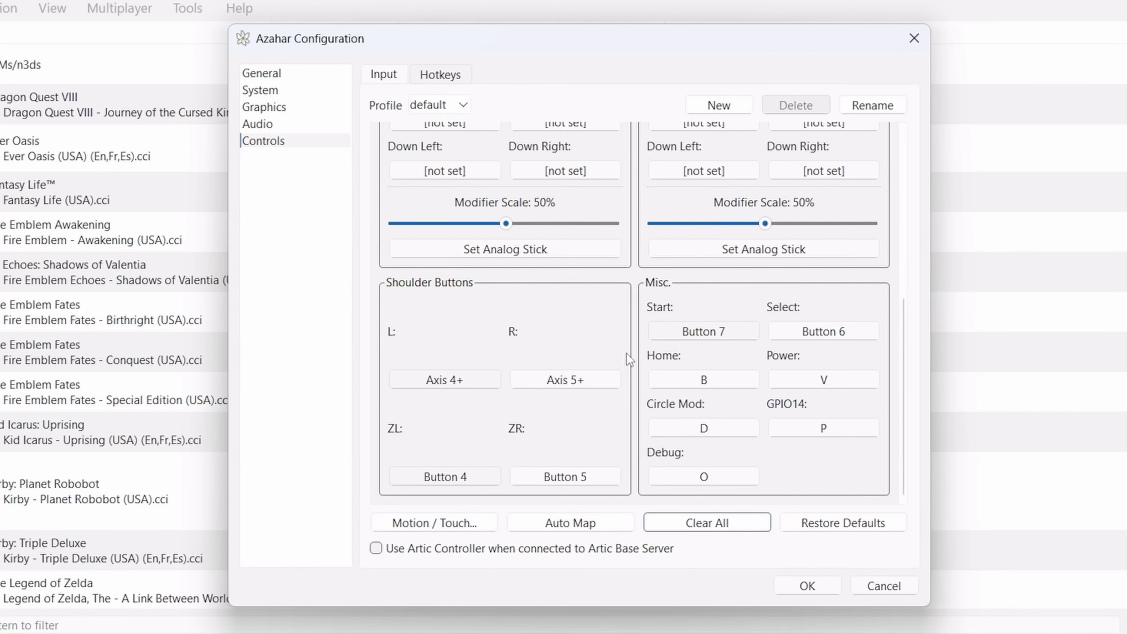
# - Rebind the A button to a gamepad button and begin rebinding B
pyautogui.scroll(5, 626, 354)
pyautogui.scroll(2, 639, 358)
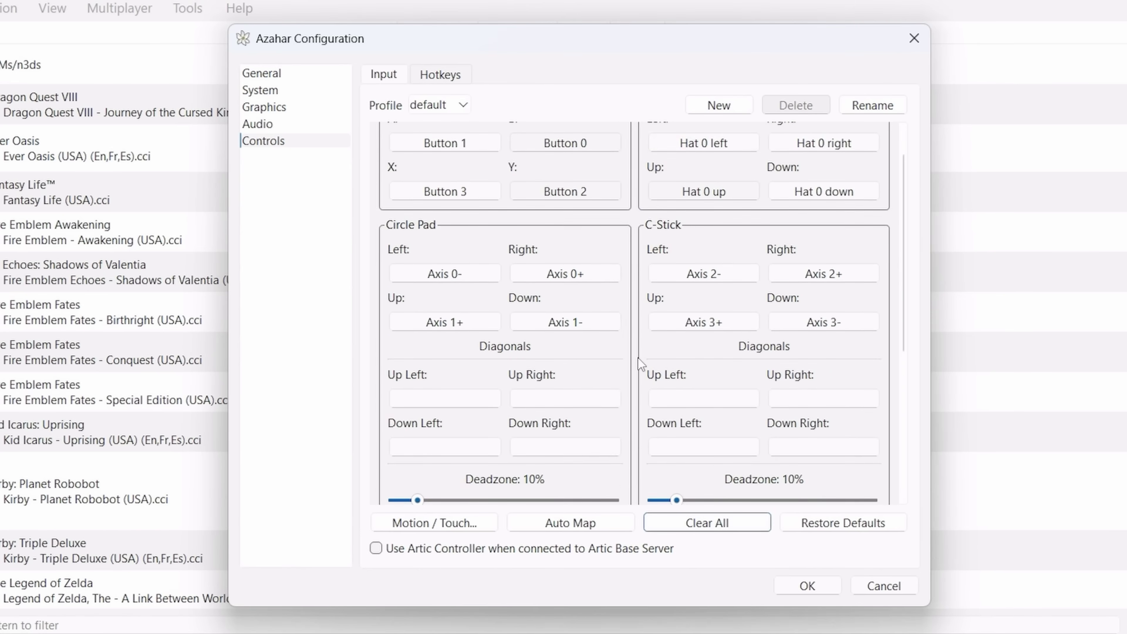
pyautogui.scroll(-2, 638, 358)
pyautogui.scroll(-5, 639, 358)
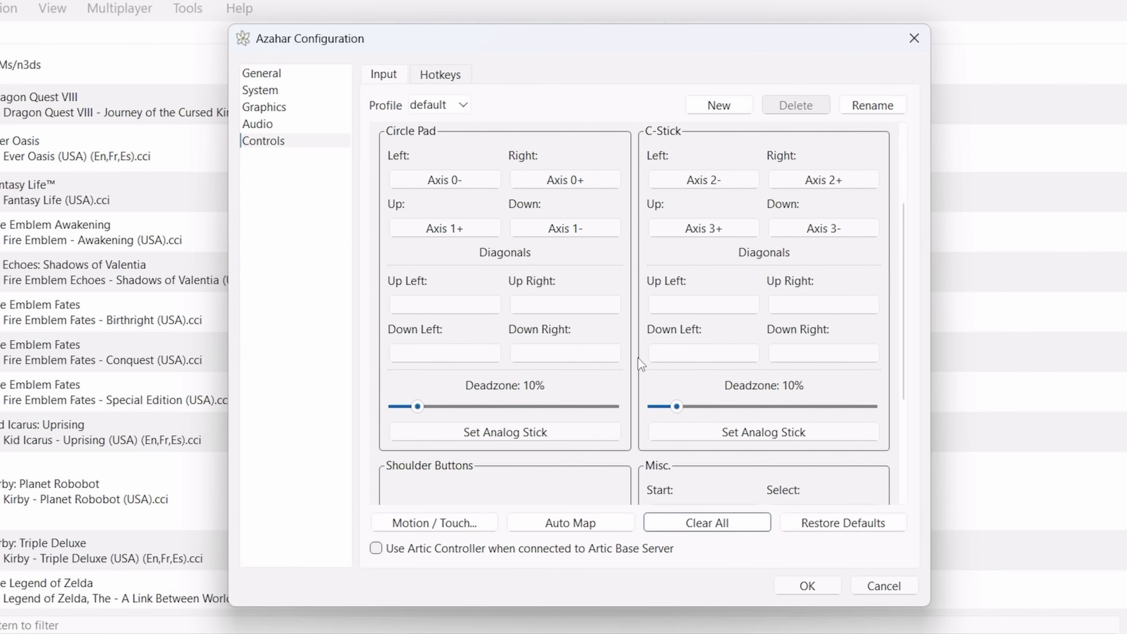
pyautogui.scroll(8, 639, 358)
pyautogui.click(451, 182)
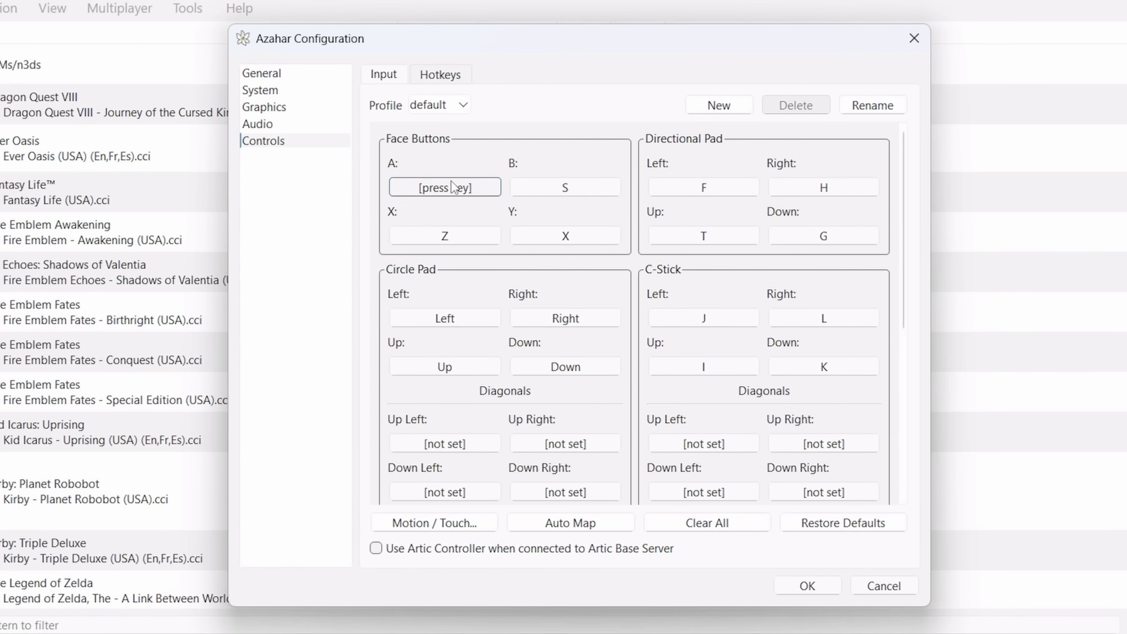
pyautogui.click(548, 191)
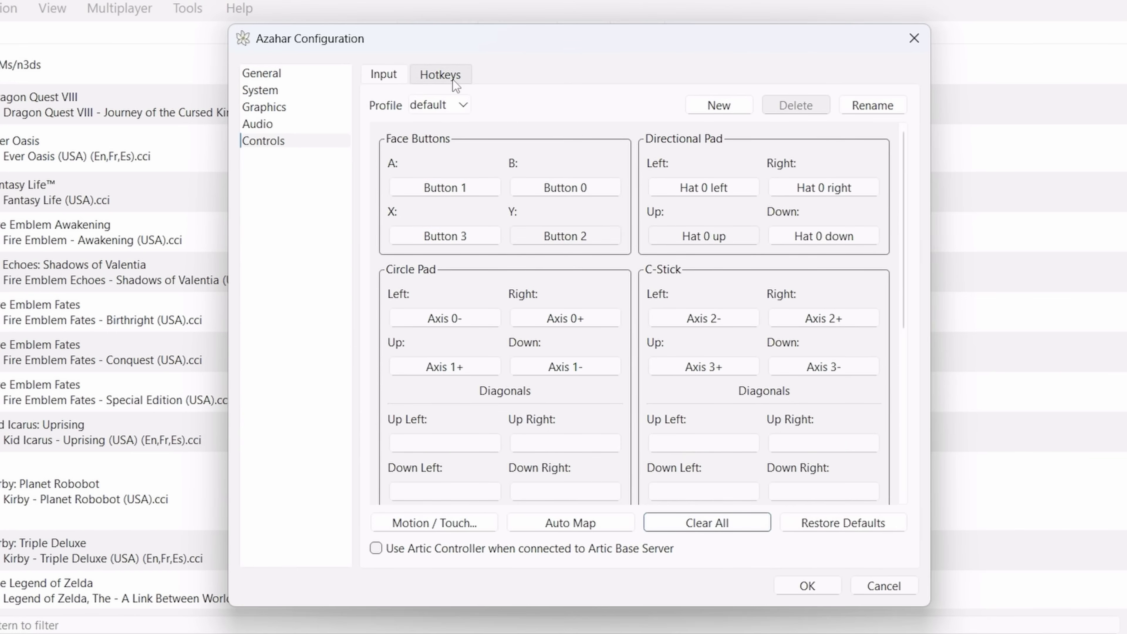
pyautogui.click(453, 79)
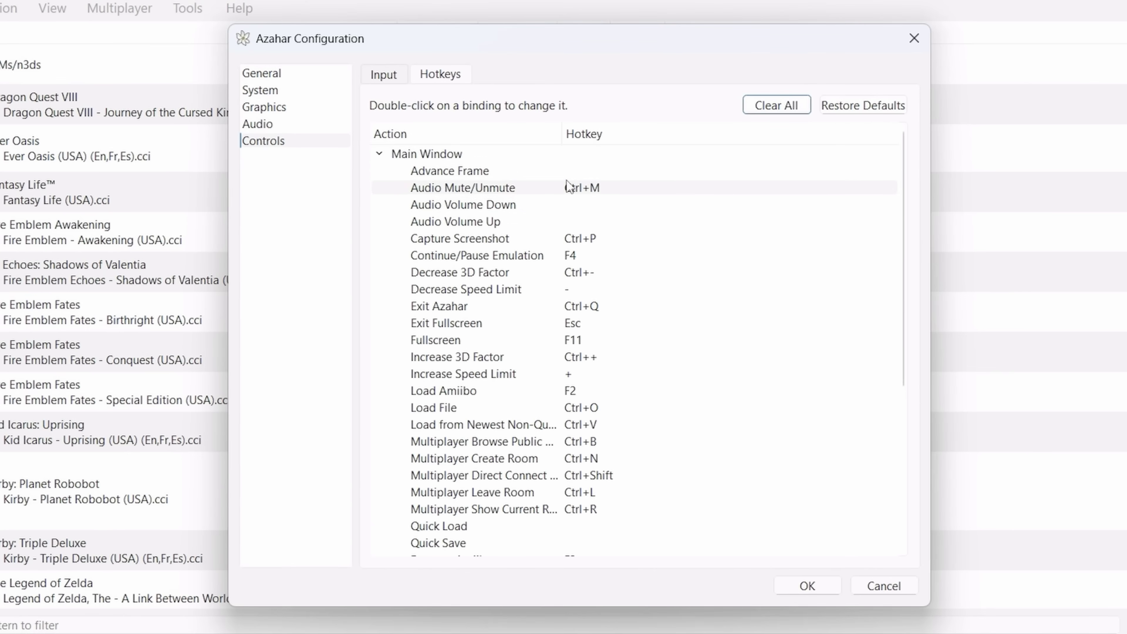
# - Inspect the Audio Mute/Unmute hotkey, keeping Ctrl+M, then save and close Configuration with OK
pyautogui.doubleClick(563, 189)
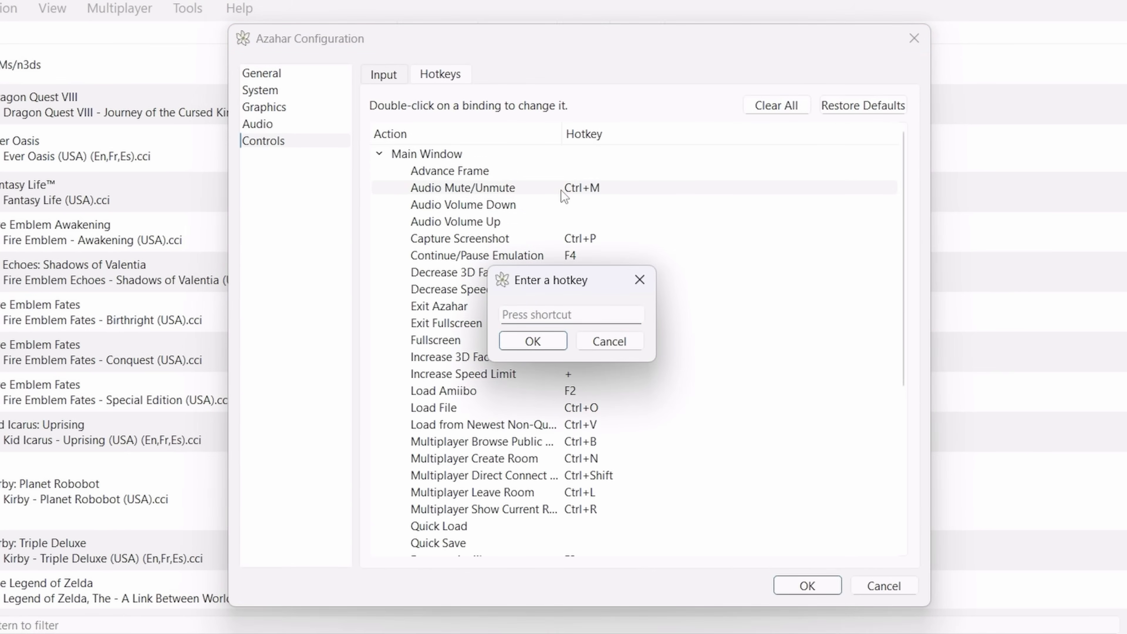
pyautogui.click(613, 340)
pyautogui.scroll(-4, 622, 329)
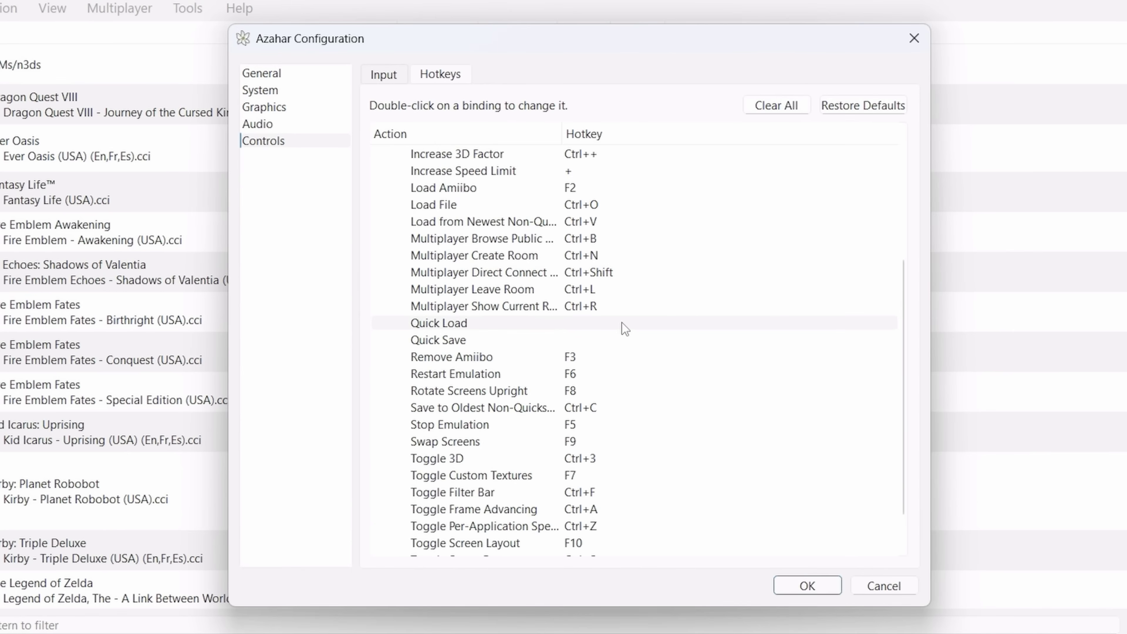
pyautogui.scroll(-1, 625, 328)
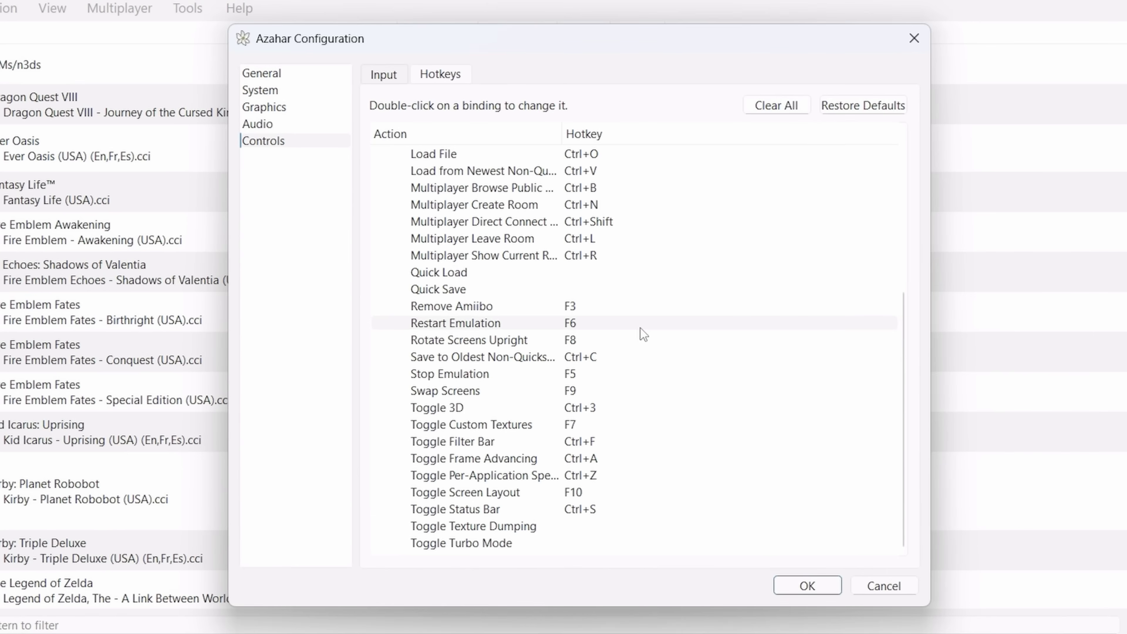
pyautogui.scroll(5, 657, 346)
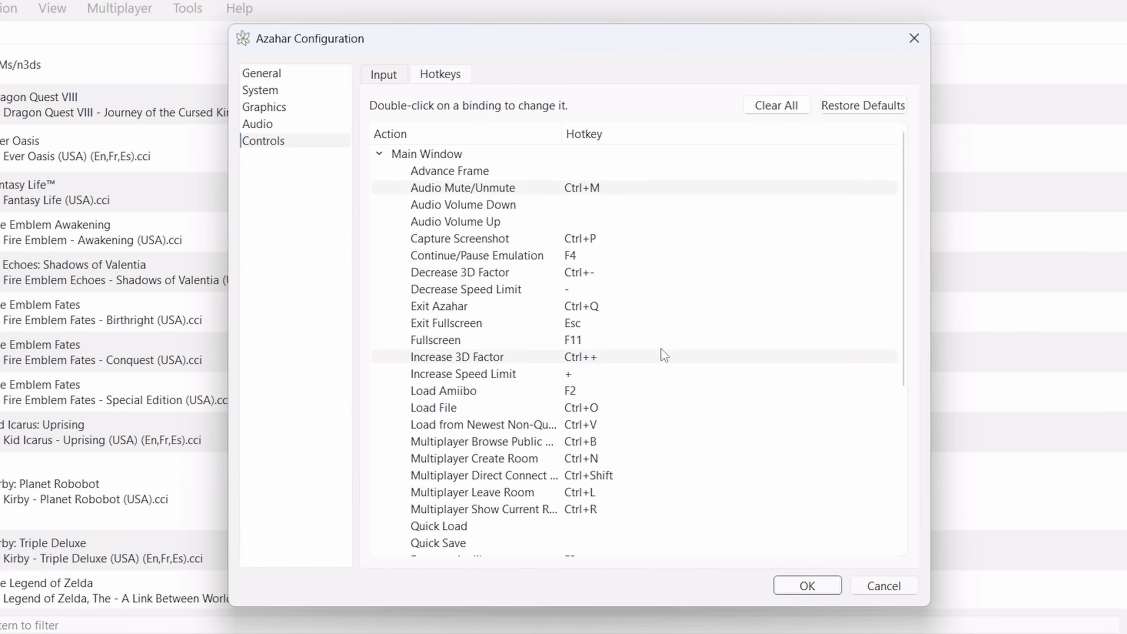
pyautogui.click(801, 582)
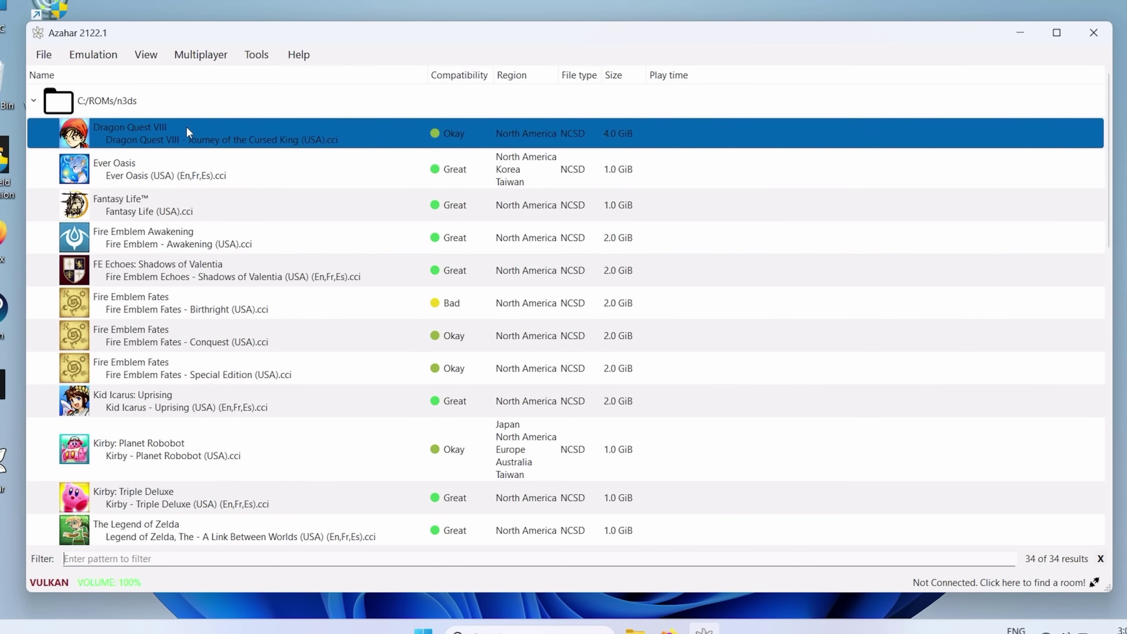
# - Open Dragon Quest VIII's properties and review System and Enhancements, leaving internal resolution unchanged
pyautogui.rightClick(185, 130)
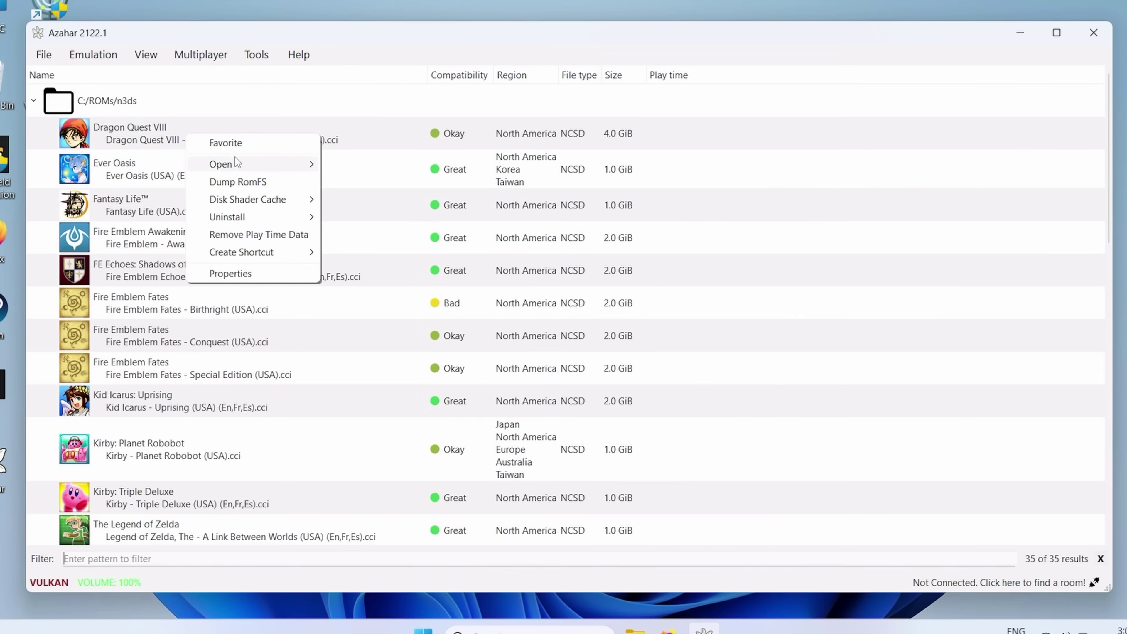
pyautogui.click(256, 272)
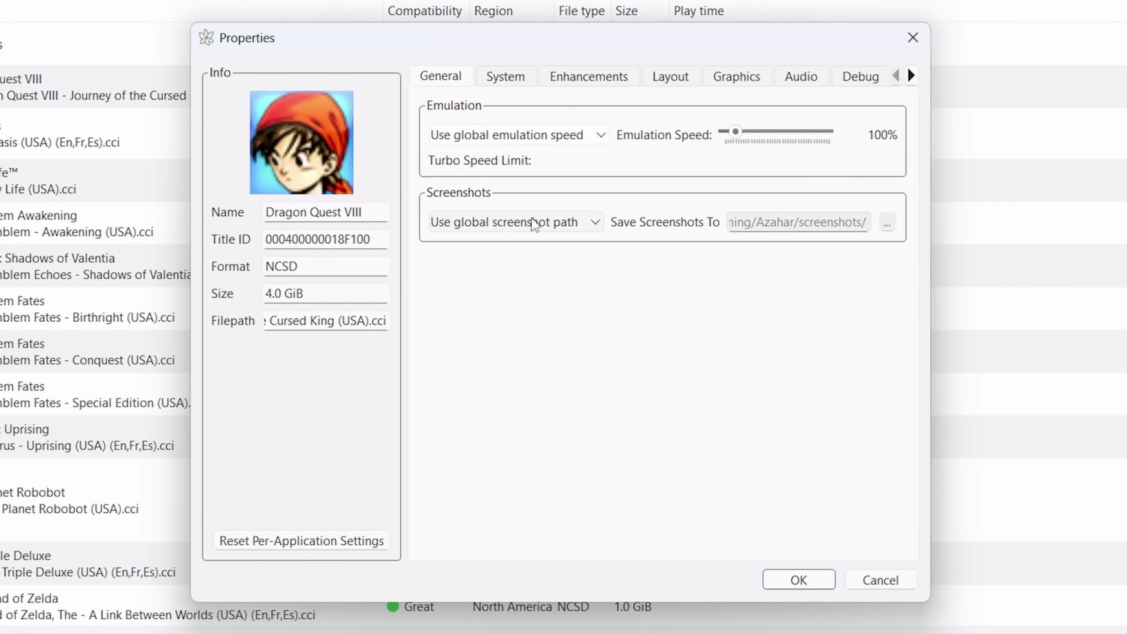
pyautogui.click(522, 82)
pyautogui.click(604, 81)
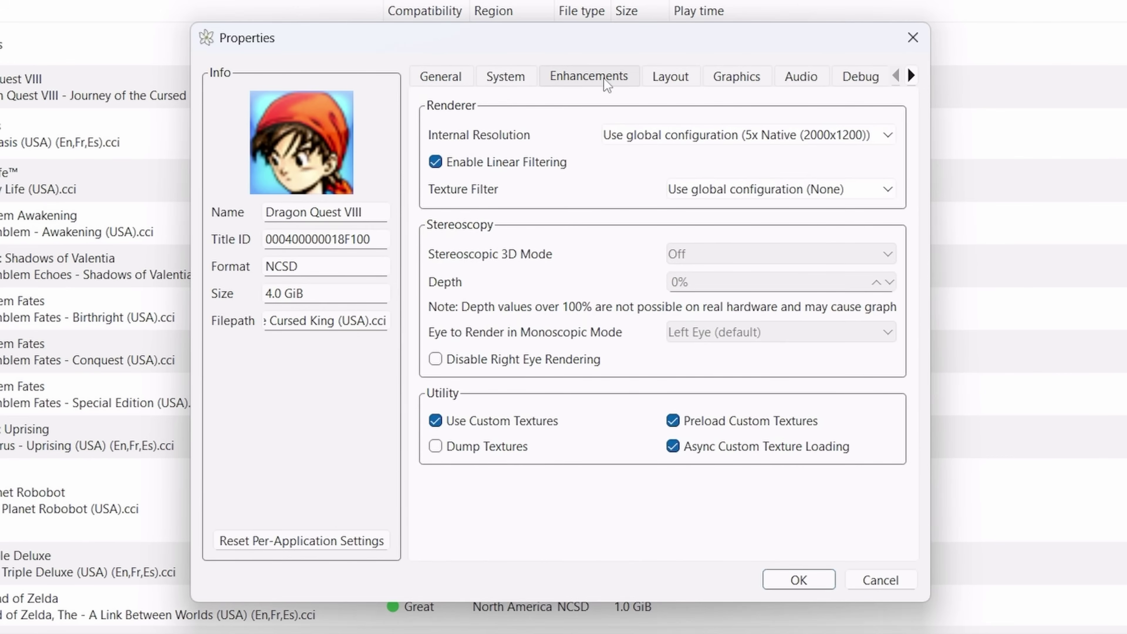
pyautogui.click(791, 142)
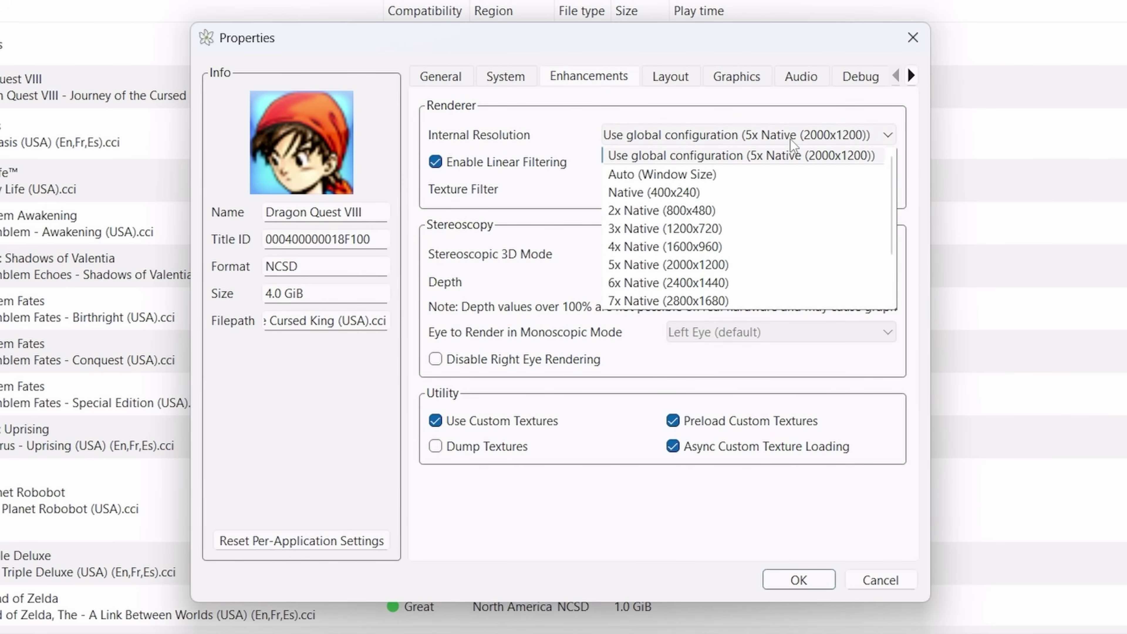
pyautogui.click(790, 139)
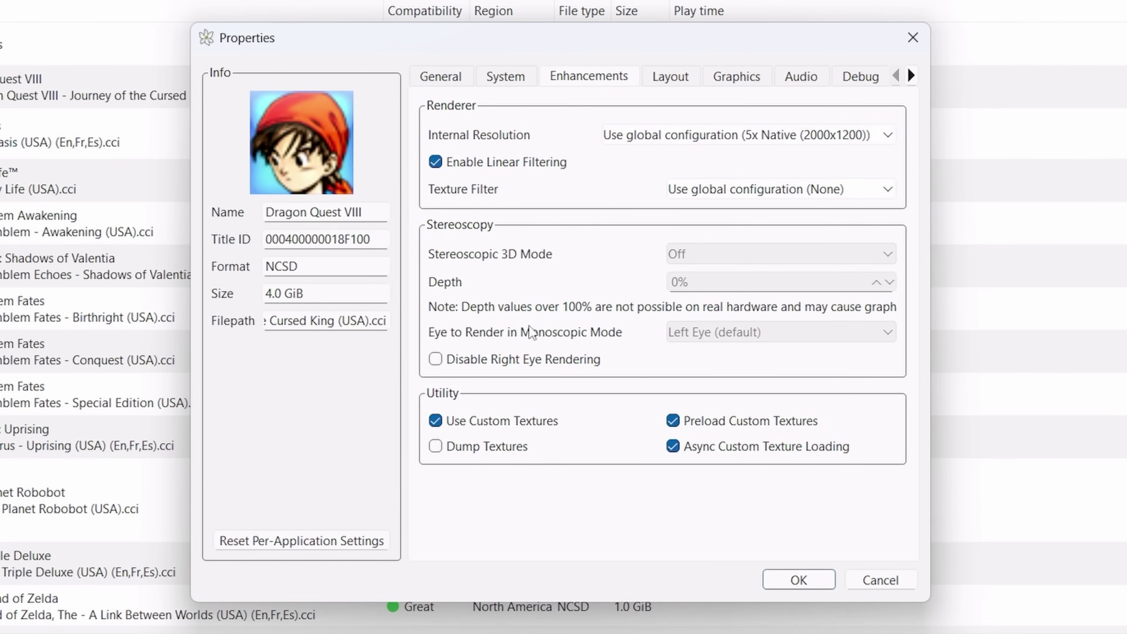
# - Review the Layout, Graphics, Audio, Debug and Cheats pages, then close the properties
pyautogui.click(671, 76)
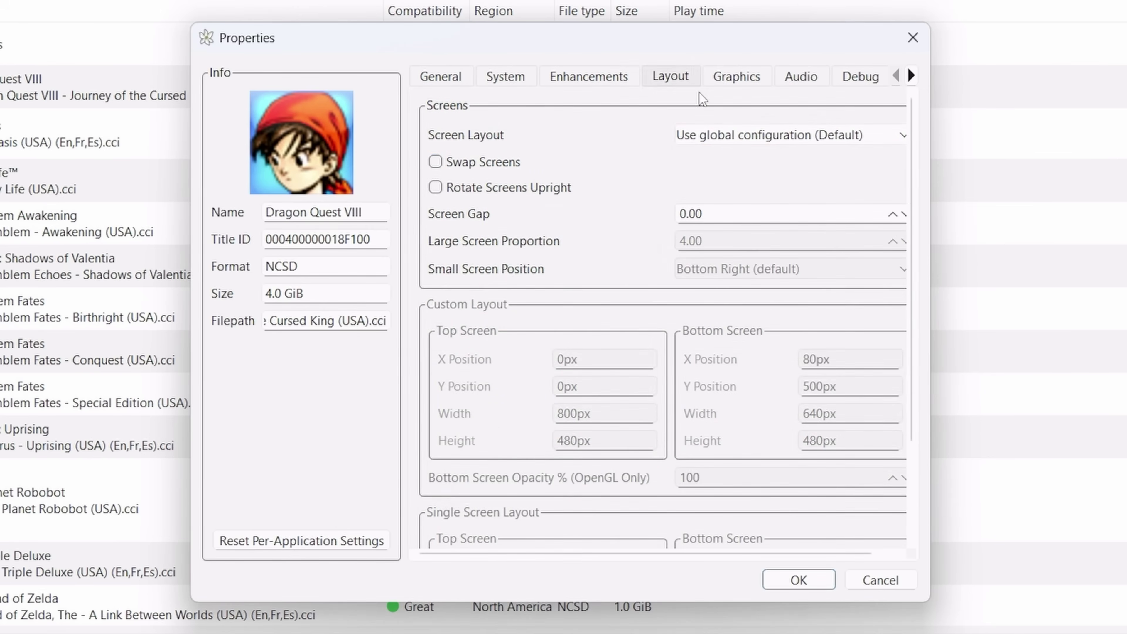
pyautogui.click(753, 138)
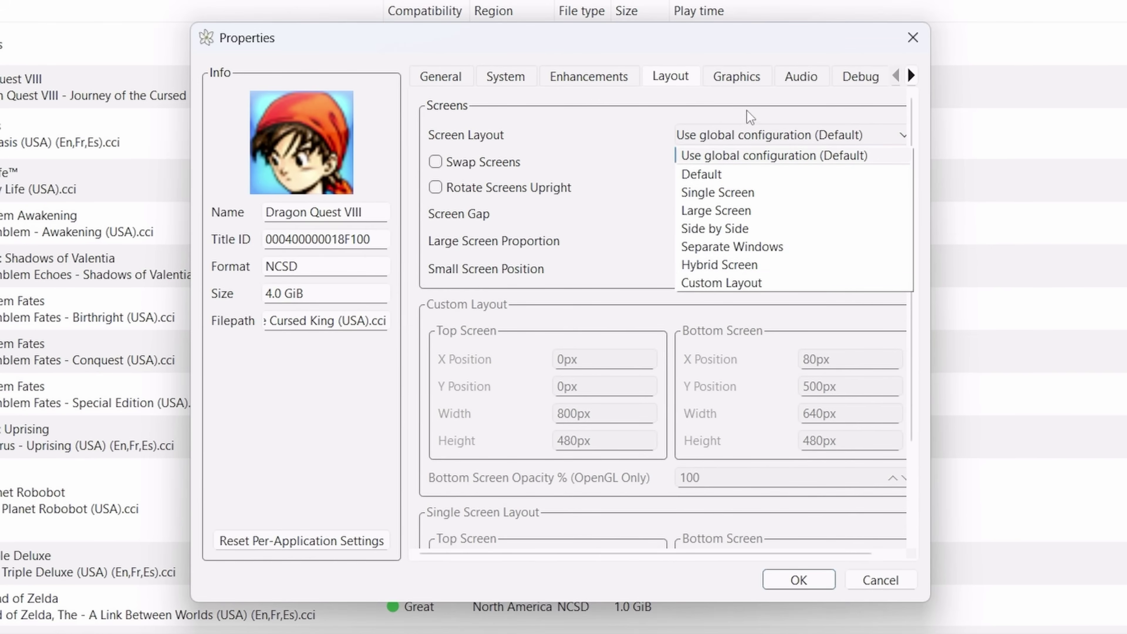
pyautogui.click(736, 79)
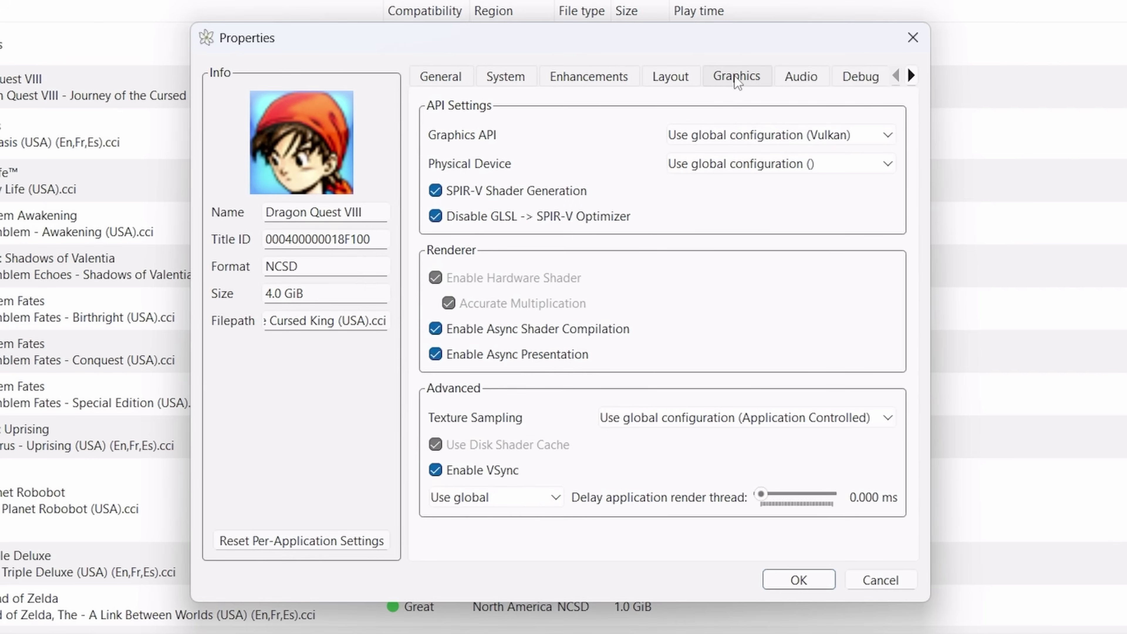
pyautogui.click(801, 76)
pyautogui.click(862, 71)
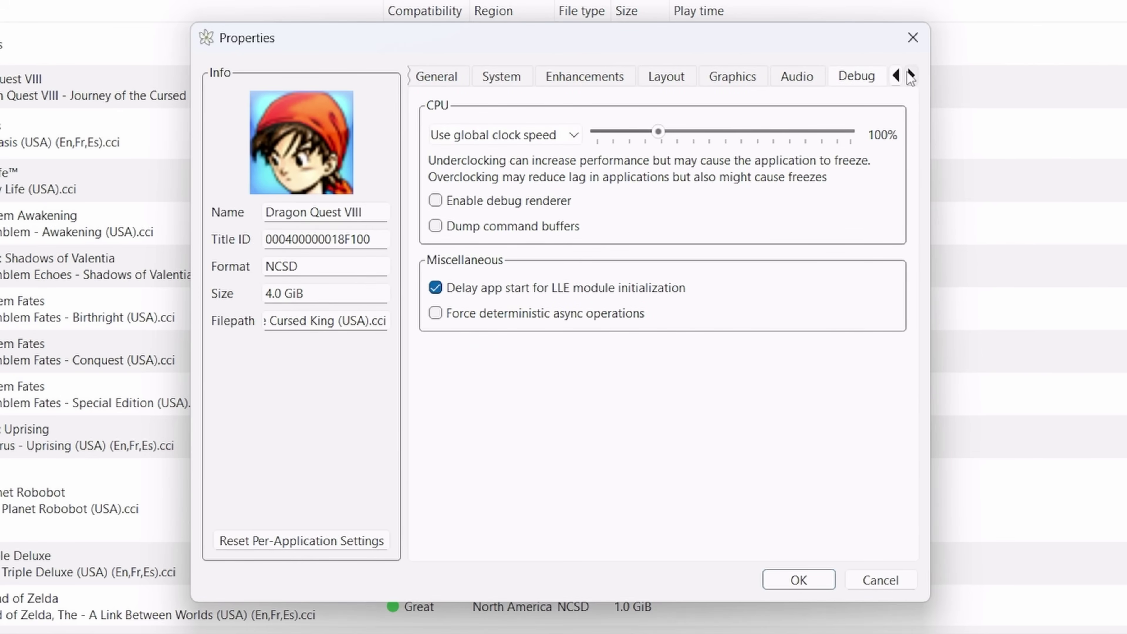
pyautogui.click(909, 75)
pyautogui.click(863, 78)
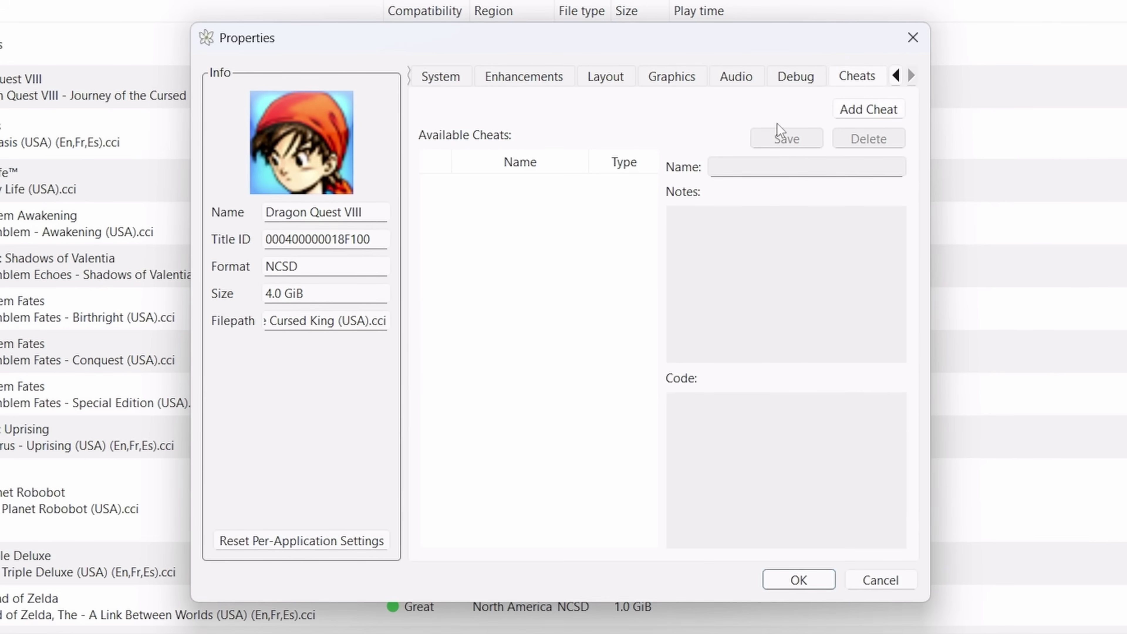
pyautogui.press('Escape')
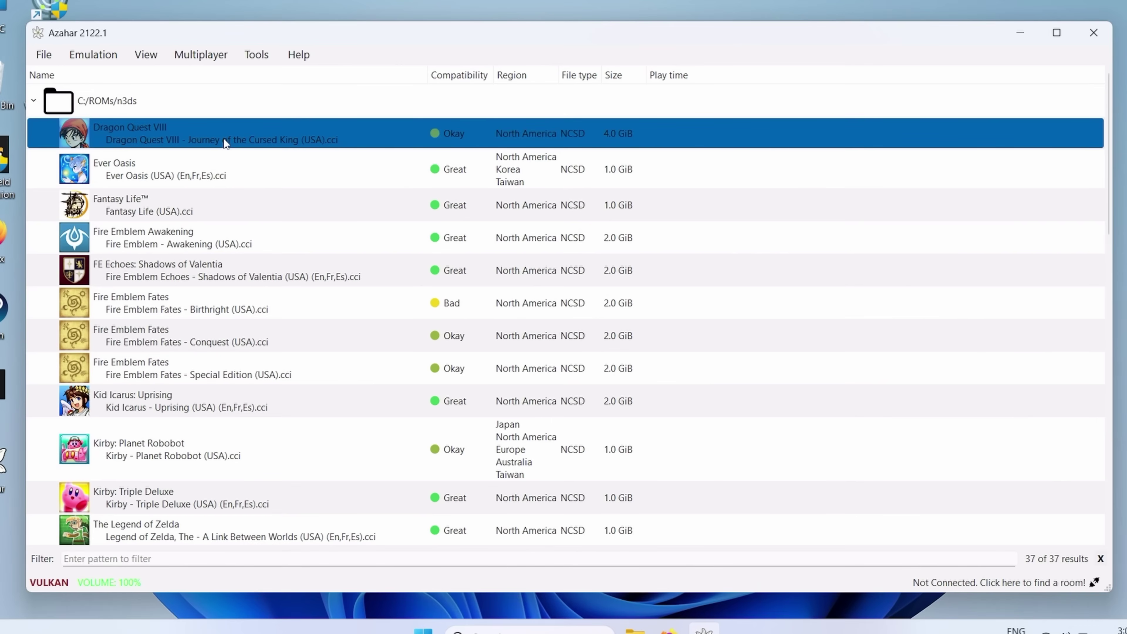
# - Launch the game and try the Single Screen, then Large Screen layouts
pyautogui.doubleClick(118, 92)
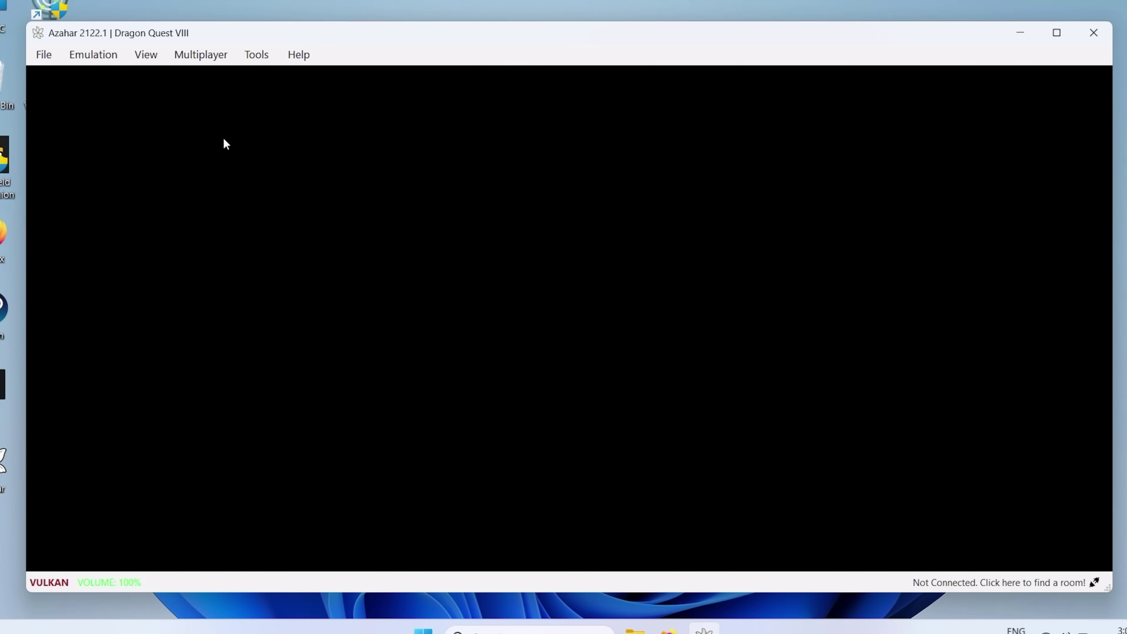
pyautogui.click(154, 62)
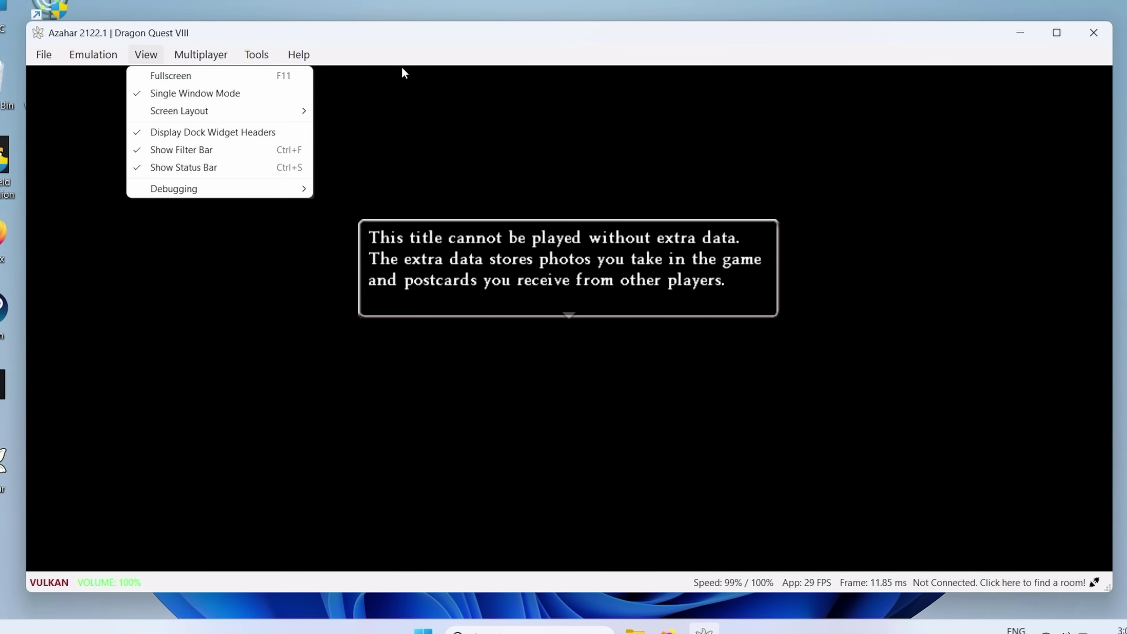
pyautogui.click(419, 48)
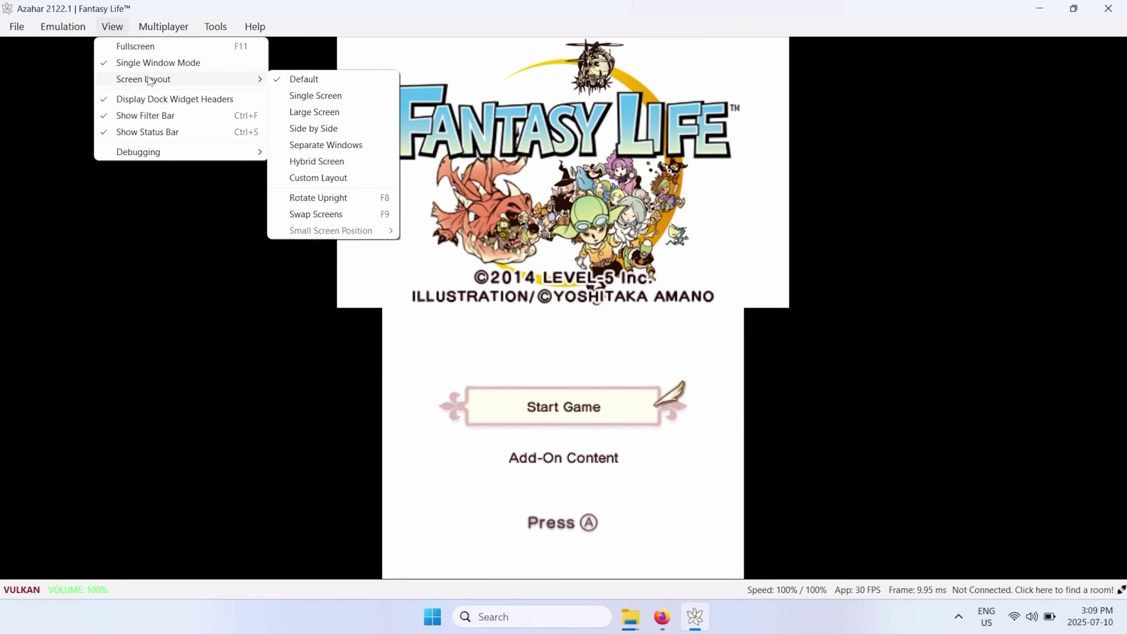
pyautogui.click(306, 96)
pyautogui.click(112, 26)
pyautogui.moveTo(147, 78)
pyautogui.click(307, 110)
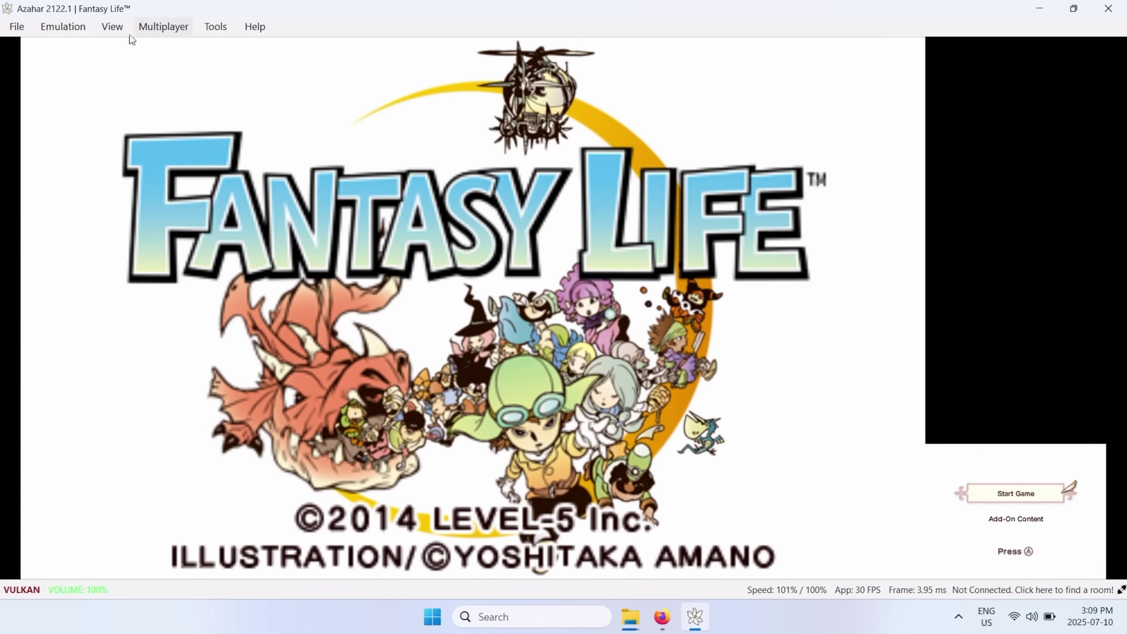
# - Try Side by Side, then Separate Windows, moving the bottom-screen window to the centre
pyautogui.click(111, 26)
pyautogui.moveTo(148, 78)
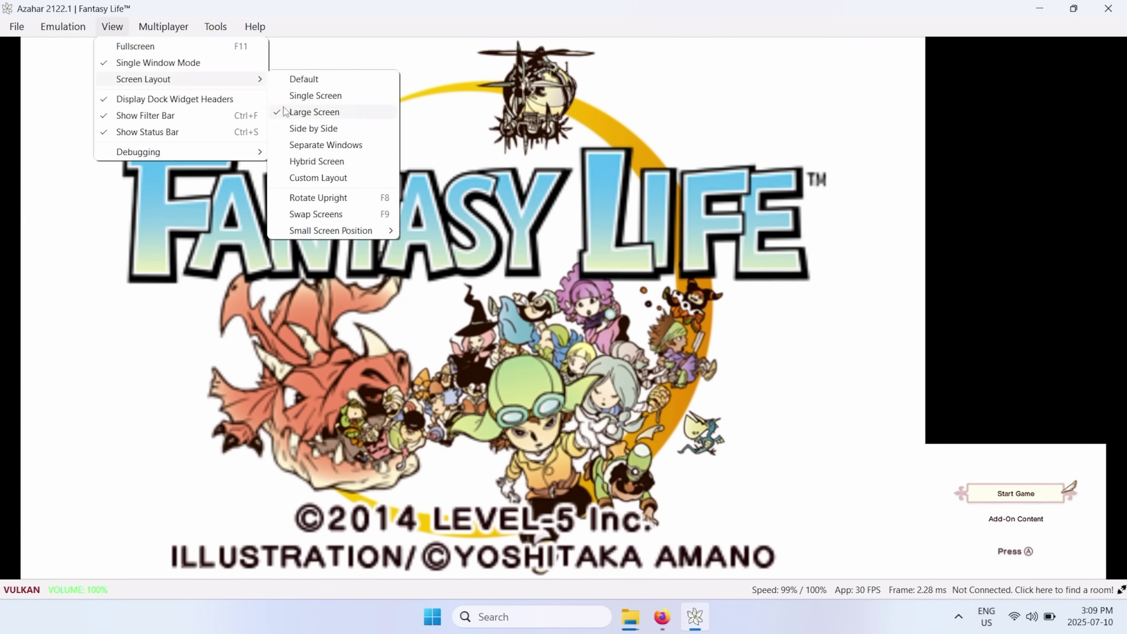
pyautogui.click(302, 129)
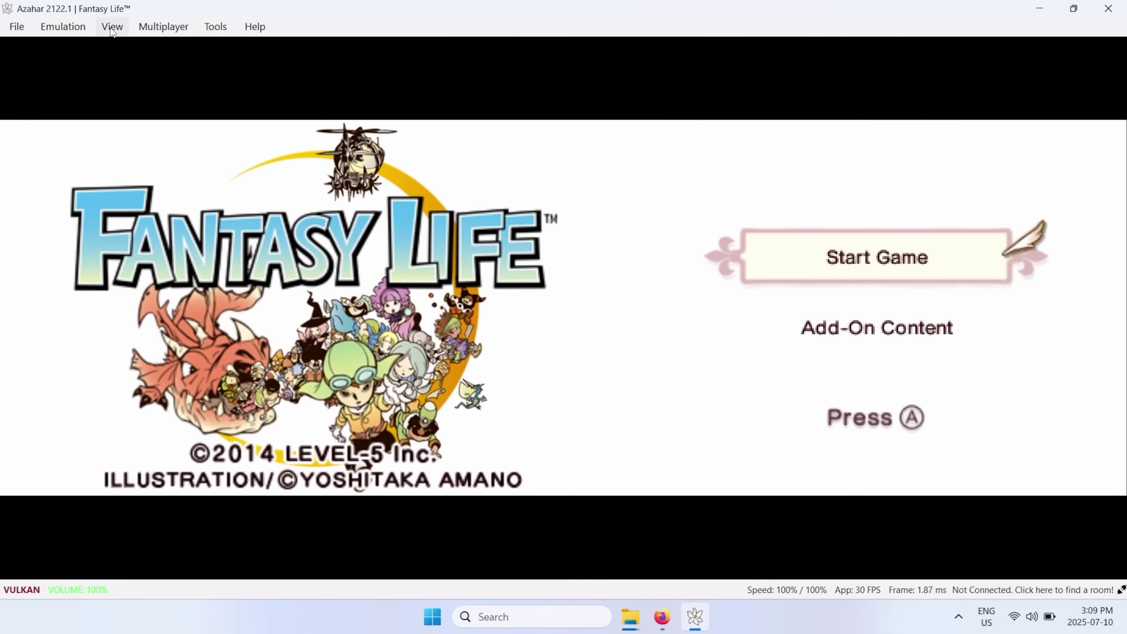
pyautogui.click(112, 26)
pyautogui.moveTo(202, 79)
pyautogui.click(289, 143)
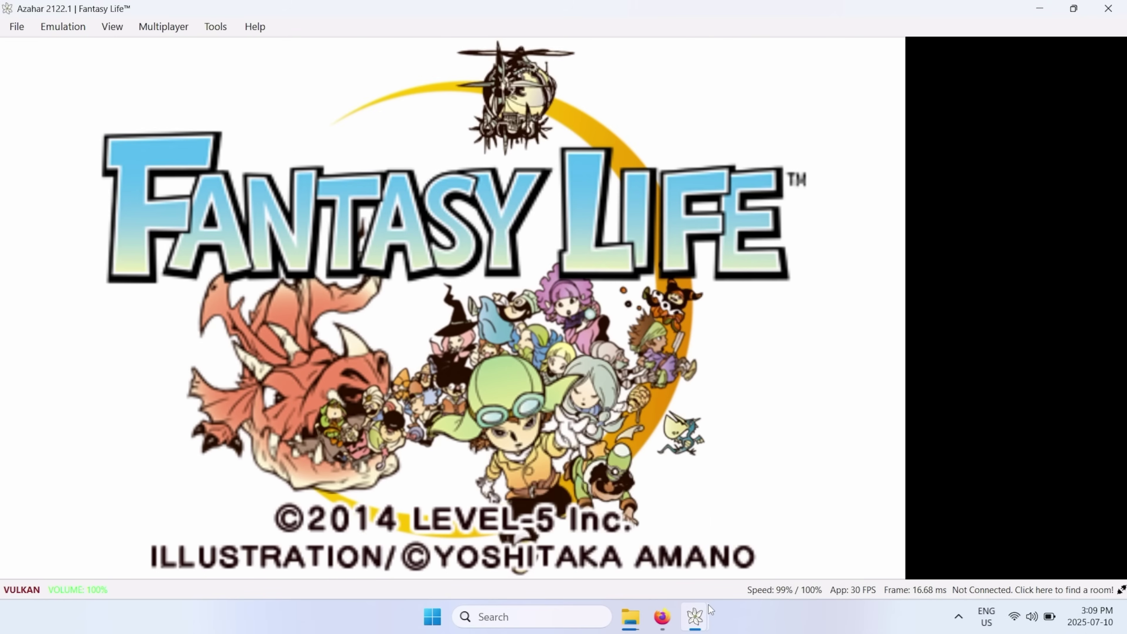
pyautogui.moveTo(706, 606)
pyautogui.click(745, 565)
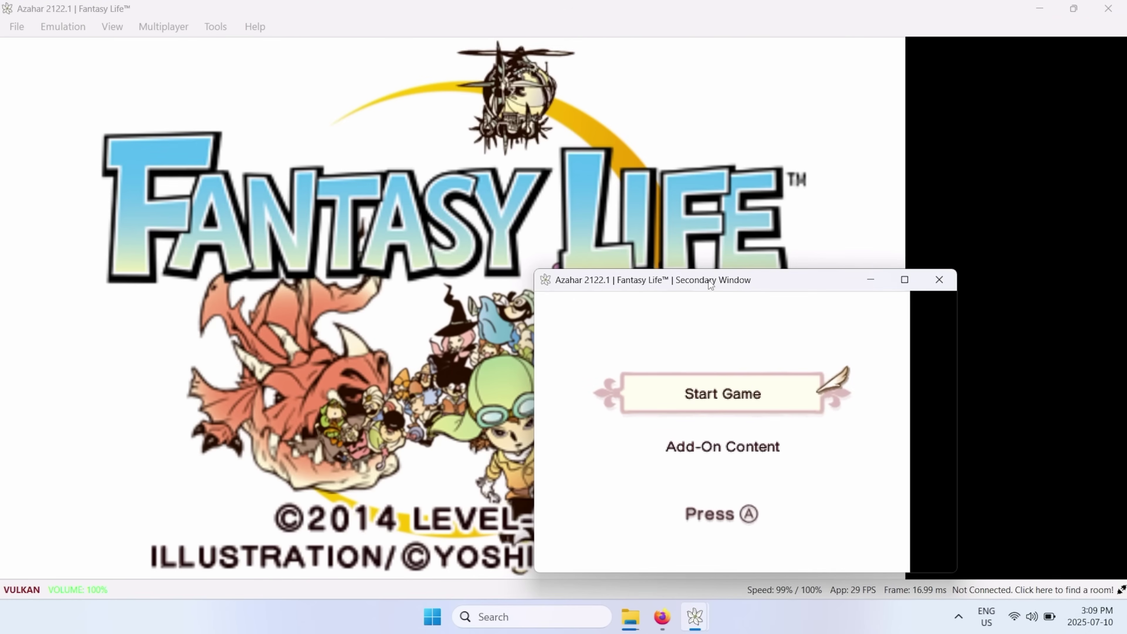
pyautogui.moveTo(708, 280); pyautogui.dragTo(447, 159)
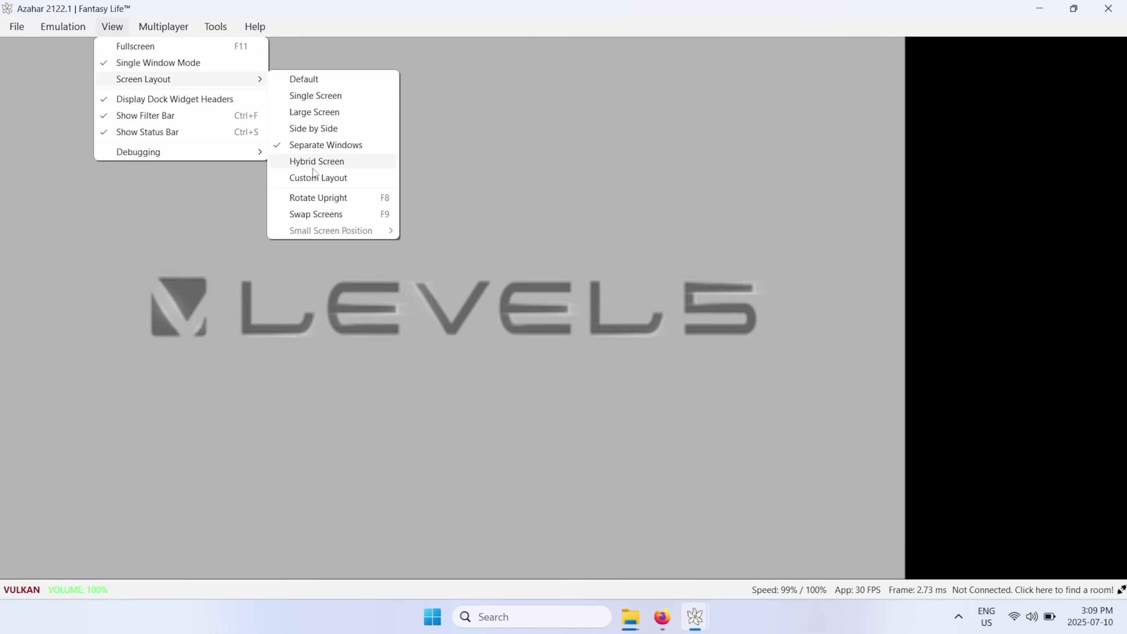
# - Switch the screen layout to Hybrid Screen, then Custom Layout
pyautogui.click(319, 161)
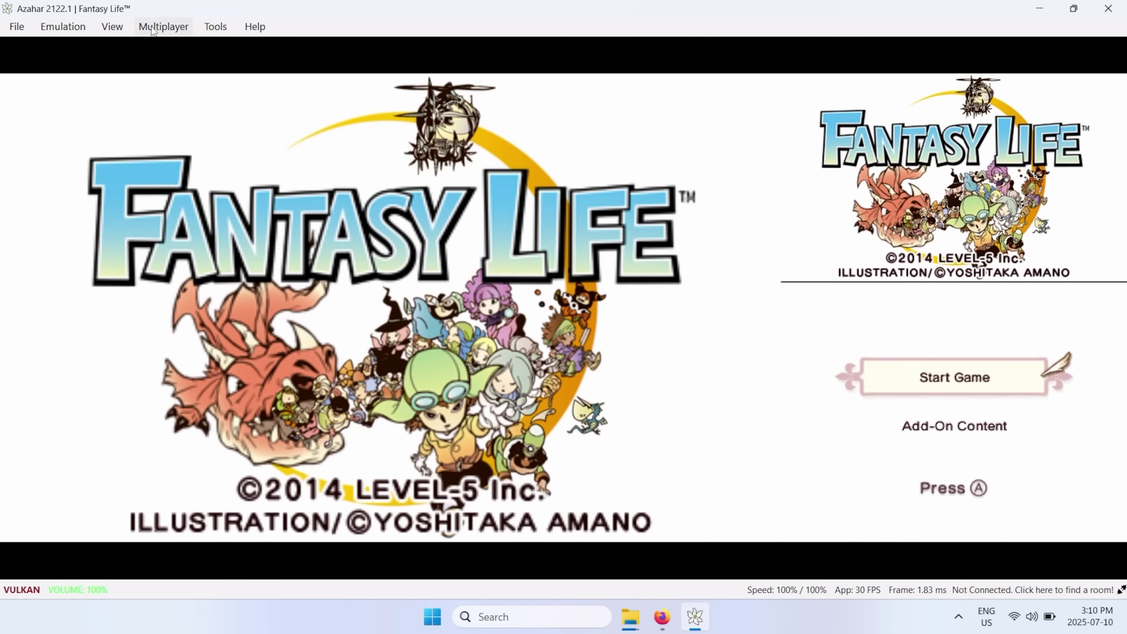
pyautogui.click(112, 26)
pyautogui.moveTo(140, 79)
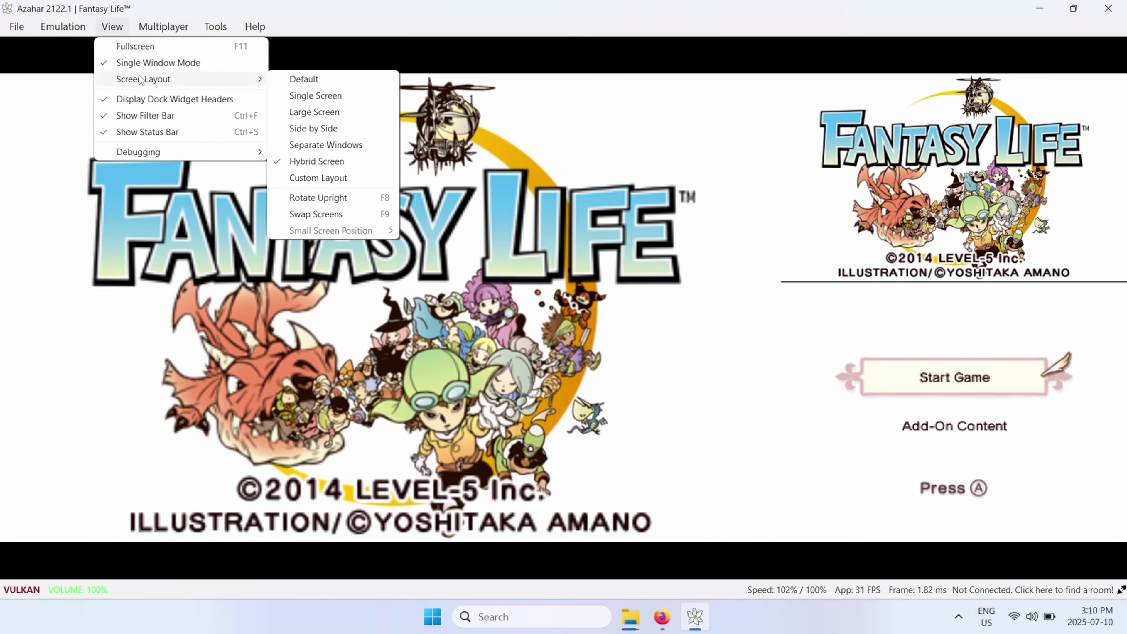
pyautogui.click(304, 177)
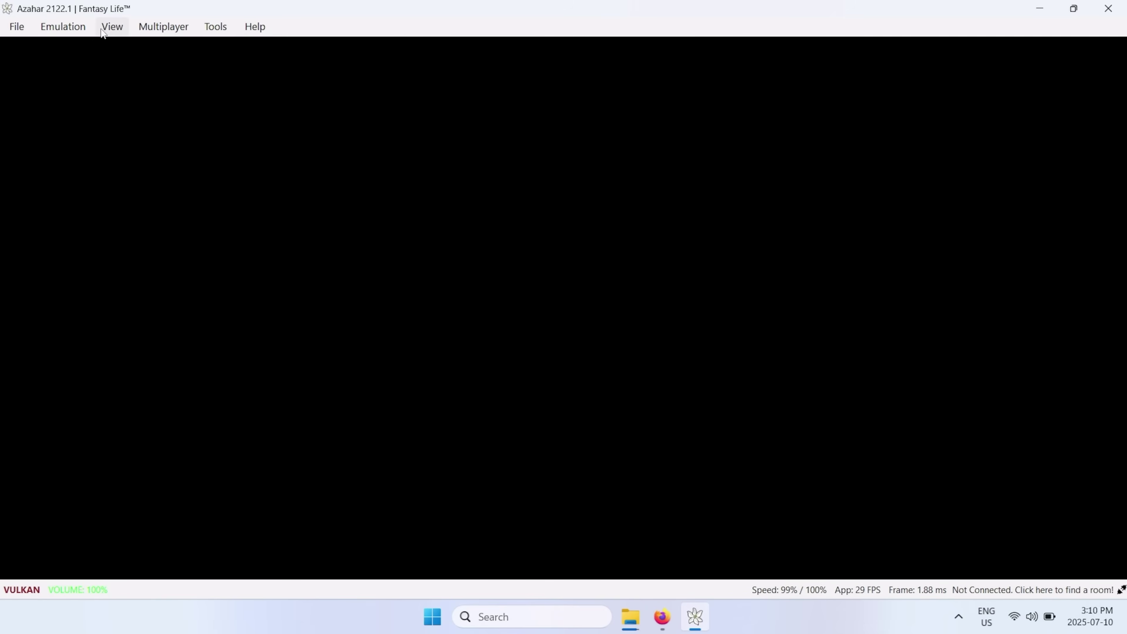
# - Turn View > Single Window Mode off, then back on
pyautogui.click(101, 28)
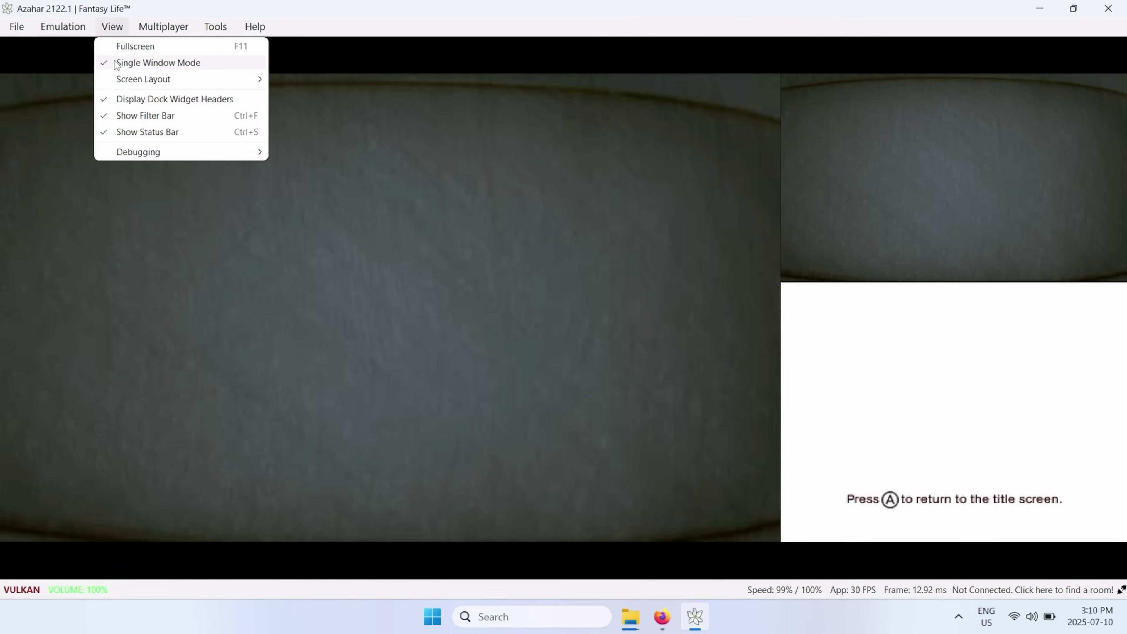
pyautogui.click(116, 64)
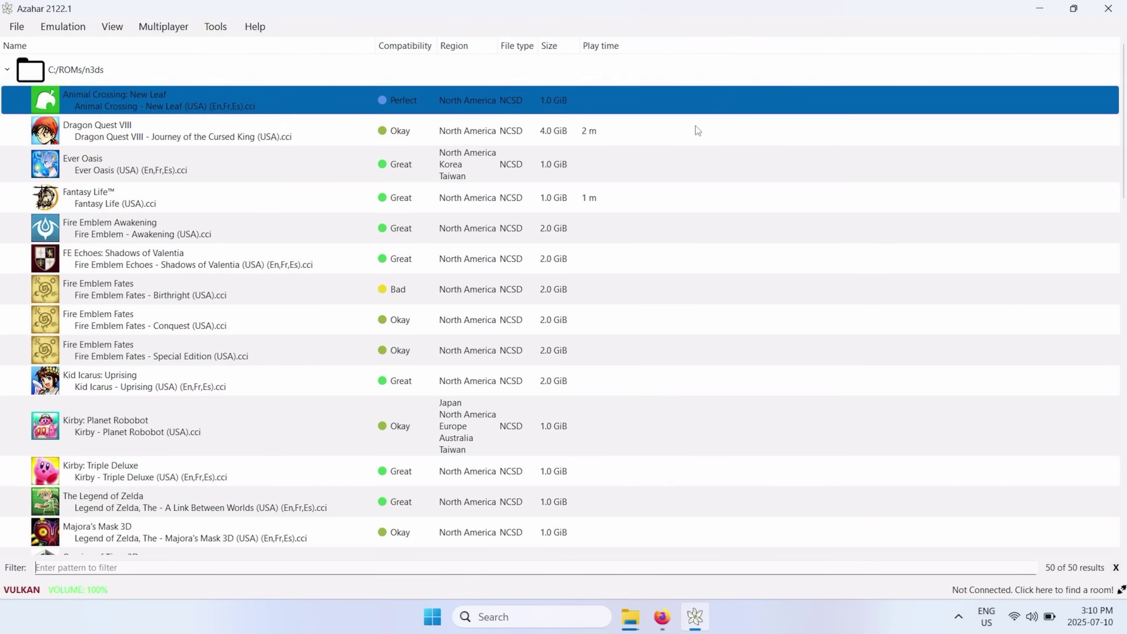
pyautogui.click(125, 27)
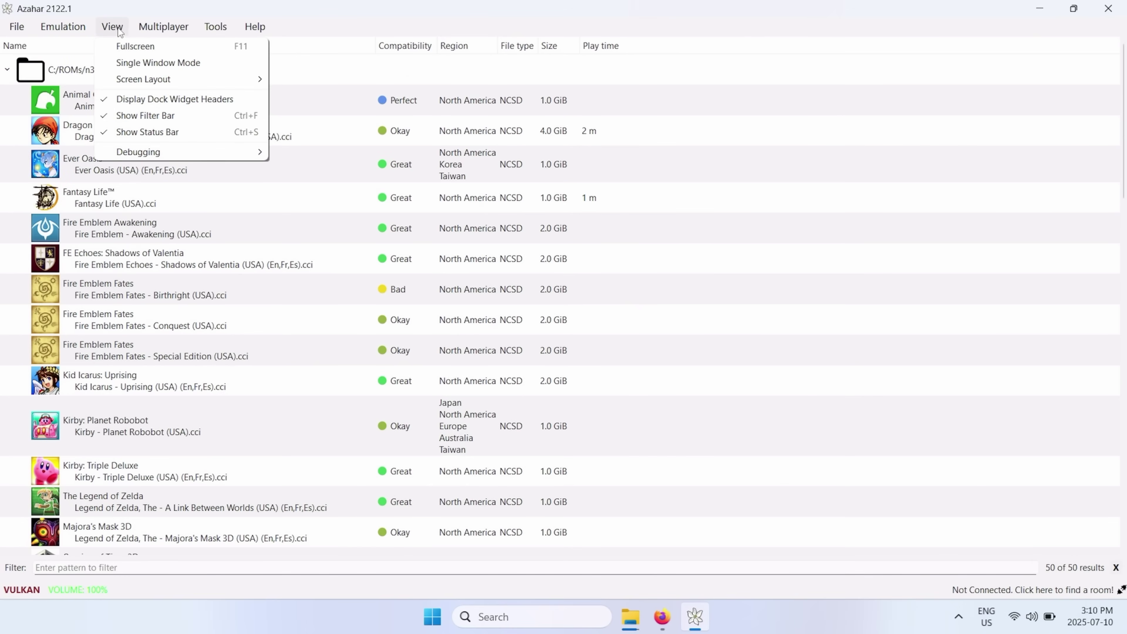
pyautogui.click(114, 63)
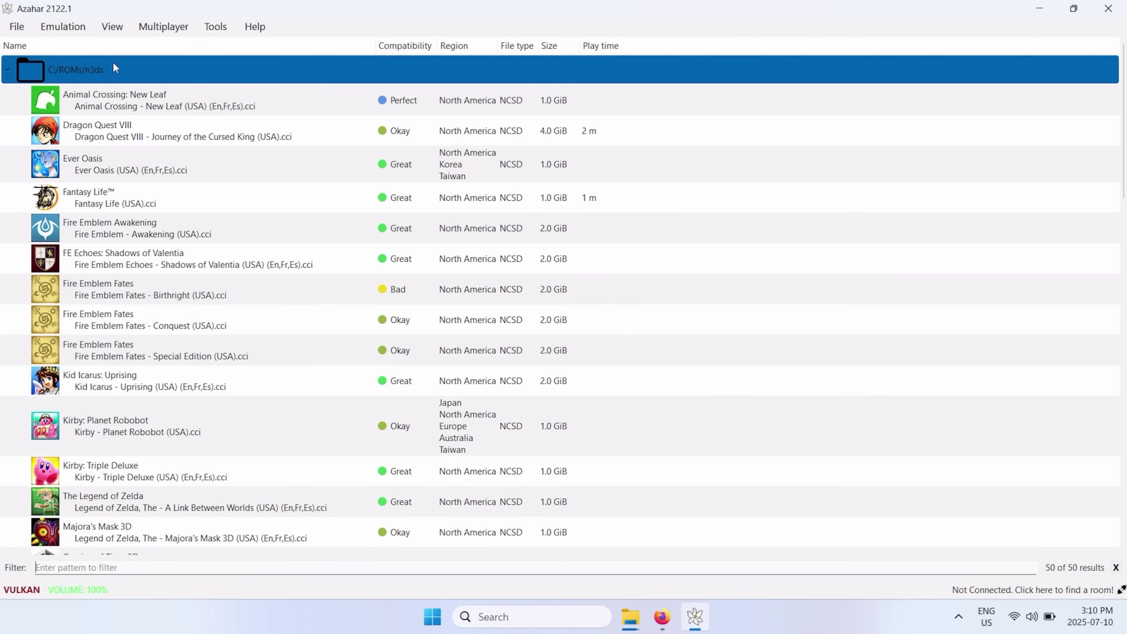
pyautogui.click(120, 28)
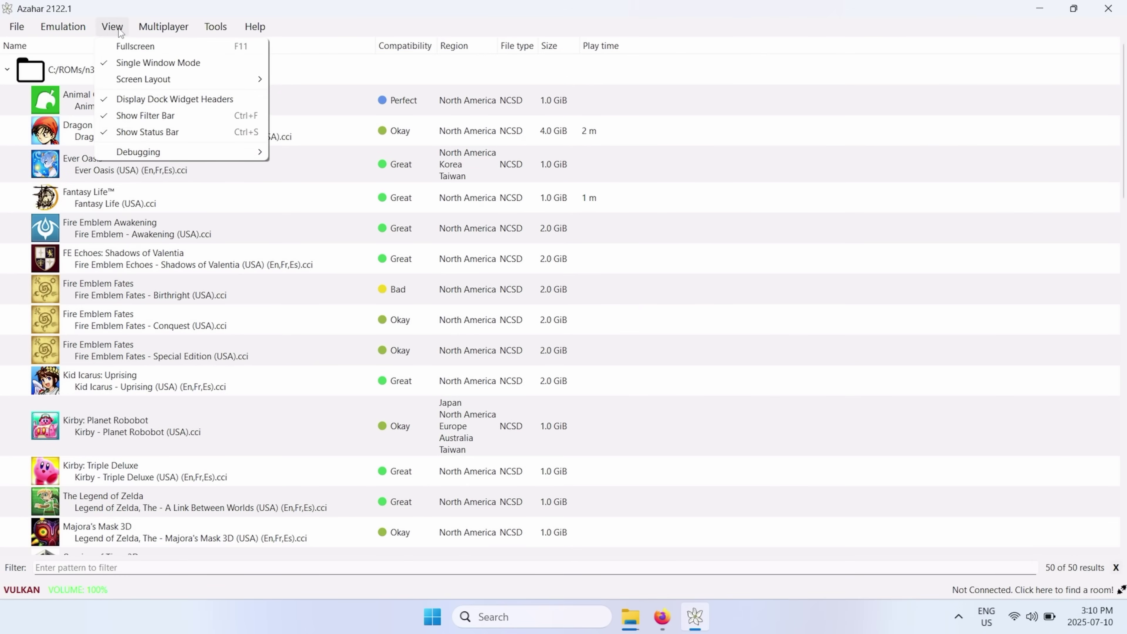
# - Select Fantasy Life in the game list and close its game window
pyautogui.click(130, 67)
pyautogui.moveTo(130, 67); pyautogui.dragTo(121, 193)
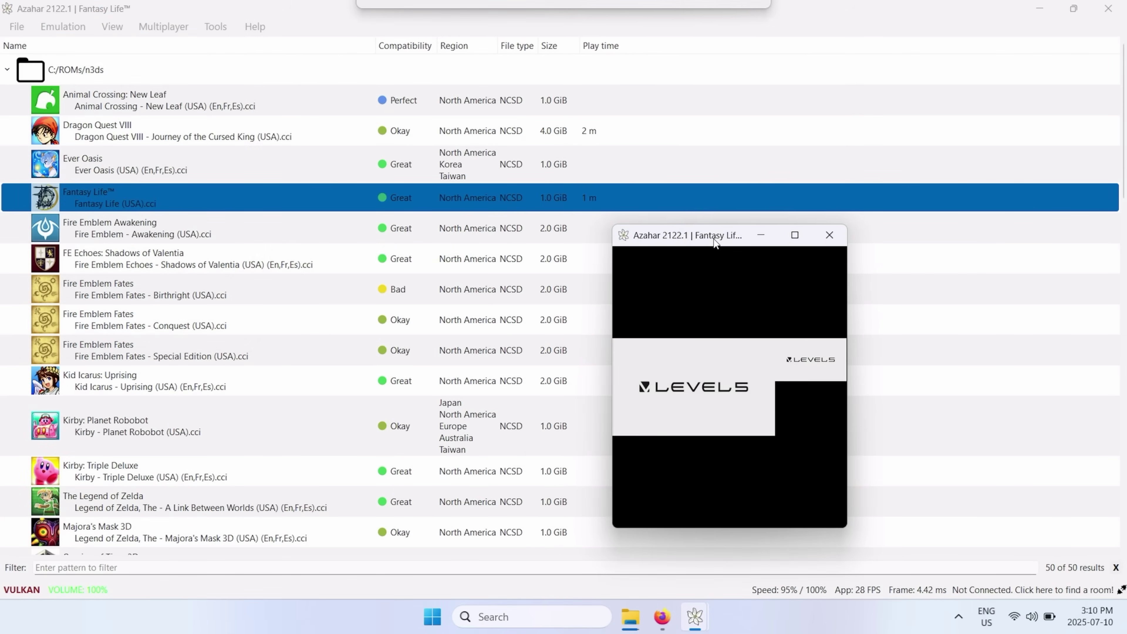
pyautogui.click(830, 235)
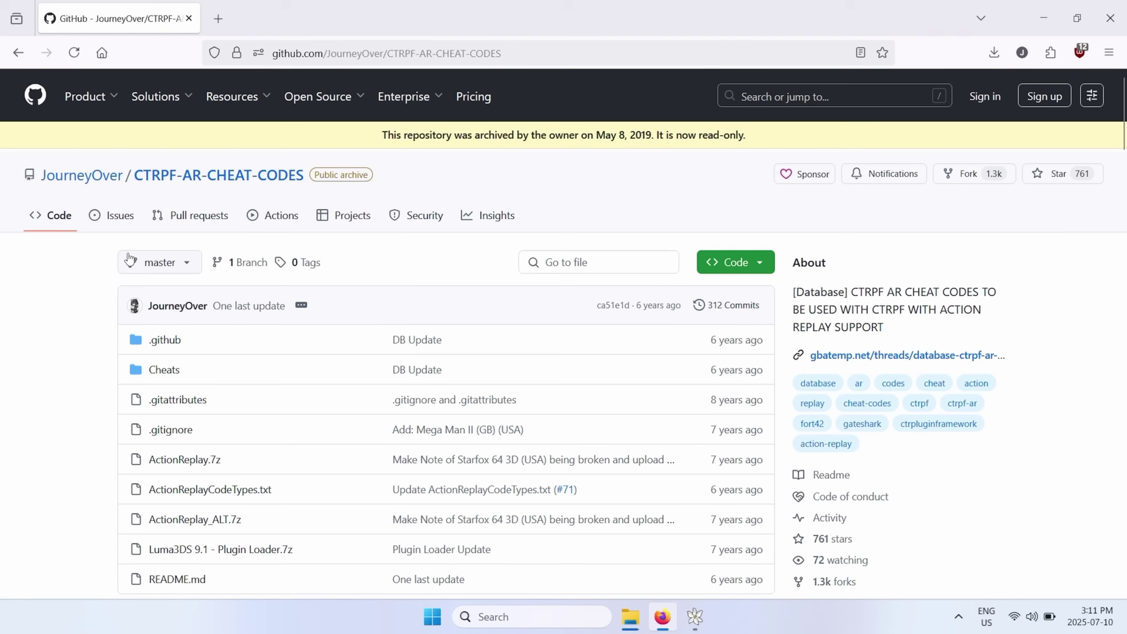
pyautogui.scroll(-3, 99, 269)
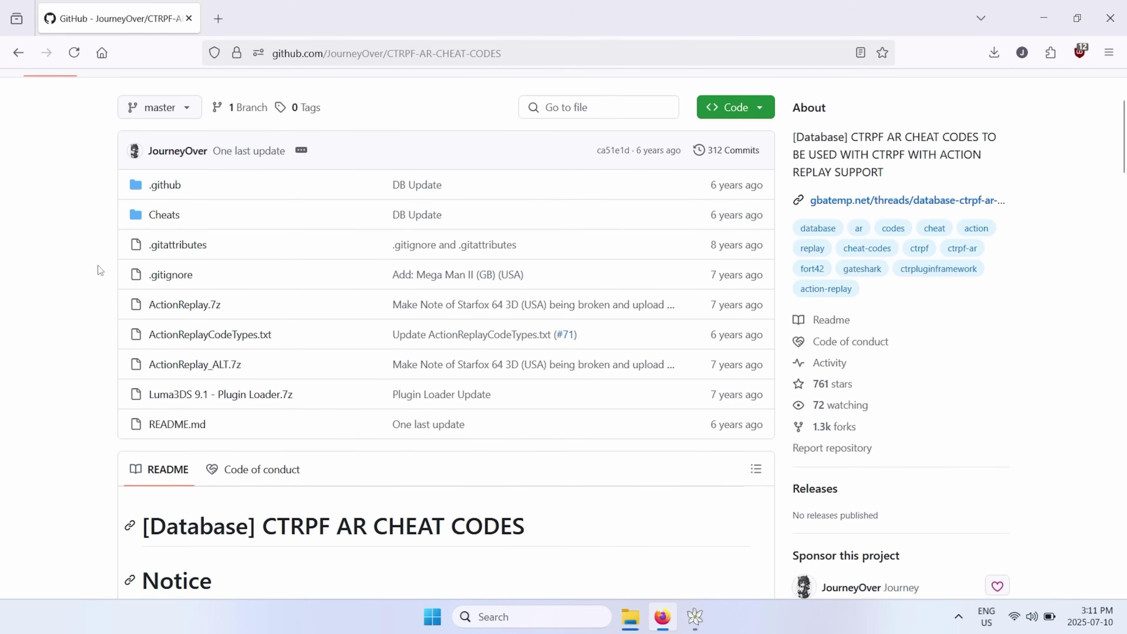
pyautogui.scroll(-3, 96, 265)
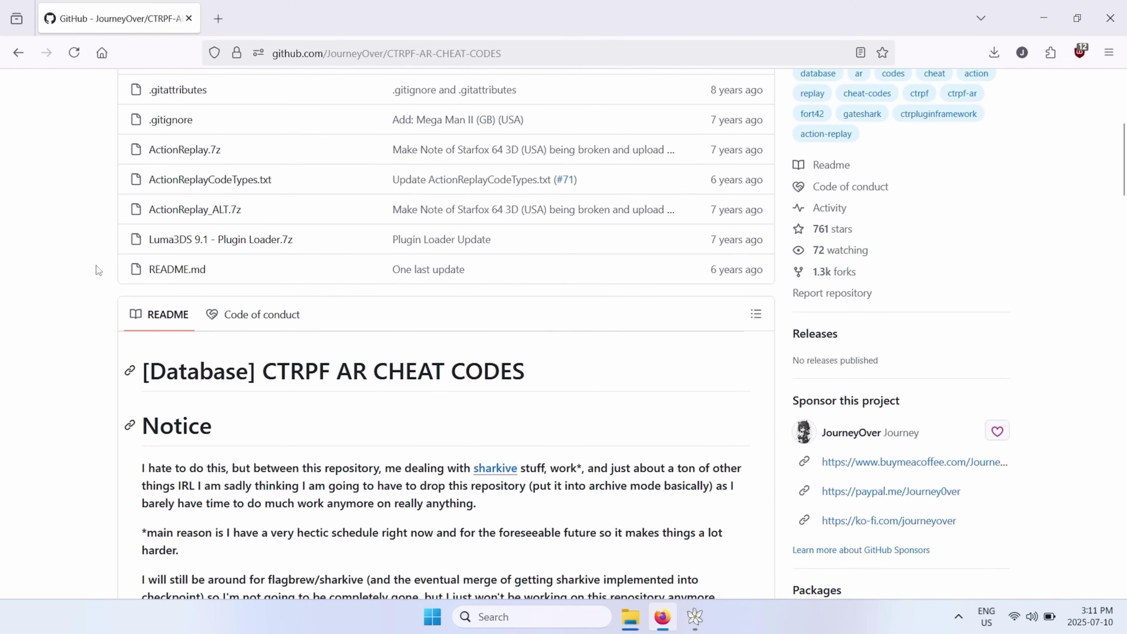
pyautogui.scroll(5, 96, 265)
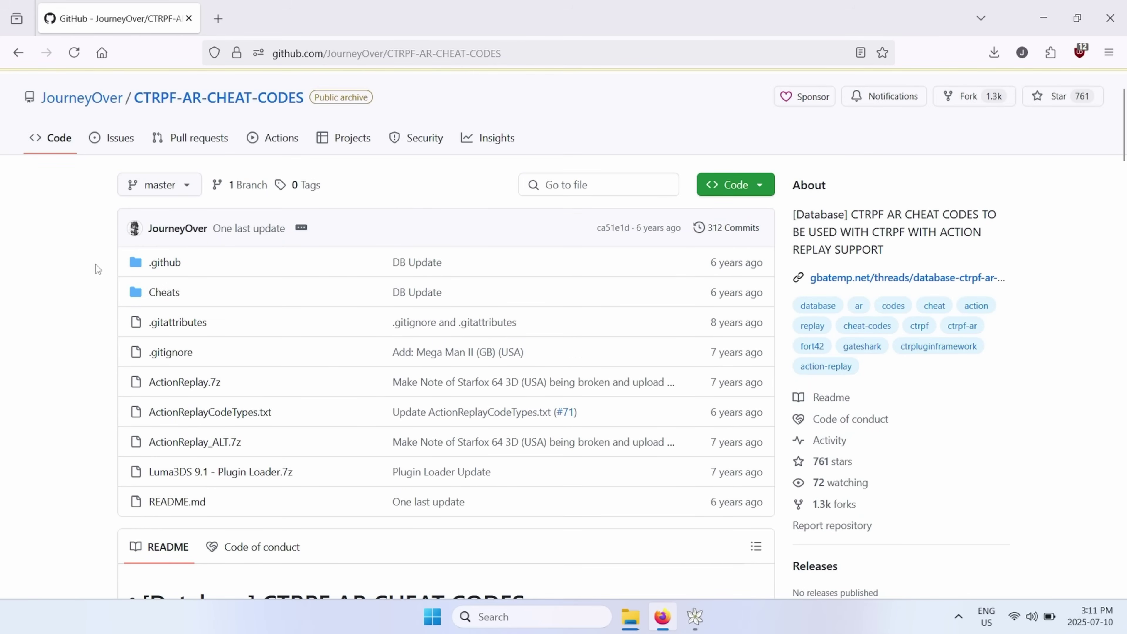
pyautogui.click(161, 292)
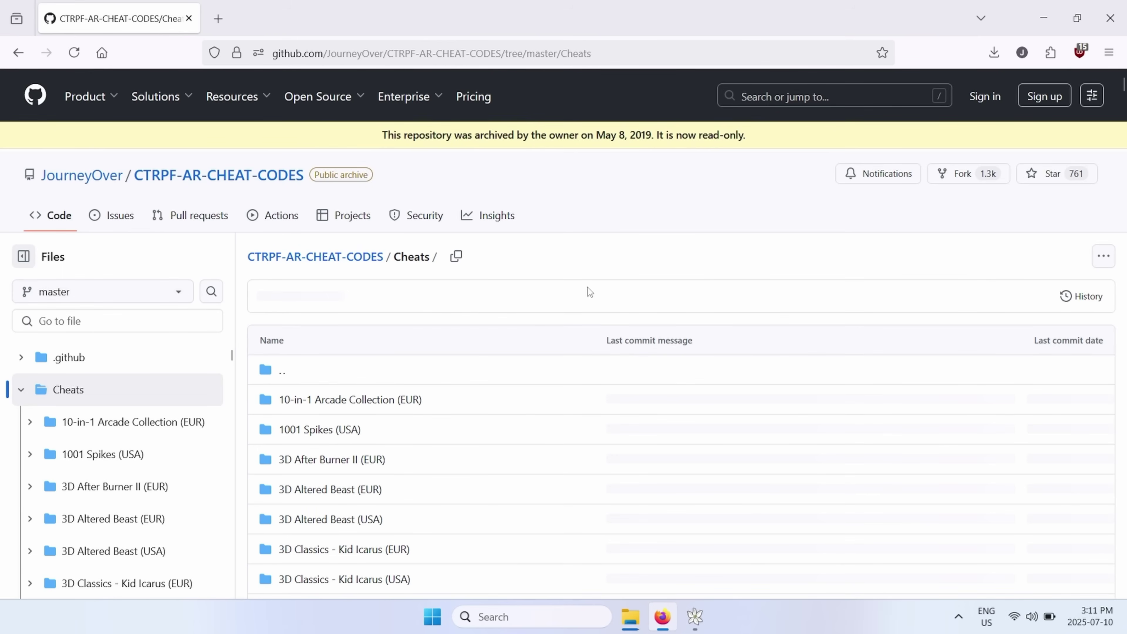
pyautogui.scroll(-7, 539, 380)
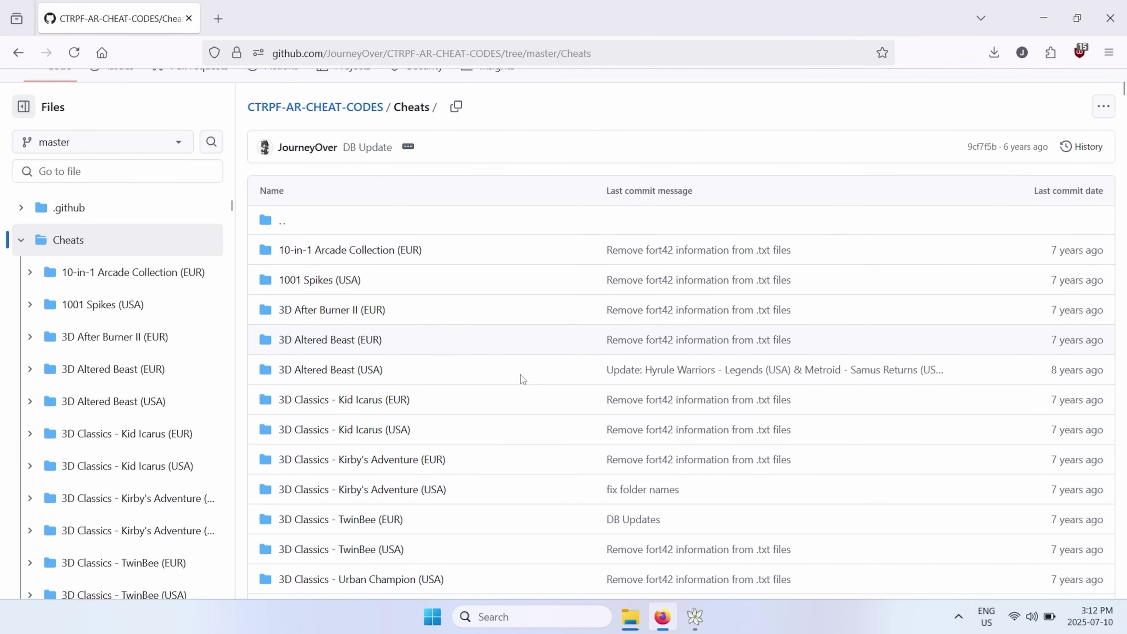
pyautogui.scroll(-20, 522, 373)
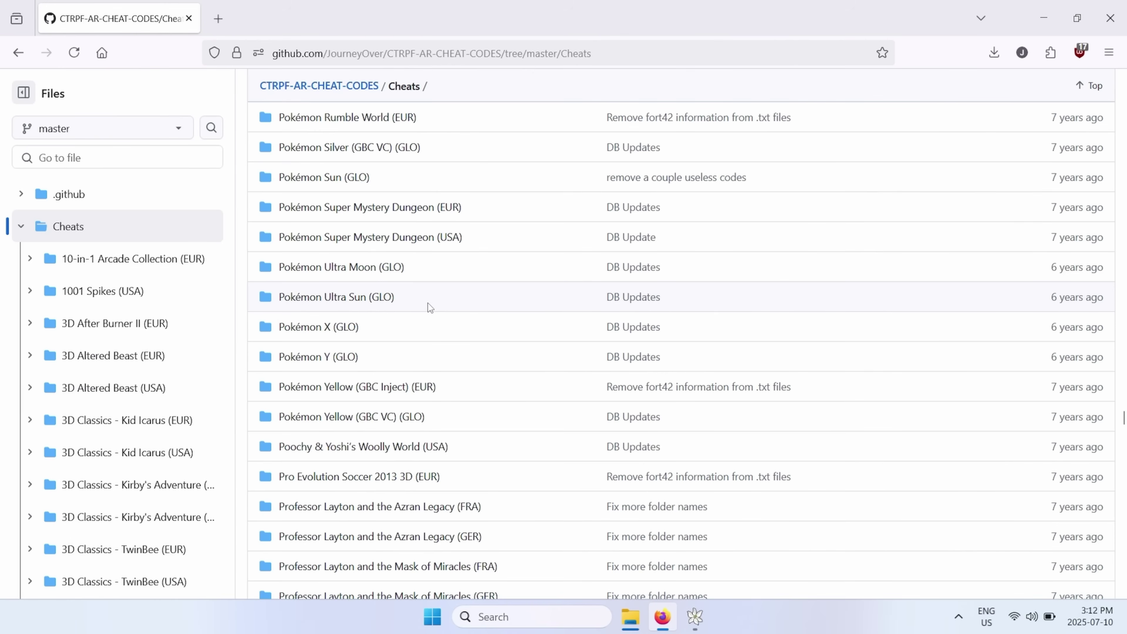
pyautogui.click(378, 305)
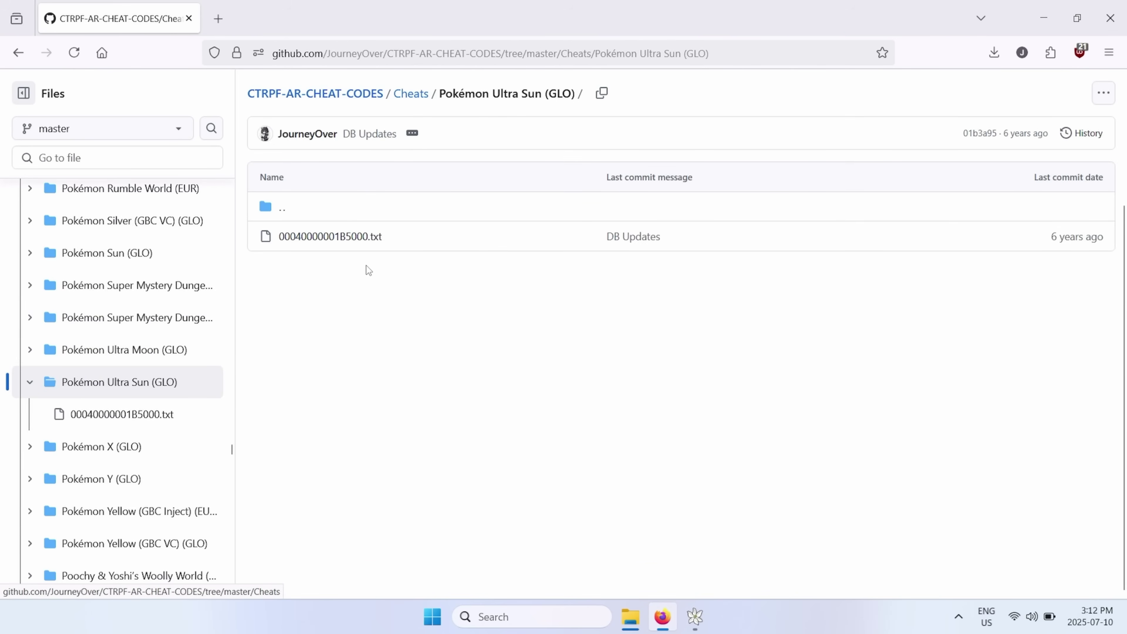
pyautogui.click(360, 240)
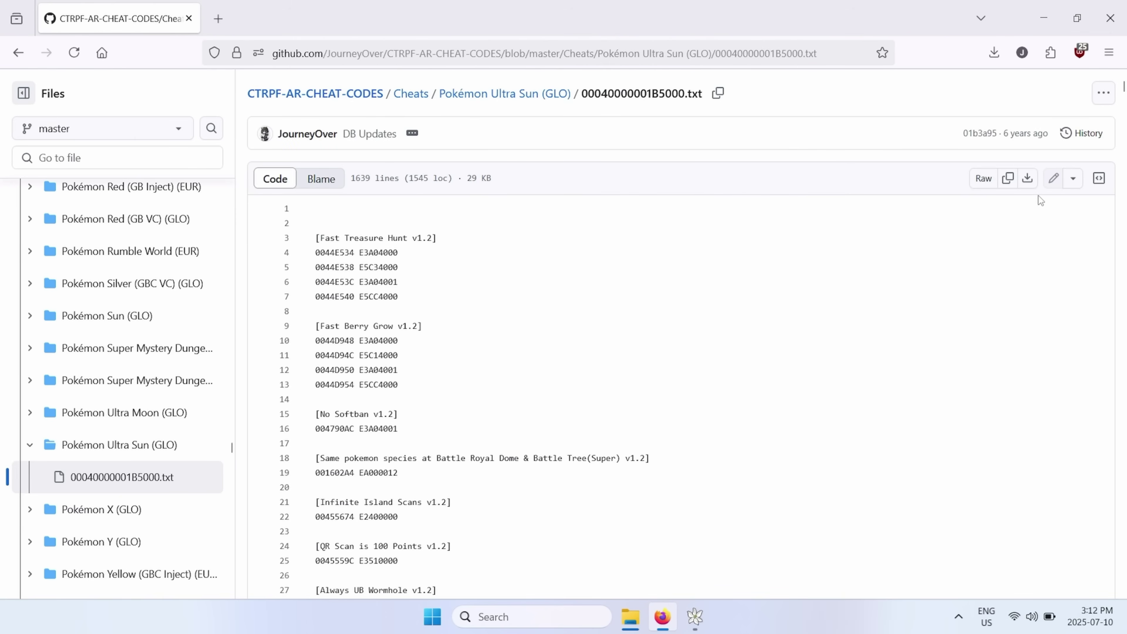
# - Download the raw cheat file, then find and select Pokémon Ultra Sun in Azahar's list
pyautogui.click(1029, 178)
pyautogui.hotkey('alt', 'Tab')
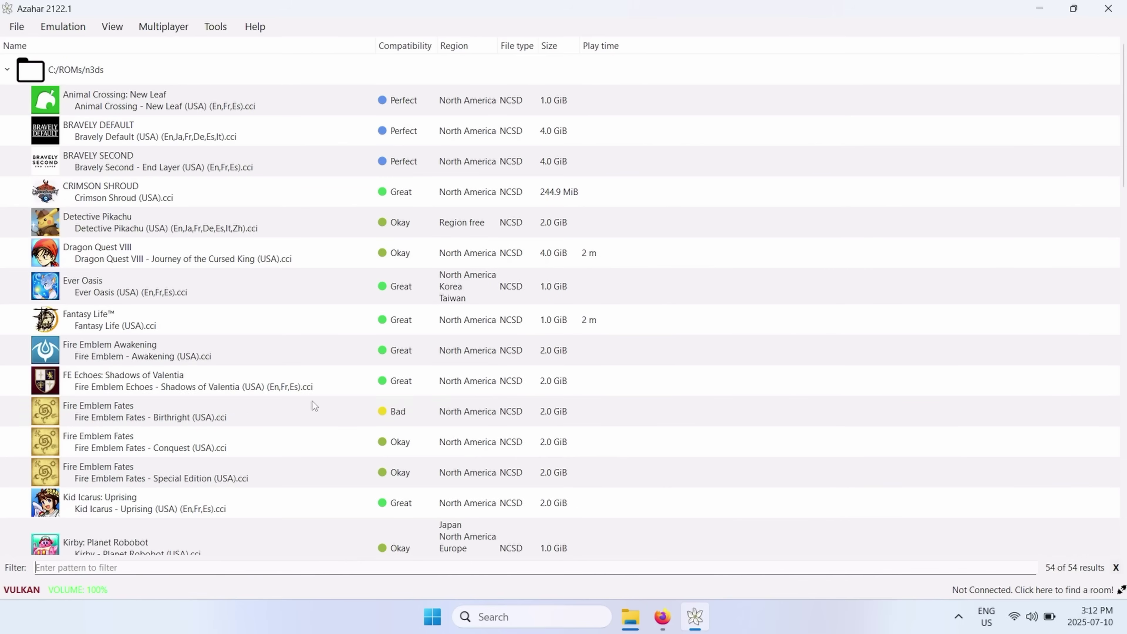
pyautogui.click(315, 366)
pyautogui.scroll(-5, 315, 365)
pyautogui.click(301, 359)
pyautogui.scroll(-2, 300, 361)
pyautogui.click(300, 360)
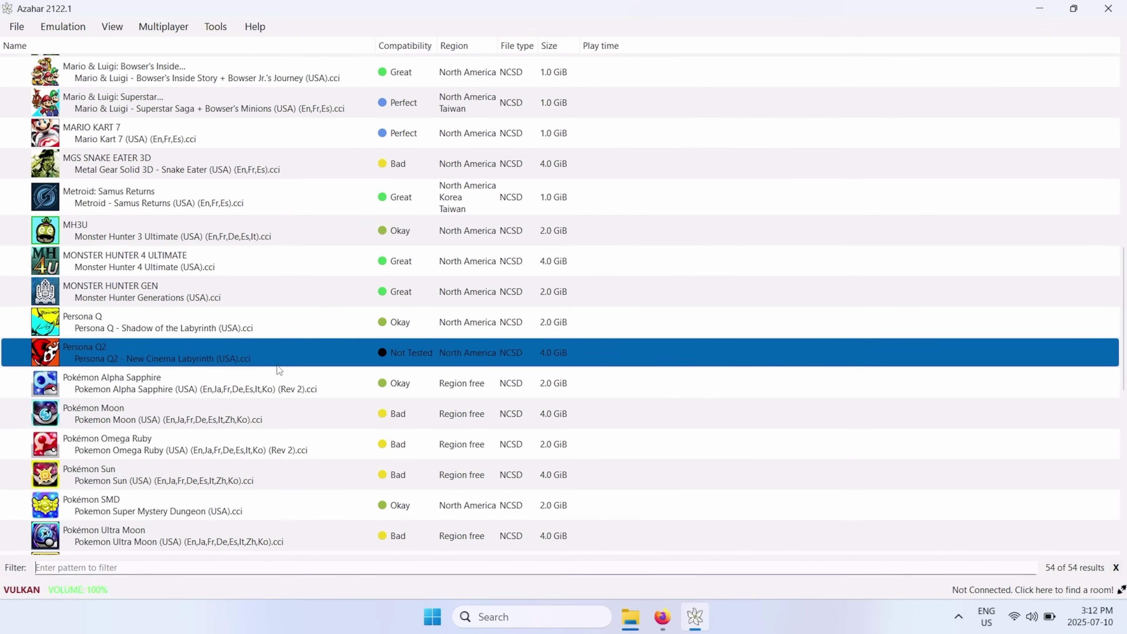
pyautogui.scroll(-1, 277, 368)
pyautogui.click(257, 370)
pyautogui.scroll(-1, 257, 370)
pyautogui.click(252, 383)
pyautogui.click(196, 410)
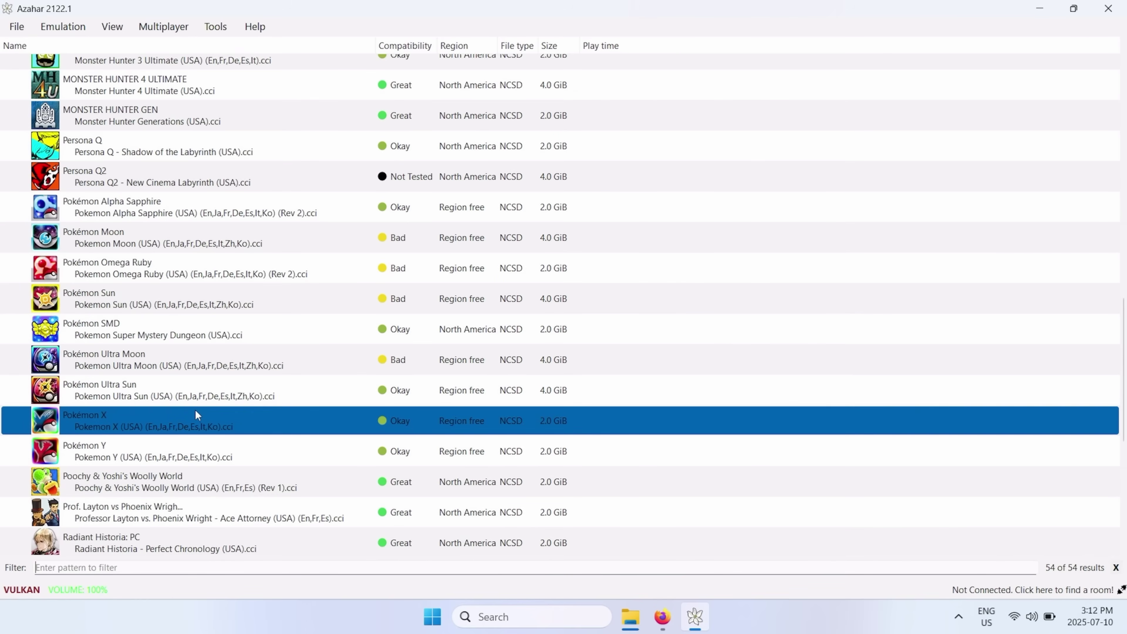
pyautogui.click(190, 393)
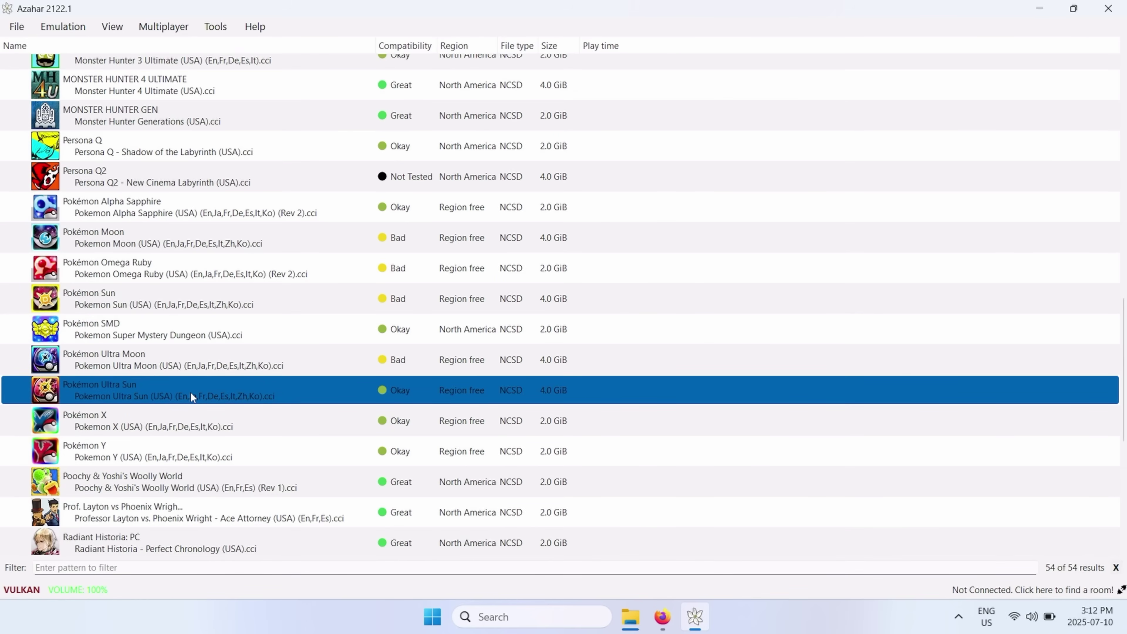
# - Open the Azahar data folder from the File menu
pyautogui.click(17, 26)
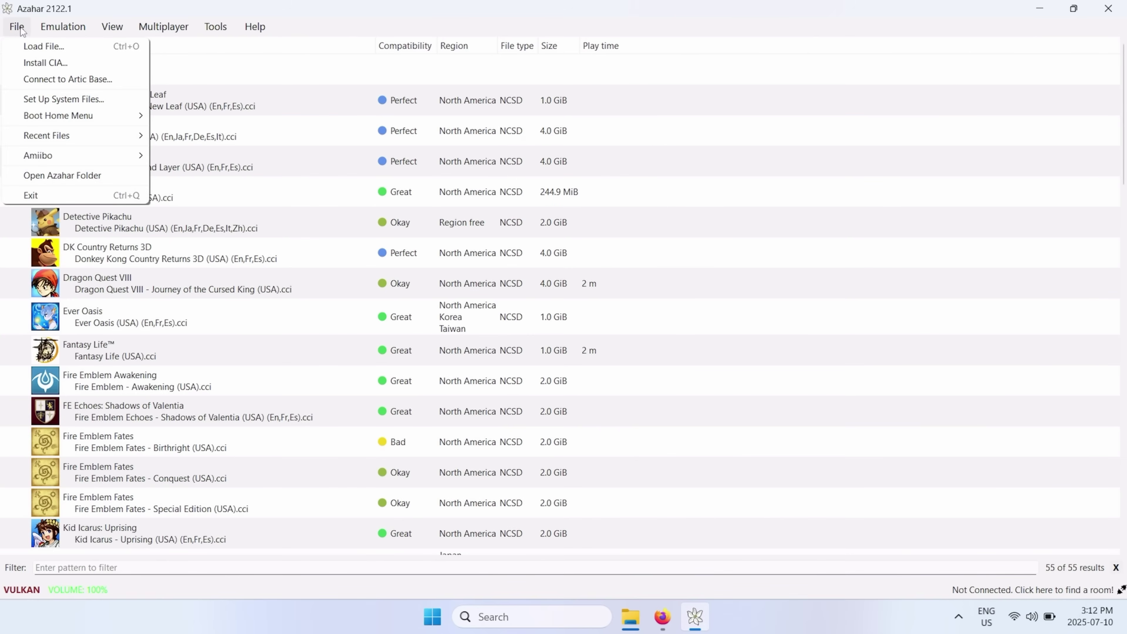
pyautogui.click(91, 180)
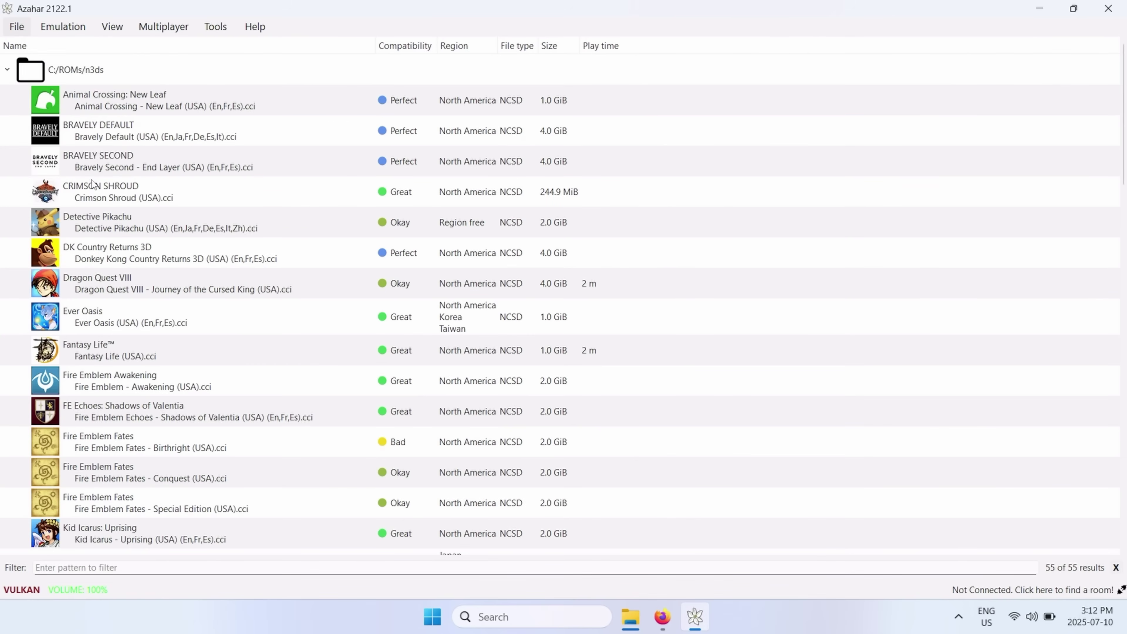
pyautogui.click(95, 180)
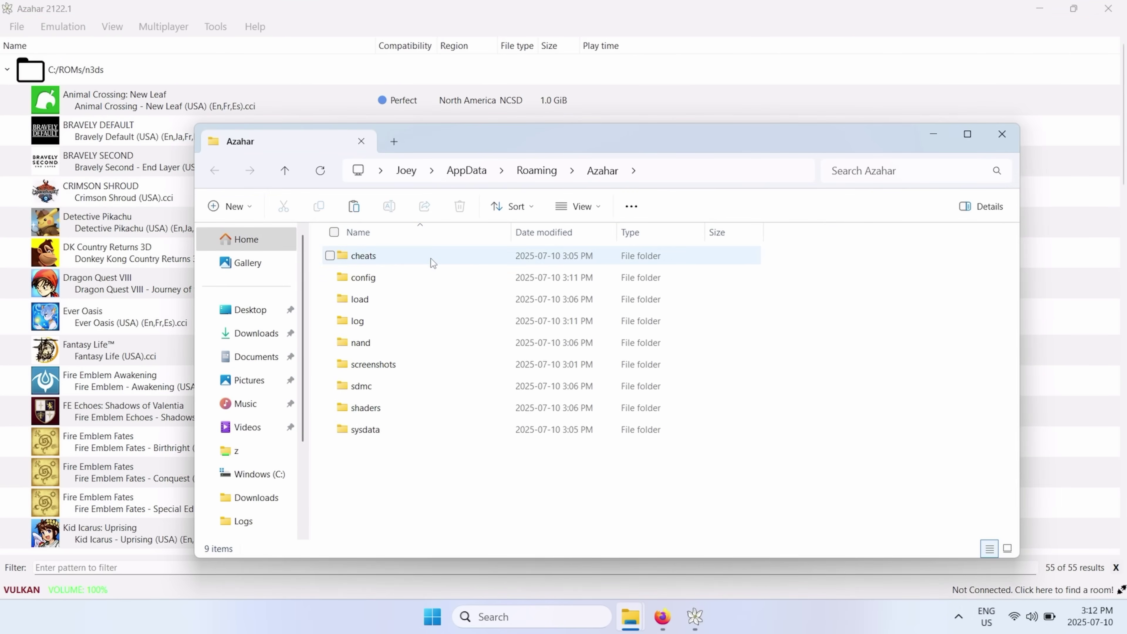
pyautogui.doubleClick(431, 259)
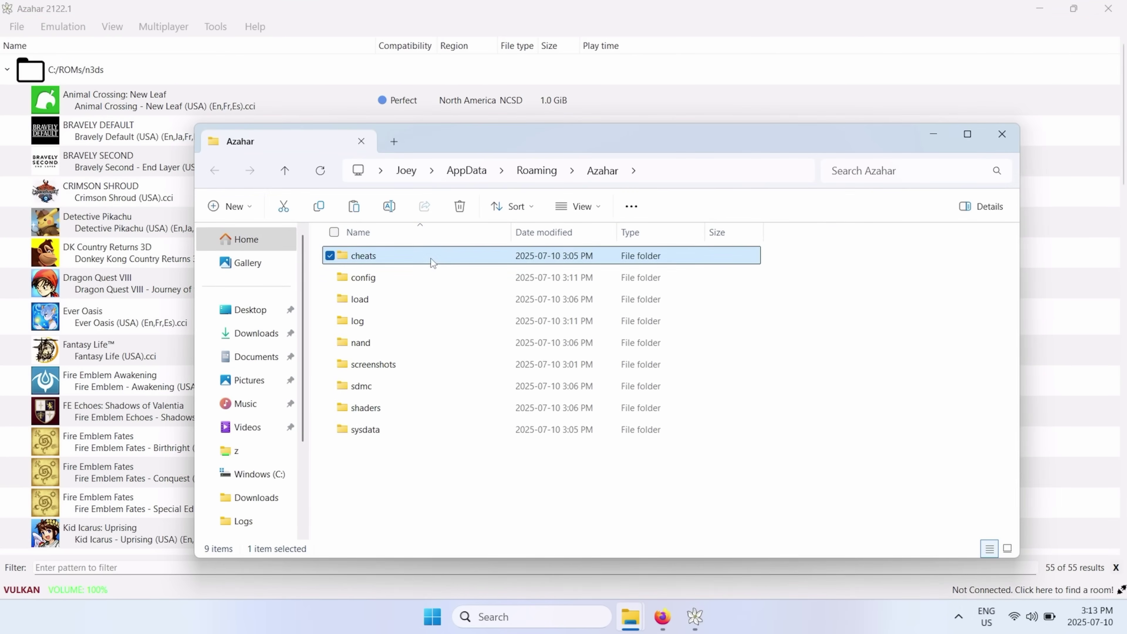
pyautogui.hotkey('ctrl', 'v')
pyautogui.click(446, 314)
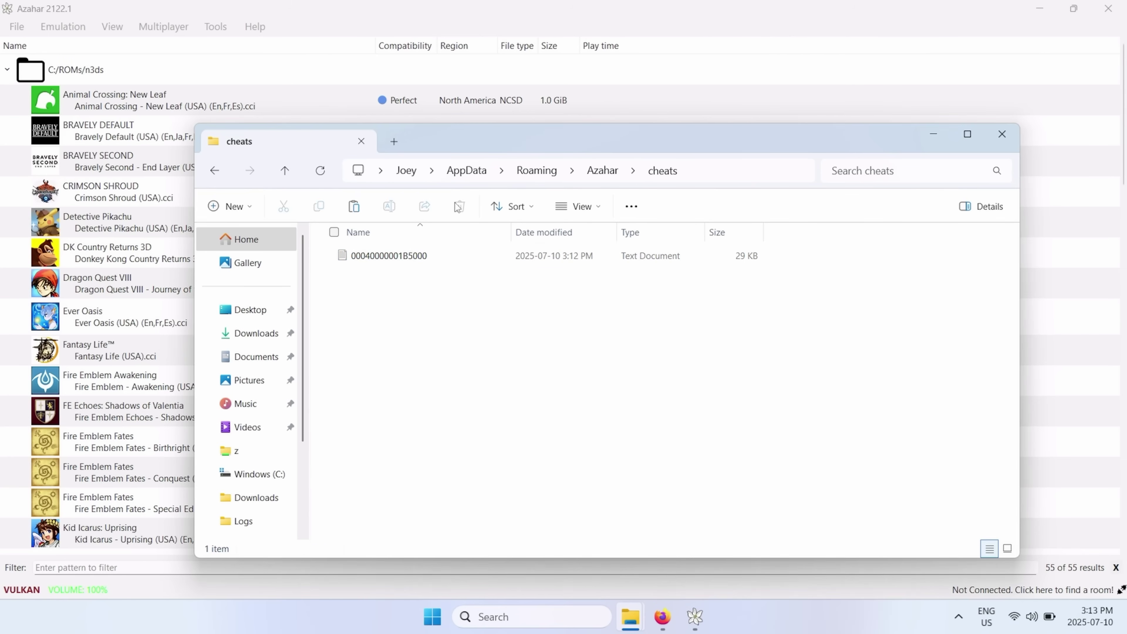
pyautogui.scroll(-10, 170, 395)
pyautogui.moveTo(171, 395); pyautogui.dragTo(157, 193)
# - Open Pokémon Ultra Sun's properties and view its Cheats list
pyautogui.rightClick(157, 193)
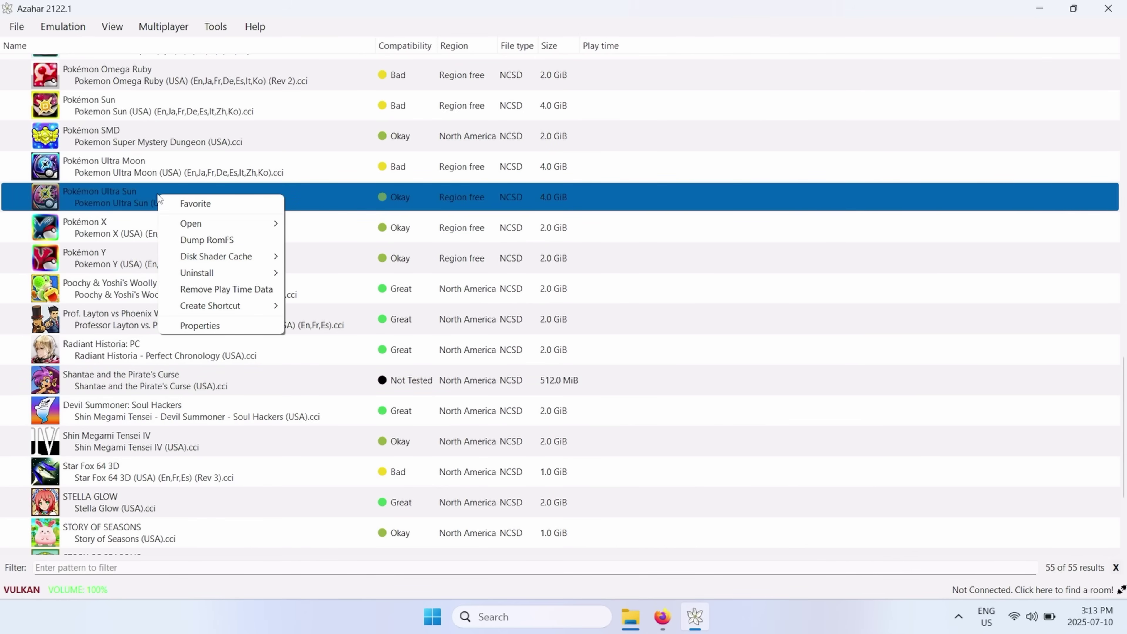
pyautogui.click(230, 325)
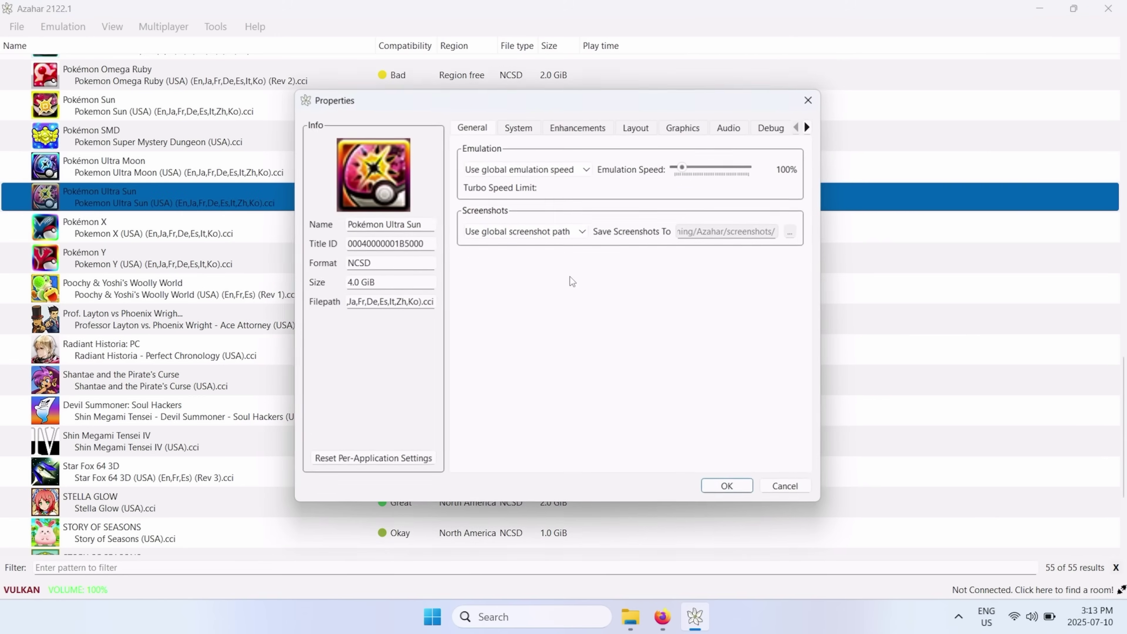
pyautogui.click(808, 127)
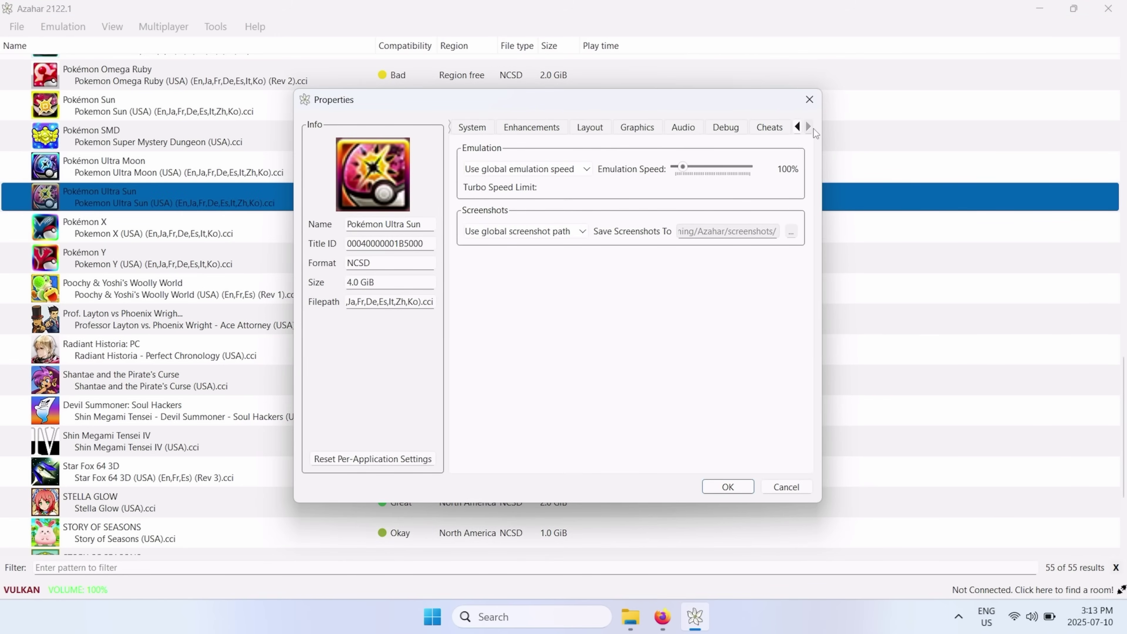
pyautogui.click(773, 129)
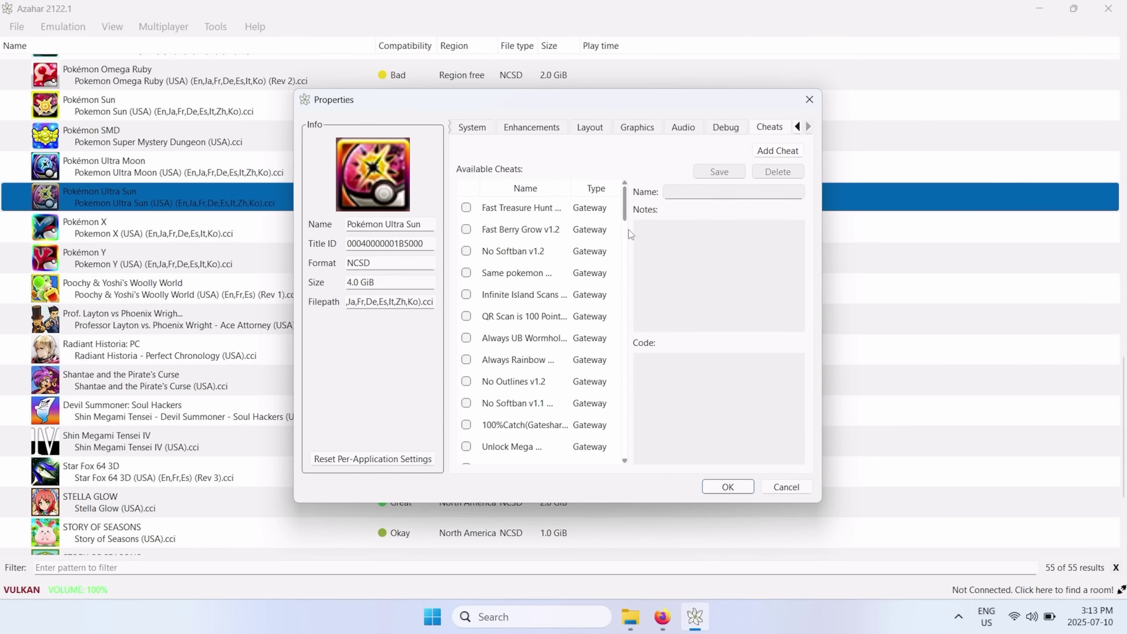
pyautogui.hotkey('ctrl', 'Tab')
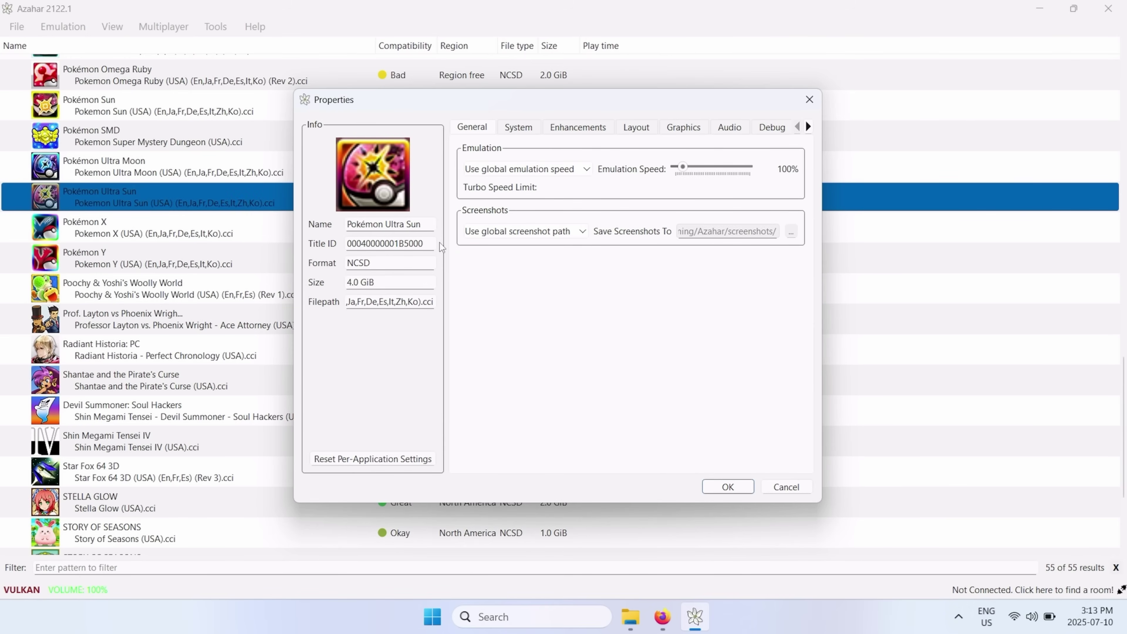
pyautogui.moveTo(426, 246); pyautogui.dragTo(343, 241)
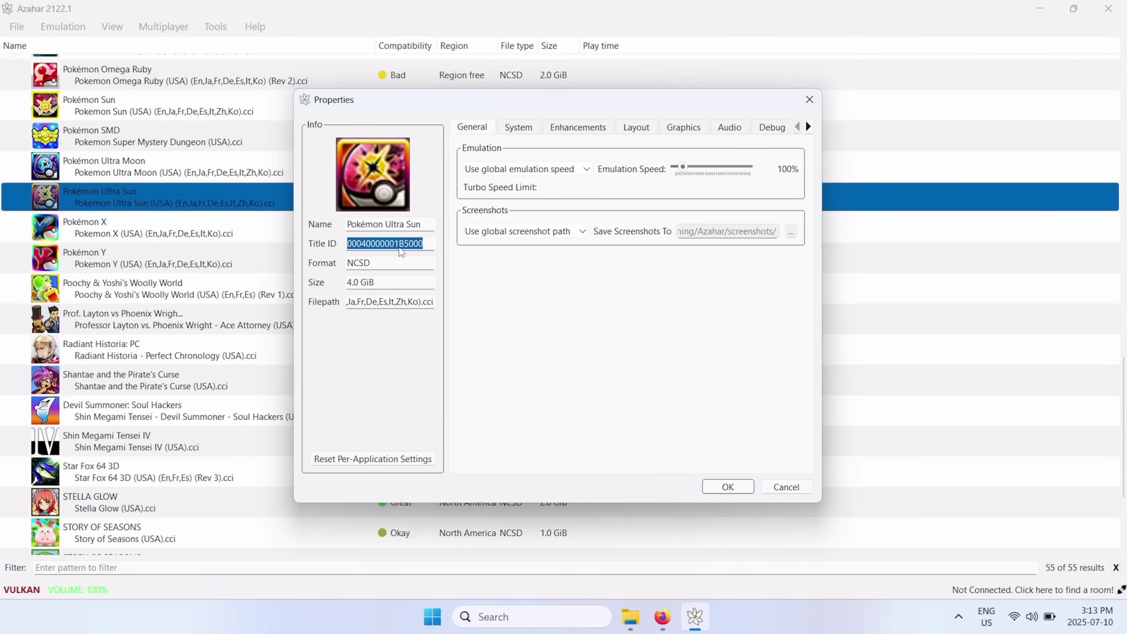
pyautogui.moveTo(630, 627)
pyautogui.click(686, 561)
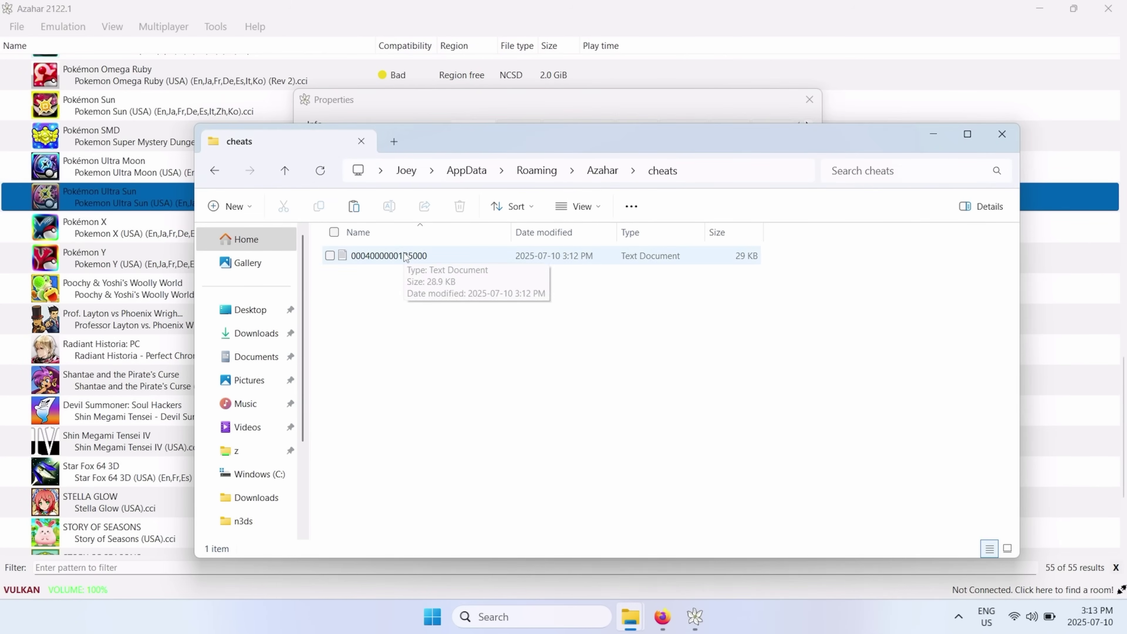
pyautogui.click(942, 137)
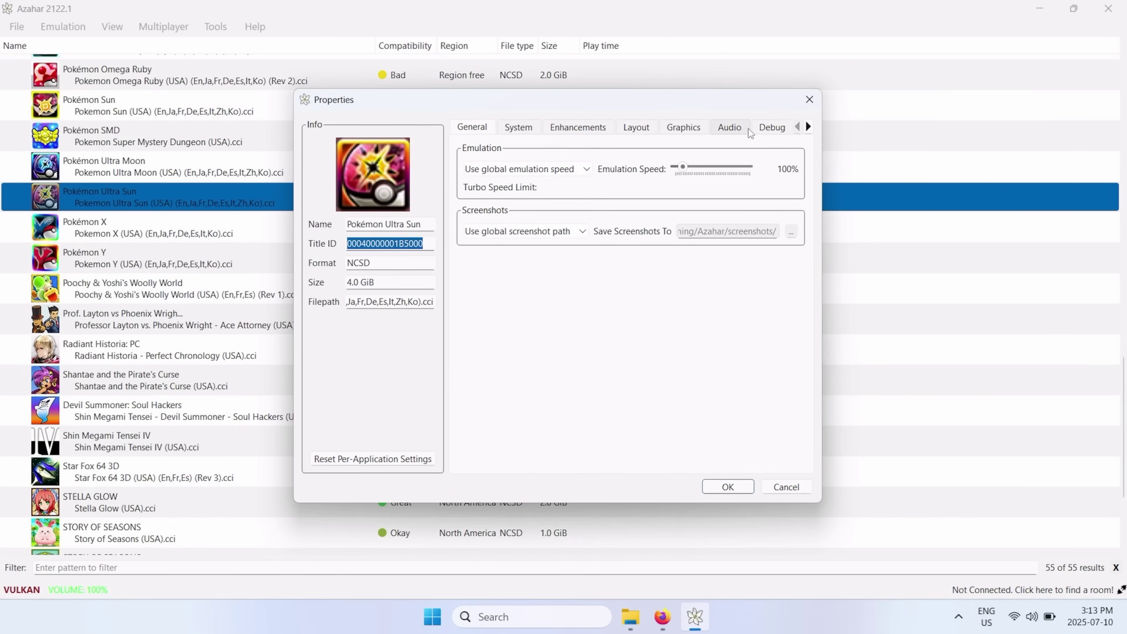
# - Show the running game's Cheats list via Emulation > Configure Current Application
pyautogui.click(84, 26)
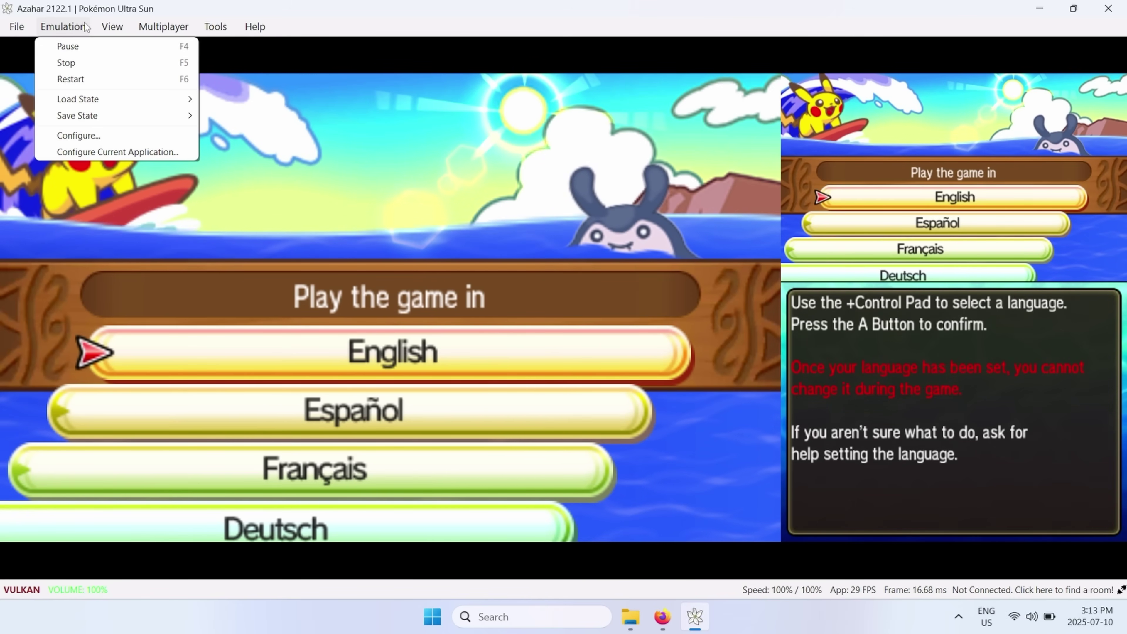
pyautogui.click(98, 150)
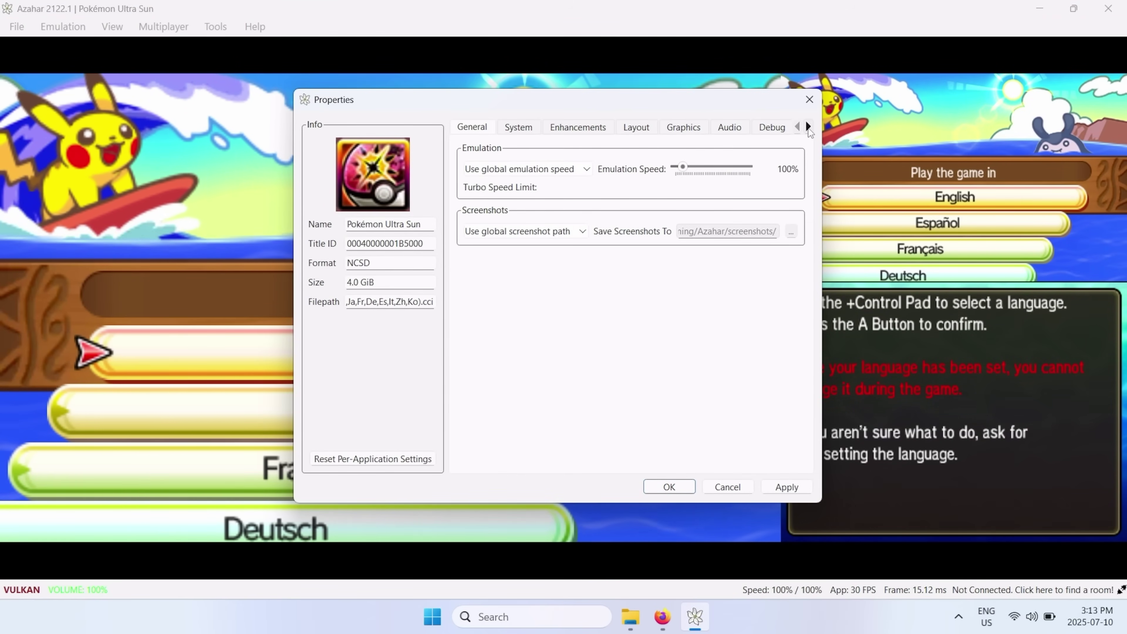
pyautogui.click(808, 127)
pyautogui.click(775, 128)
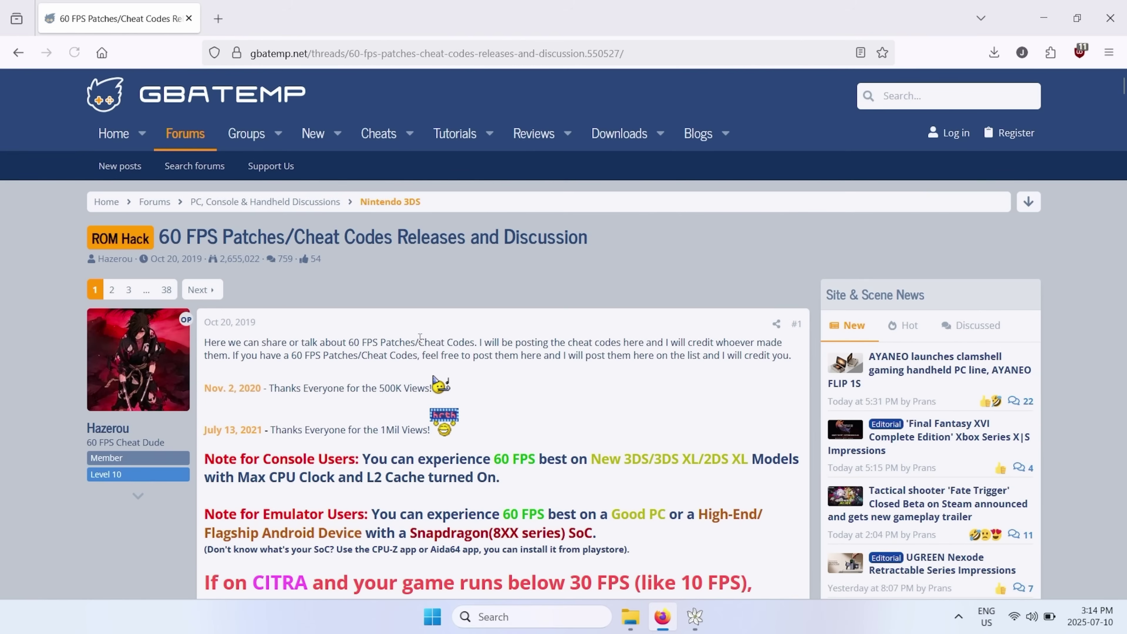
# - Scroll down the GBAtemp thread to the Pokémon Ultra Sun 60 FPS code box
pyautogui.scroll(-5, 461, 307)
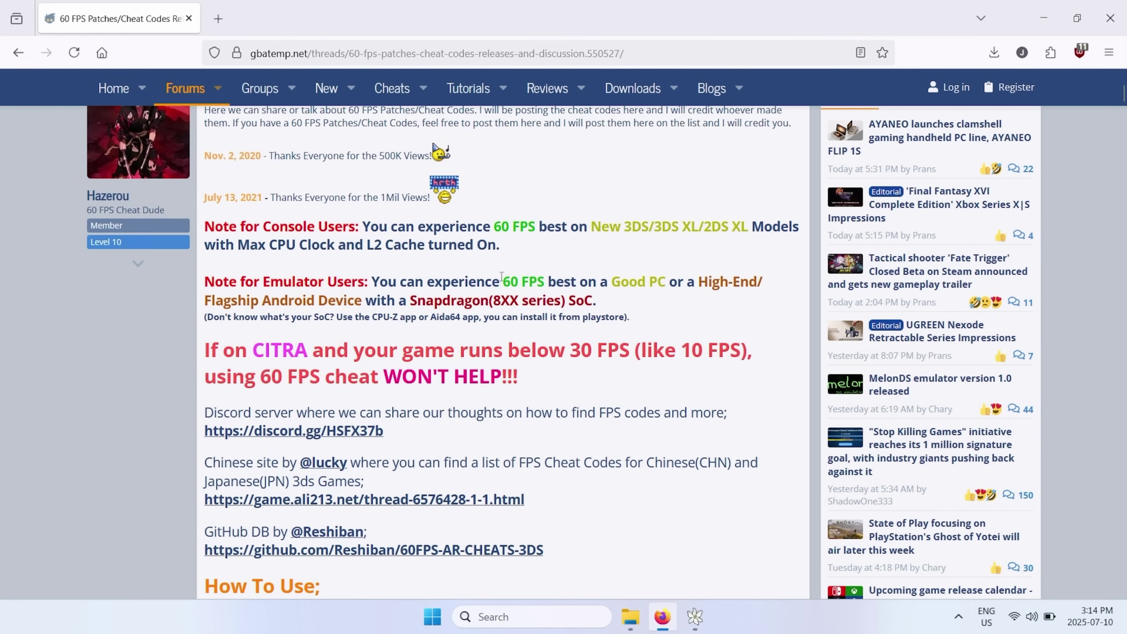
pyautogui.scroll(-2, 502, 276)
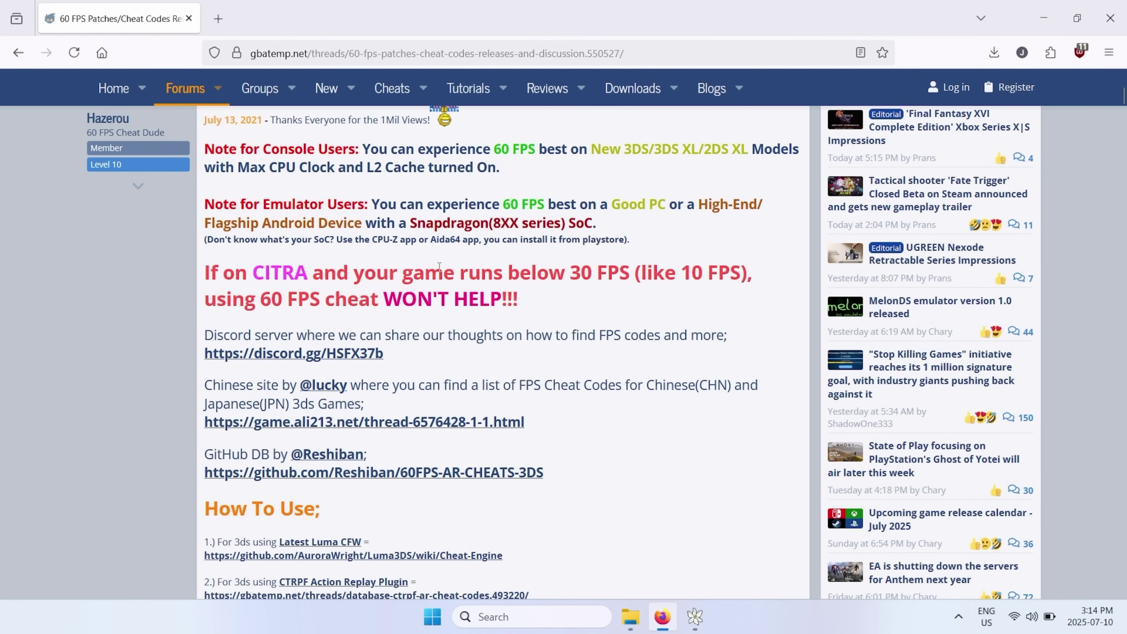
pyautogui.scroll(-7, 439, 267)
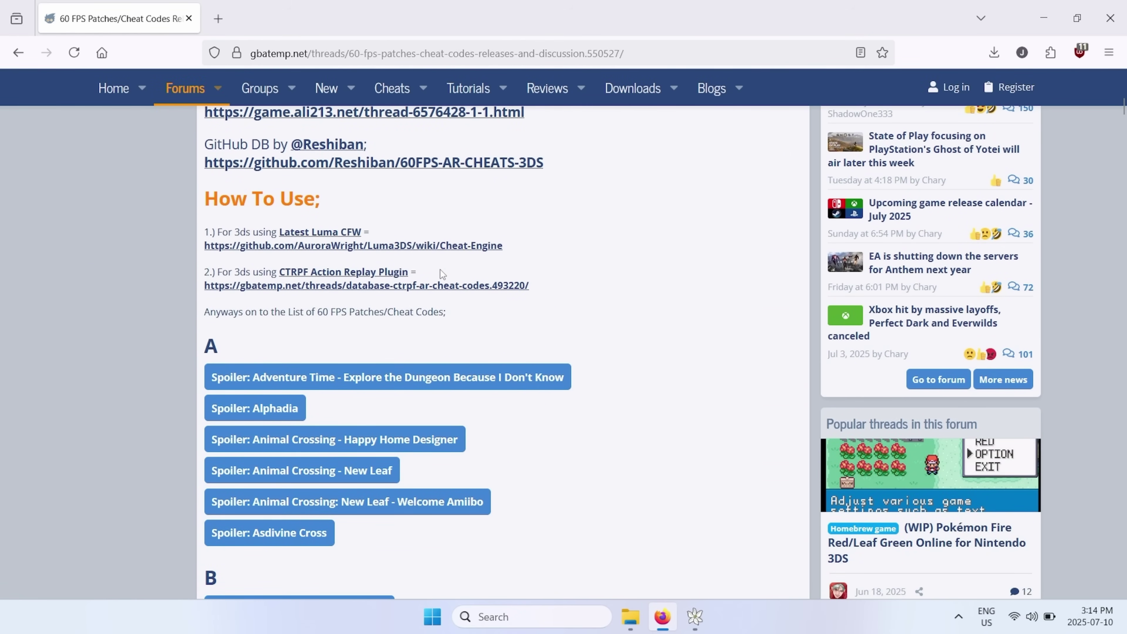
pyautogui.scroll(-12, 590, 293)
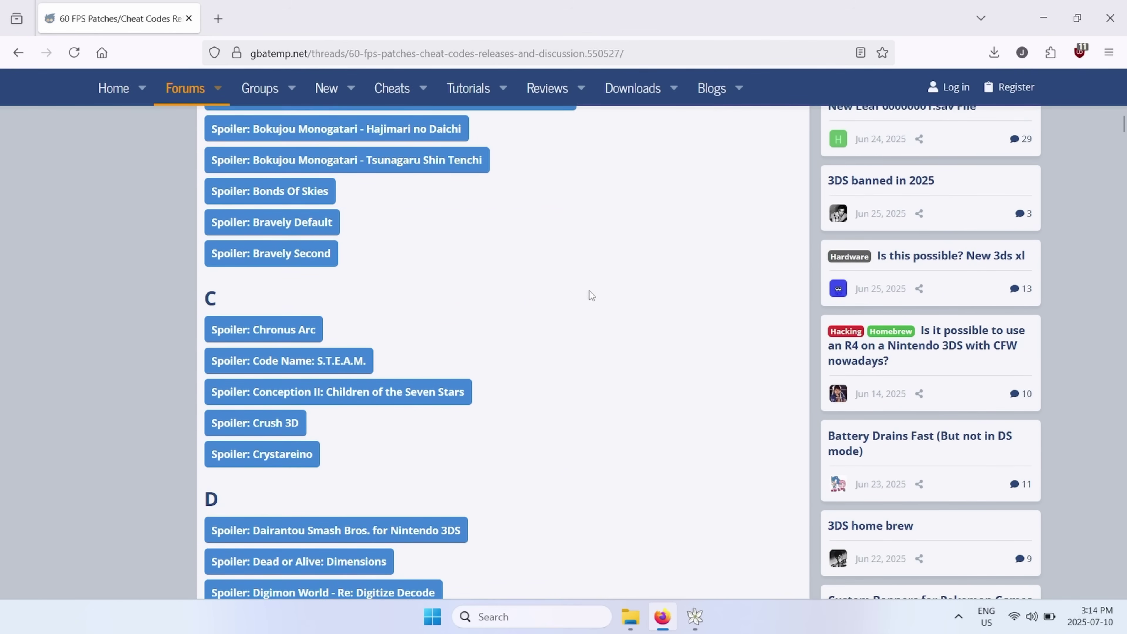
pyautogui.scroll(-20, 592, 296)
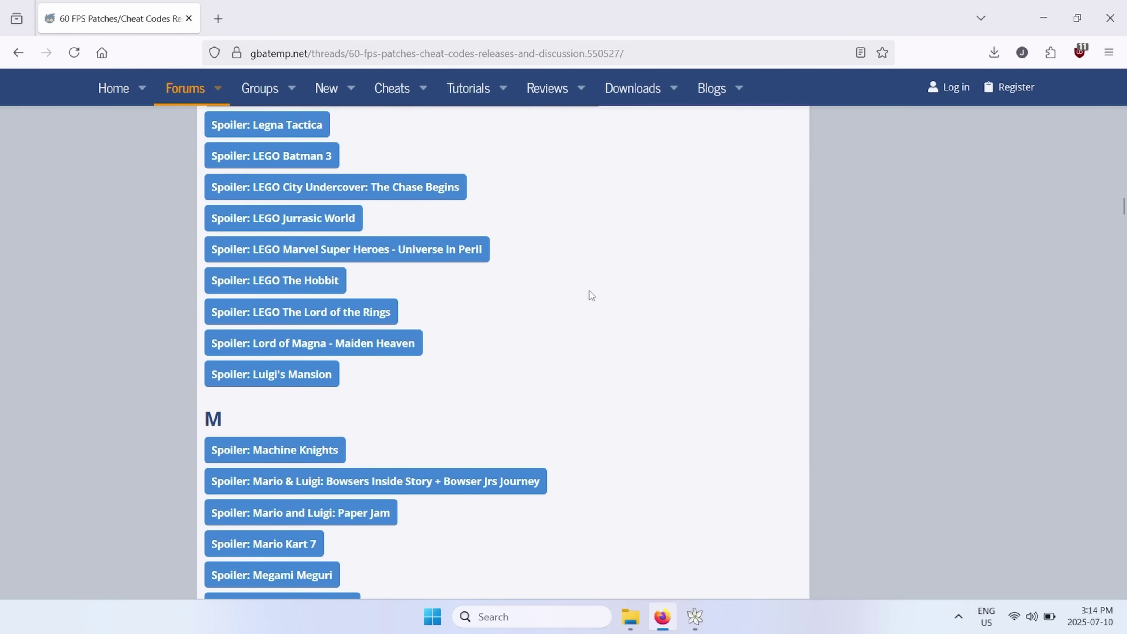
pyautogui.scroll(-20, 592, 295)
pyautogui.scroll(5, 592, 295)
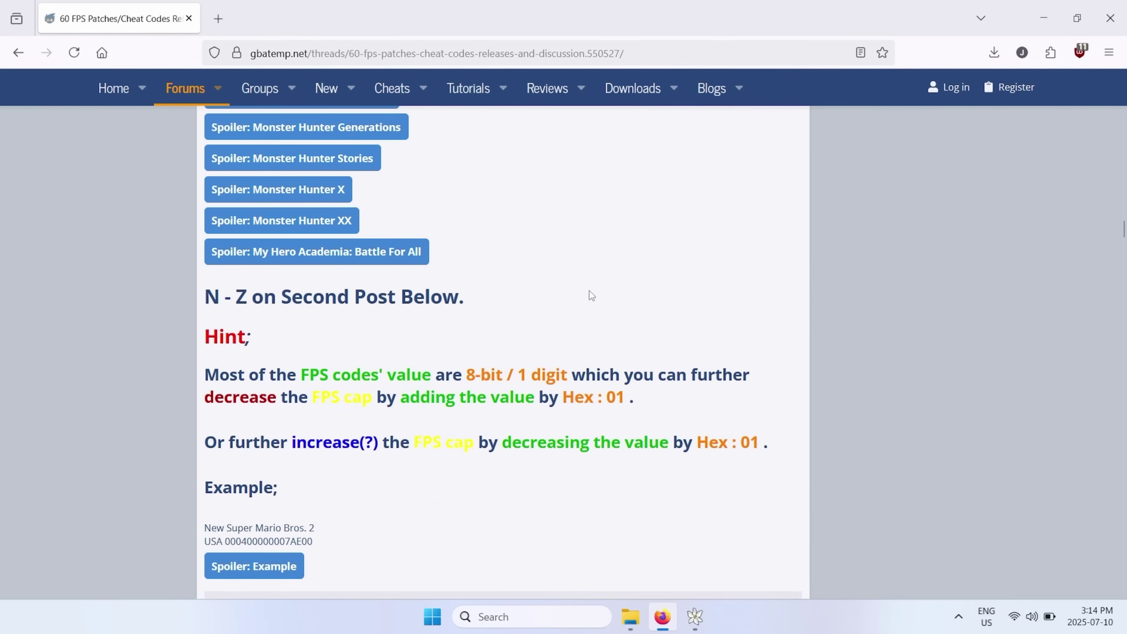
pyautogui.scroll(-15, 542, 294)
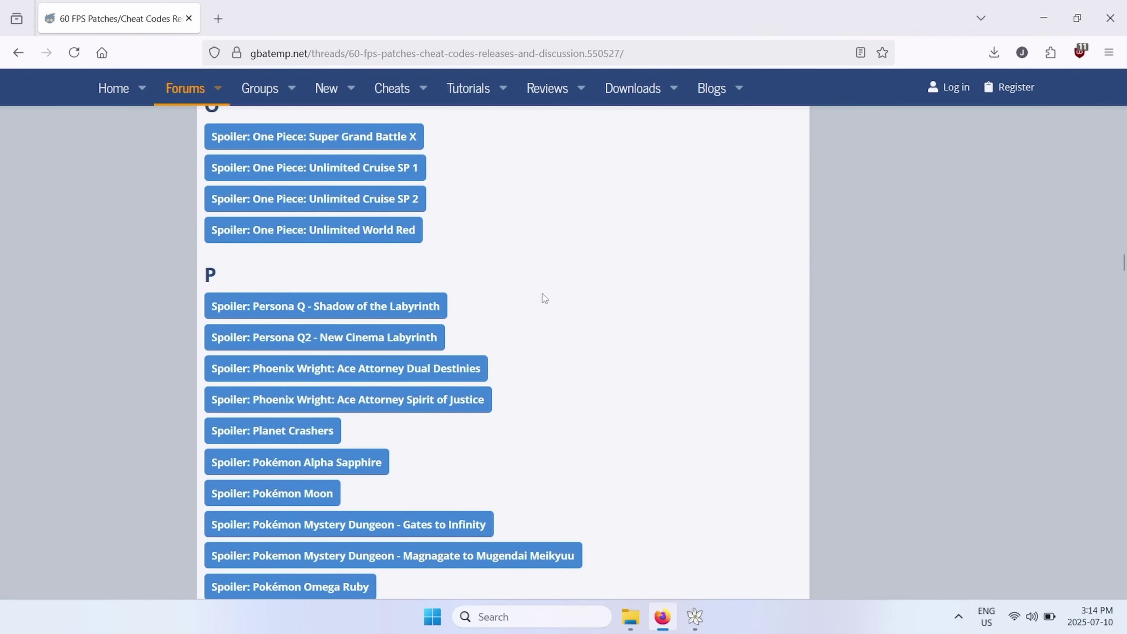
pyautogui.scroll(-9, 544, 298)
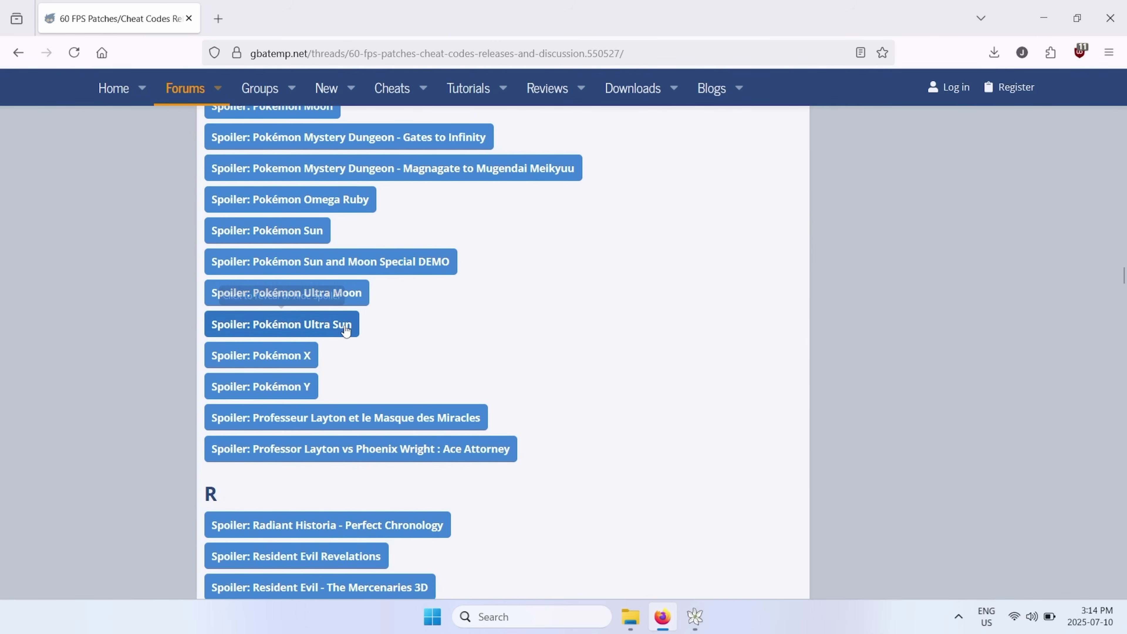
# - Expand and read the 60 FPS codes for versions 1.0 and 1.2, then return to Azahar's game list
pyautogui.click(346, 330)
pyautogui.scroll(-3, 482, 316)
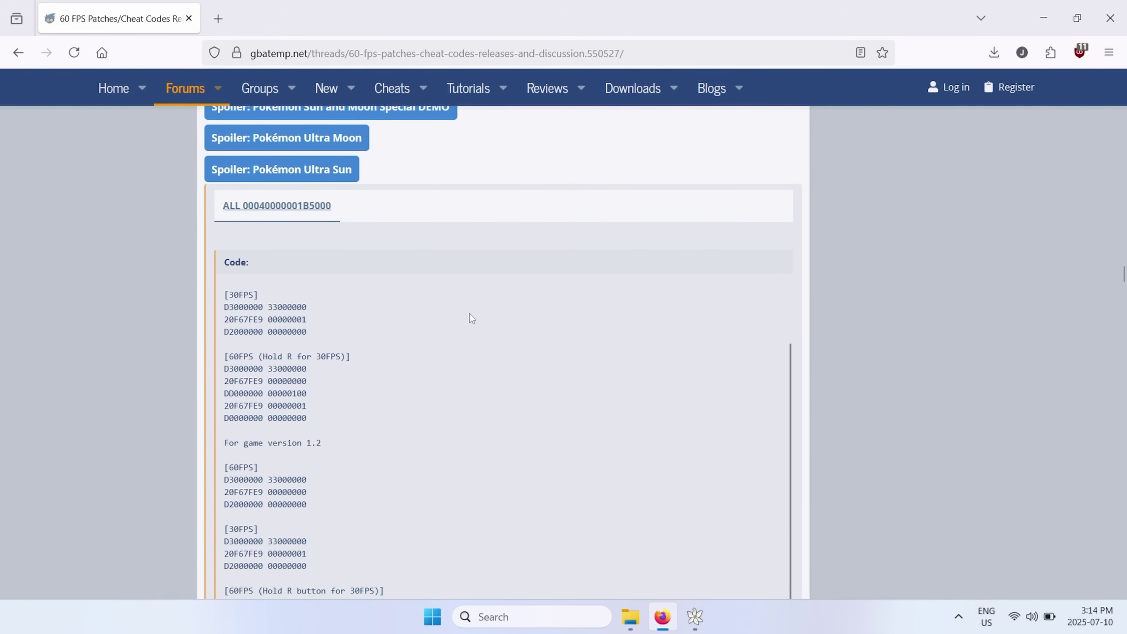
pyautogui.scroll(3, 470, 314)
pyautogui.scroll(-2, 628, 206)
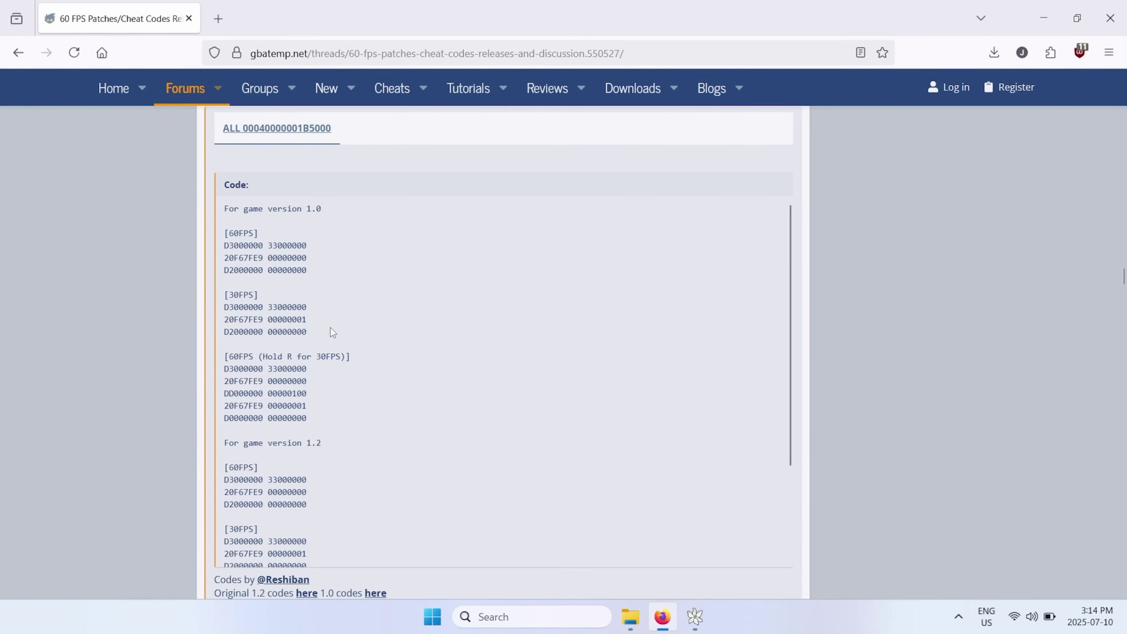
pyautogui.scroll(-2, 297, 320)
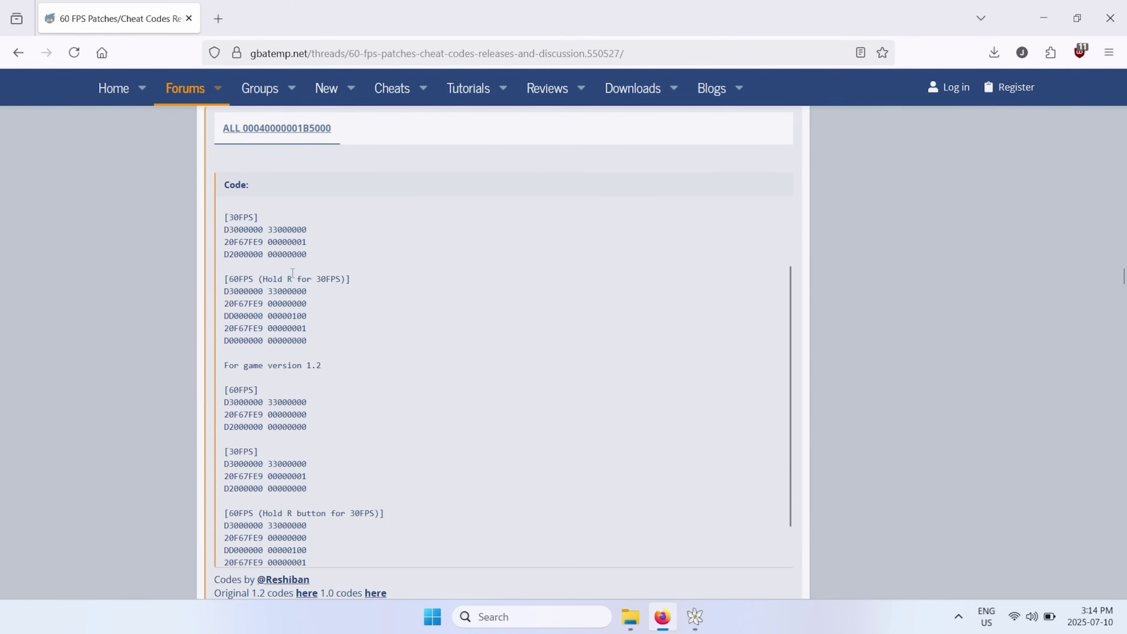
pyautogui.scroll(-1, 289, 471)
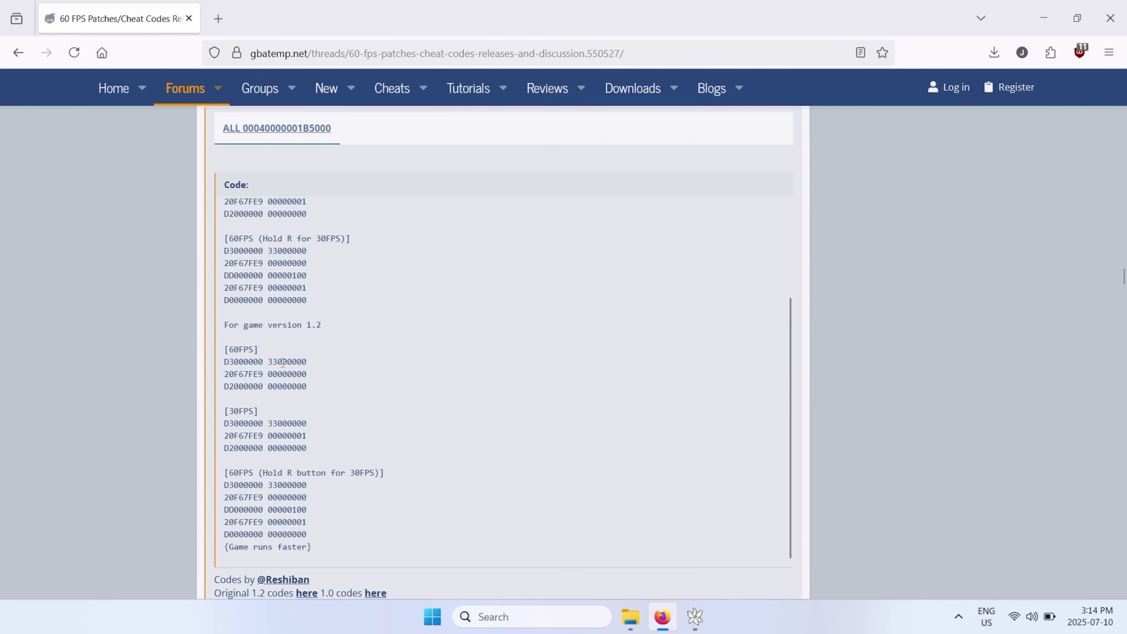
pyautogui.click(695, 617)
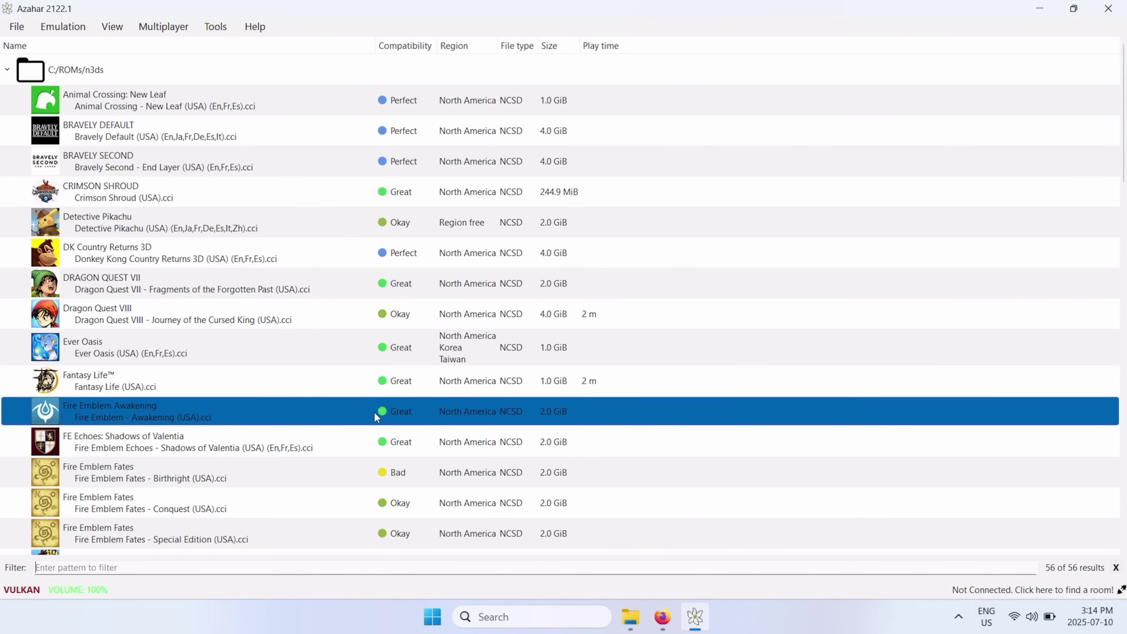
pyautogui.scroll(-10, 235, 311)
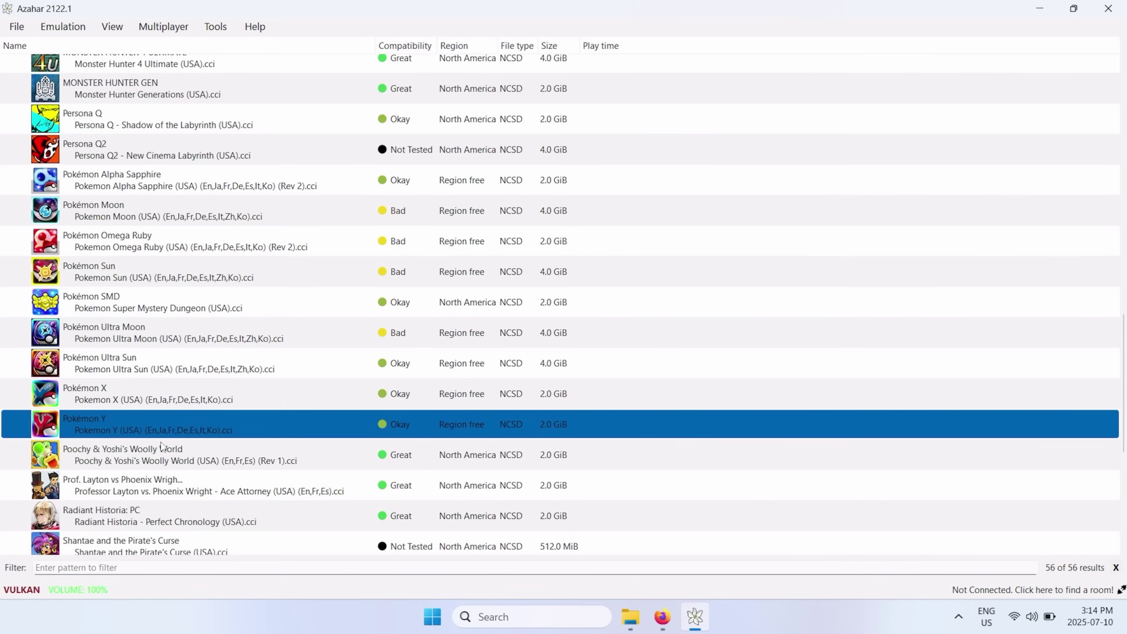
# - In Pokémon Ultra Sun's Properties, open Cheats and start a new cheat named 60FPS
pyautogui.rightClick(147, 360)
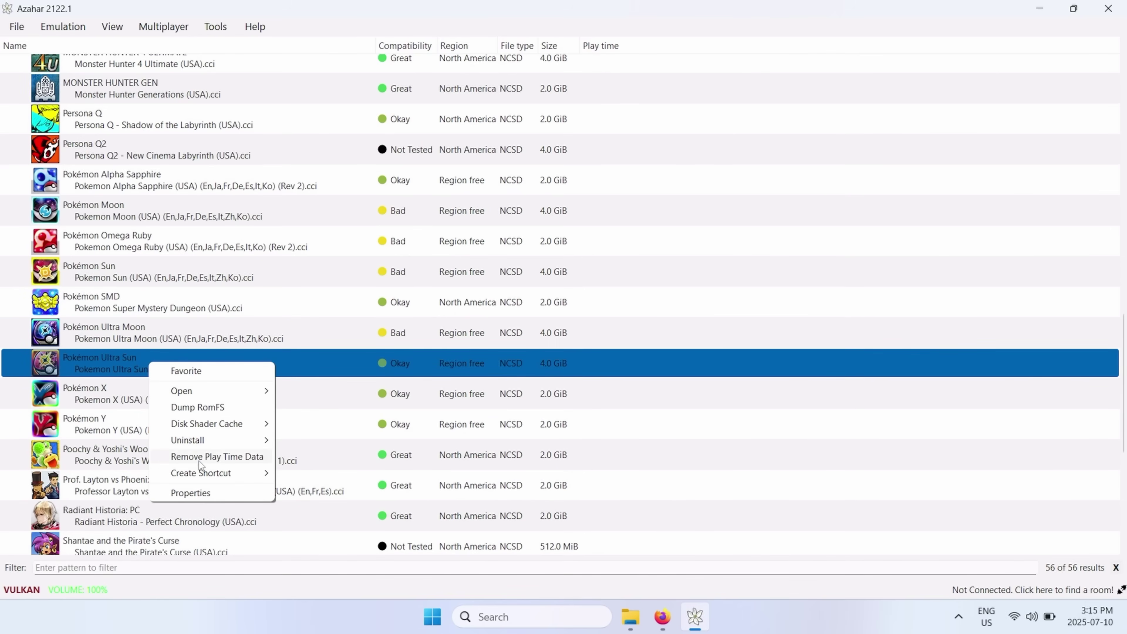
pyautogui.click(204, 493)
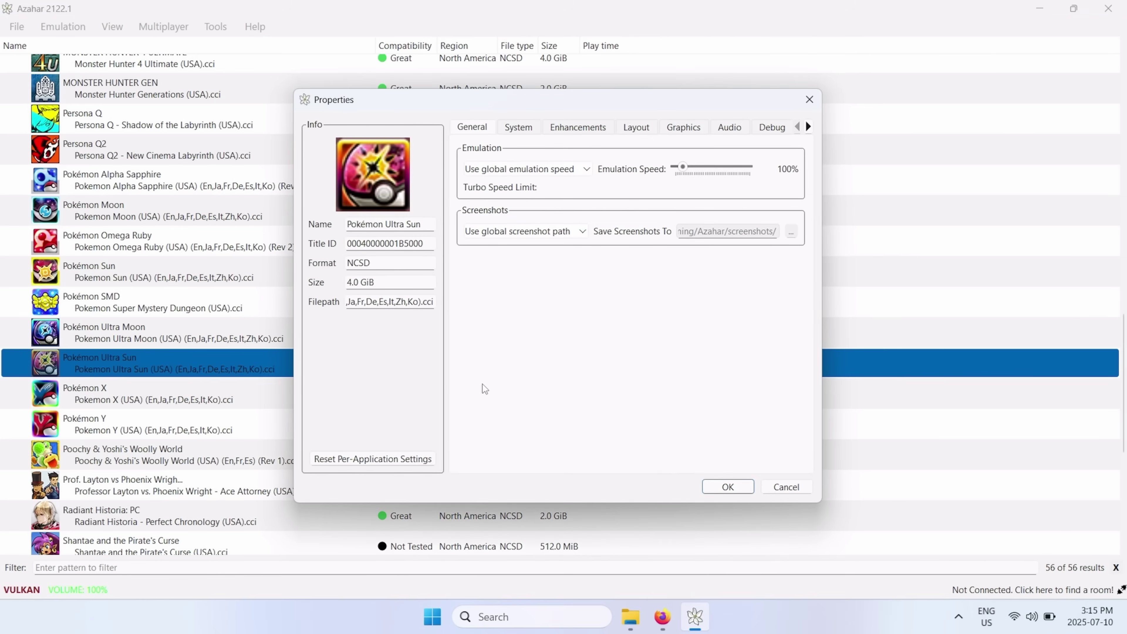
pyautogui.click(808, 127)
pyautogui.click(783, 130)
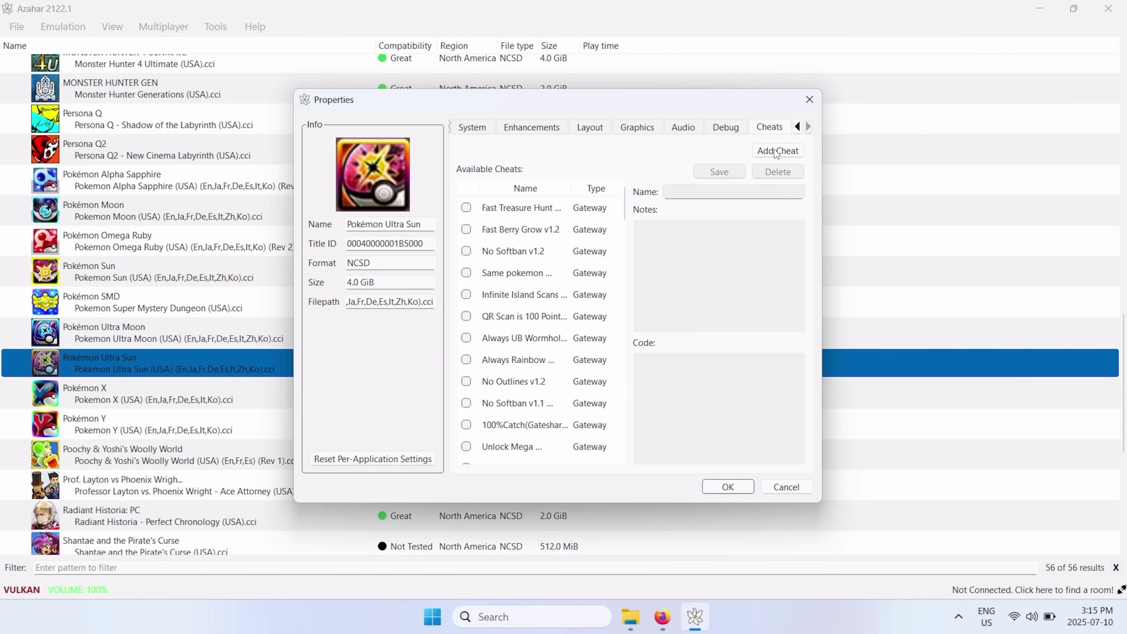
pyautogui.click(777, 152)
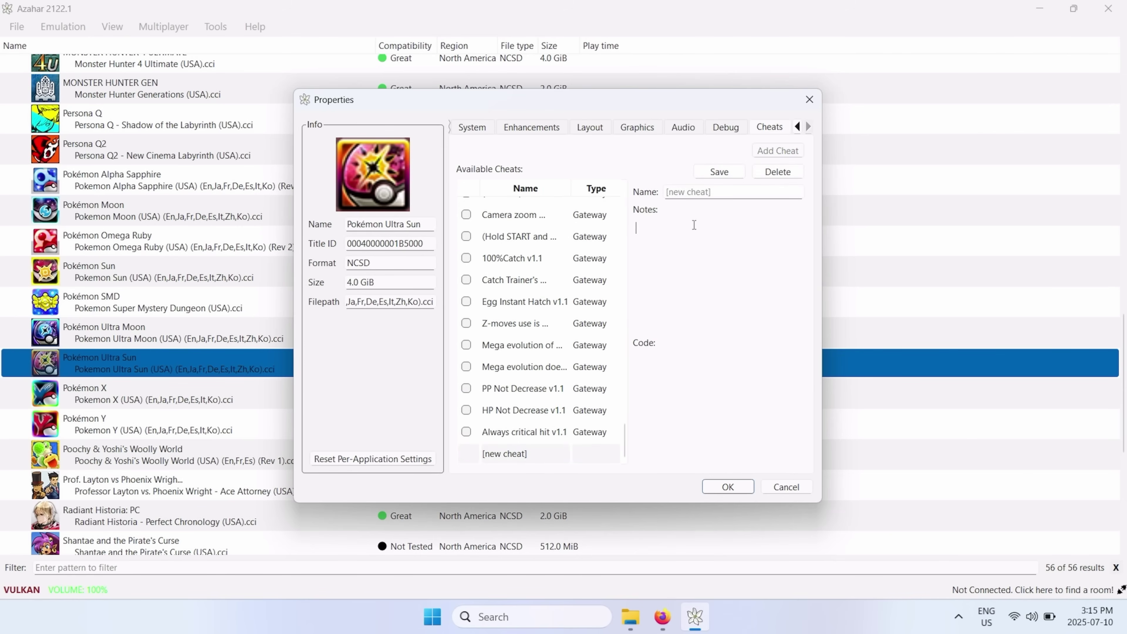
pyautogui.click(699, 193)
pyautogui.write('60FPS')
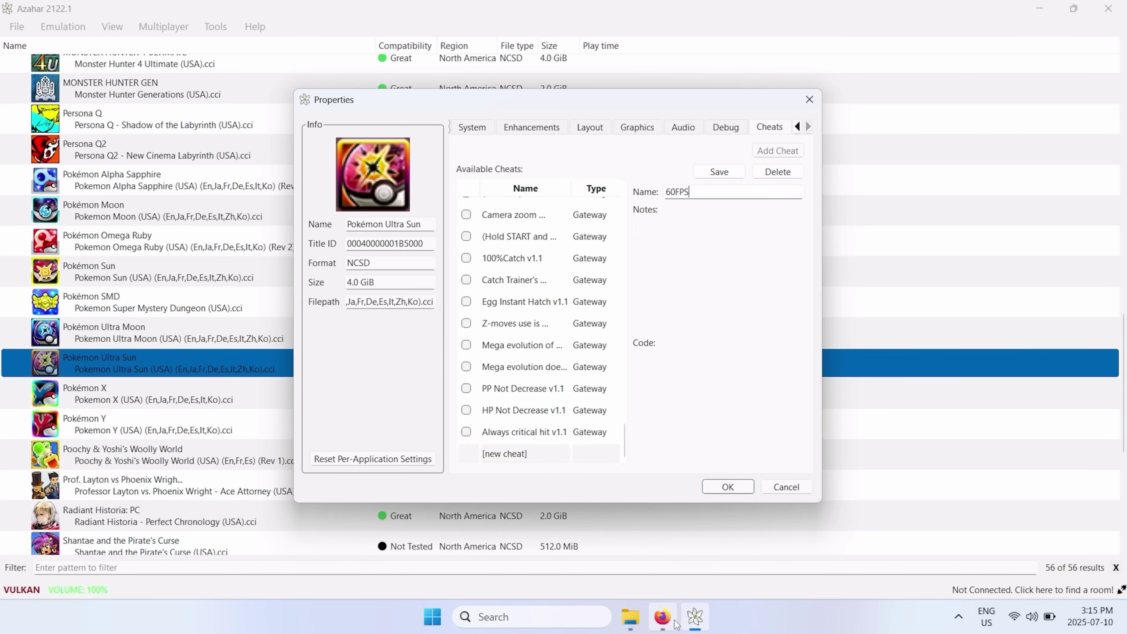
# - Copy the version 1.0 60FPS code lines from GBAtemp, paste them into the cheat, save and enable it
pyautogui.click(663, 616)
pyautogui.moveTo(308, 351); pyautogui.dragTo(231, 323)
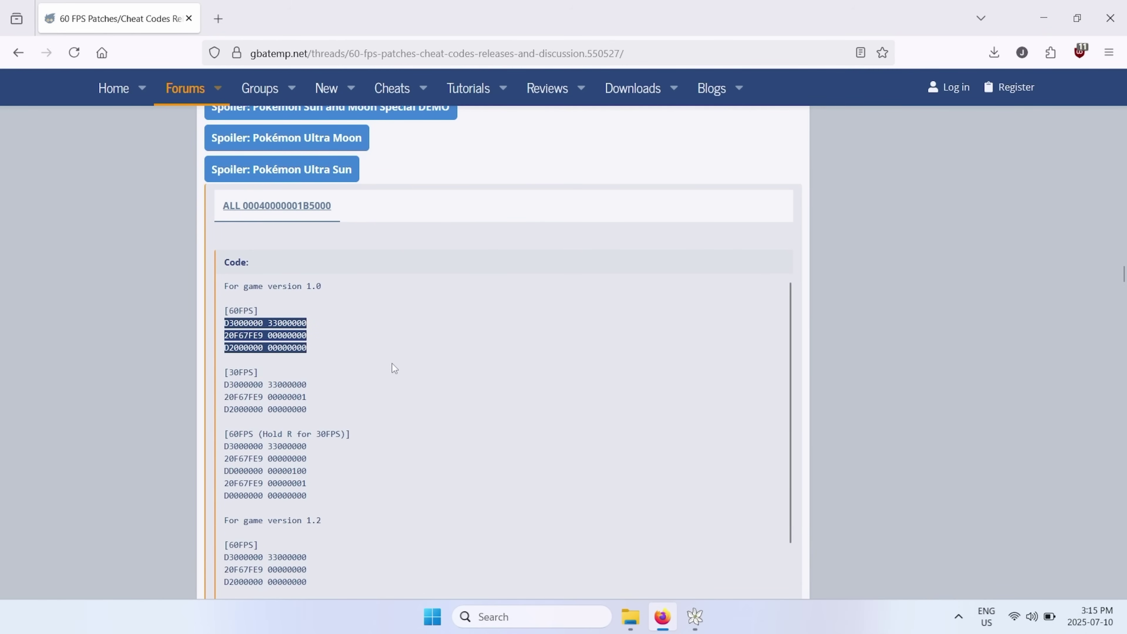
pyautogui.click(695, 617)
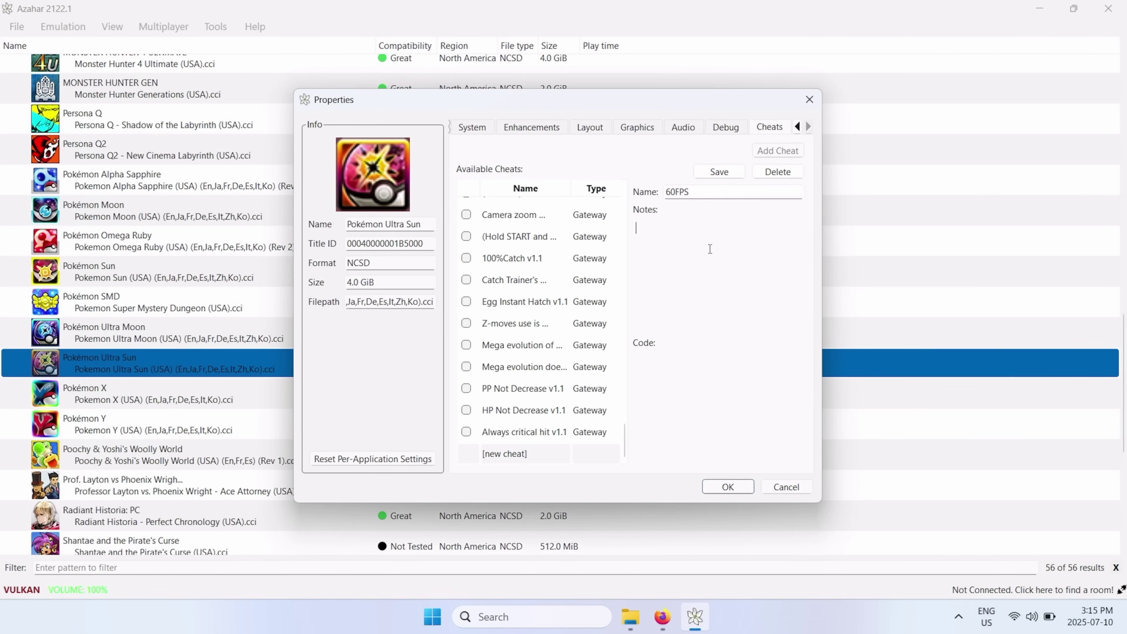
pyautogui.click(684, 383)
pyautogui.hotkey('ctrl', 'v')
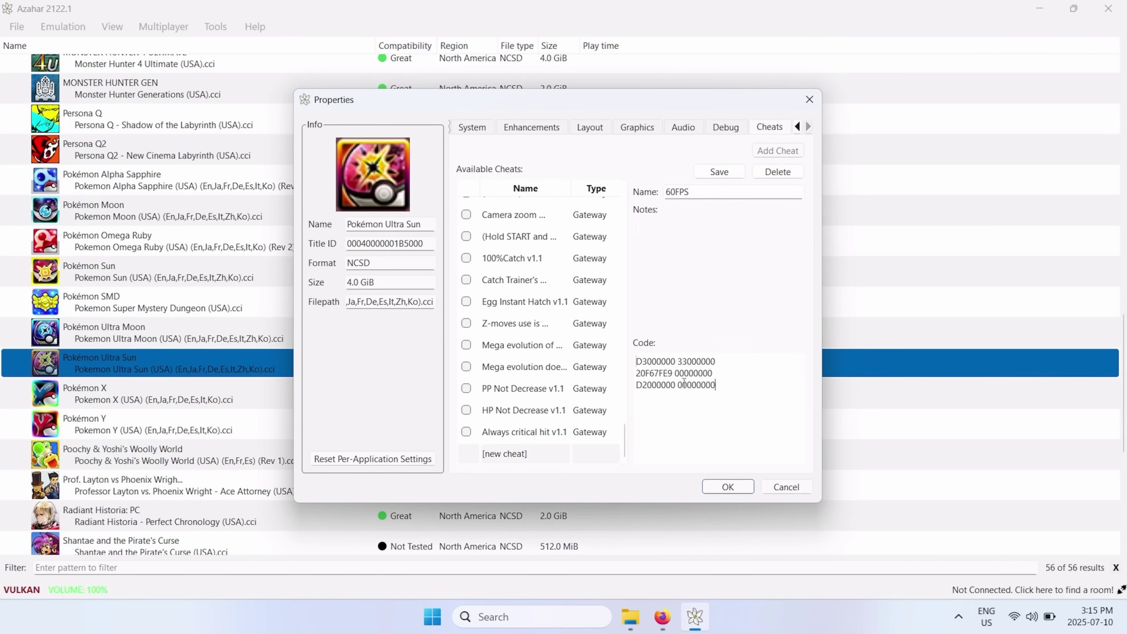
pyautogui.click(720, 168)
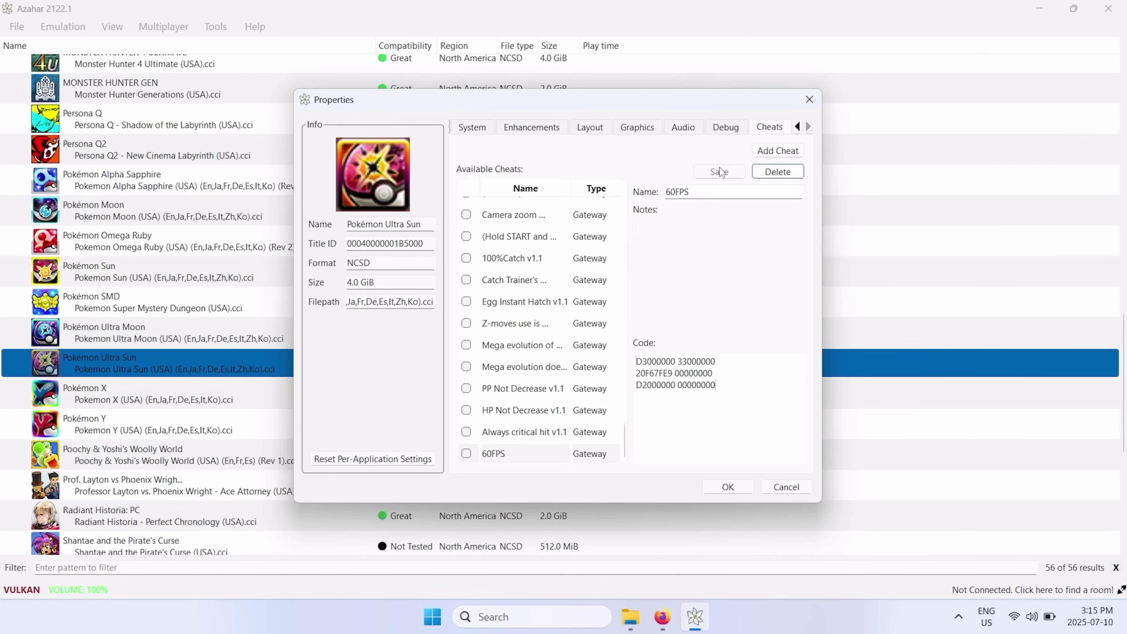
pyautogui.click(466, 453)
# - Confirm the game properties and move through Ultra Sun's language menu, settling back on English
pyautogui.click(719, 487)
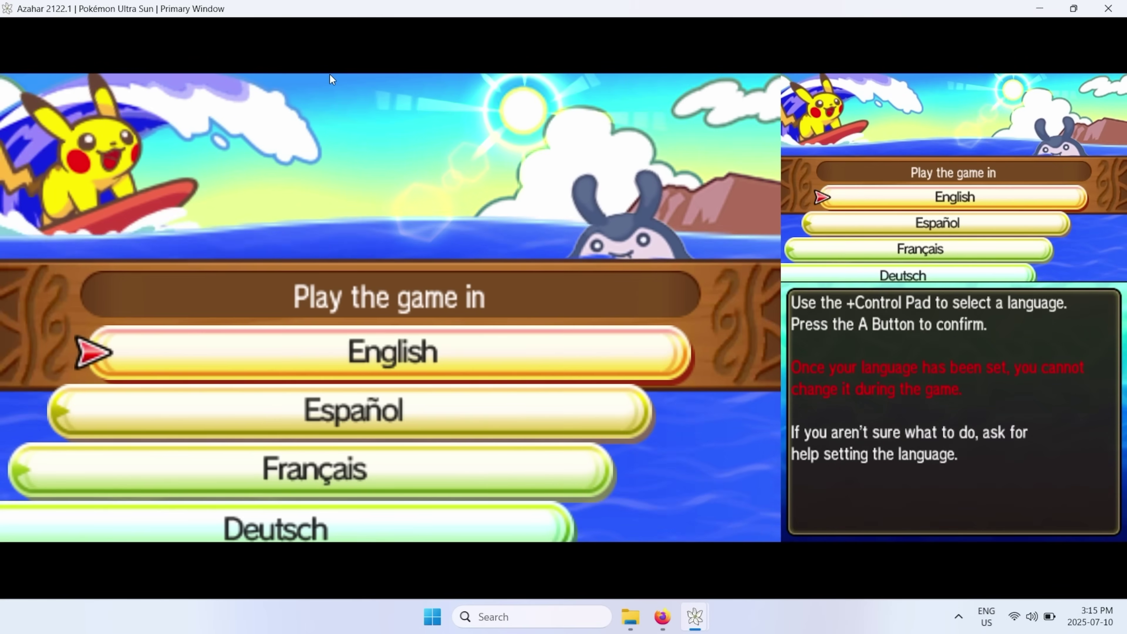
pyautogui.press('Down')
pyautogui.press('Down')
pyautogui.press('Down')
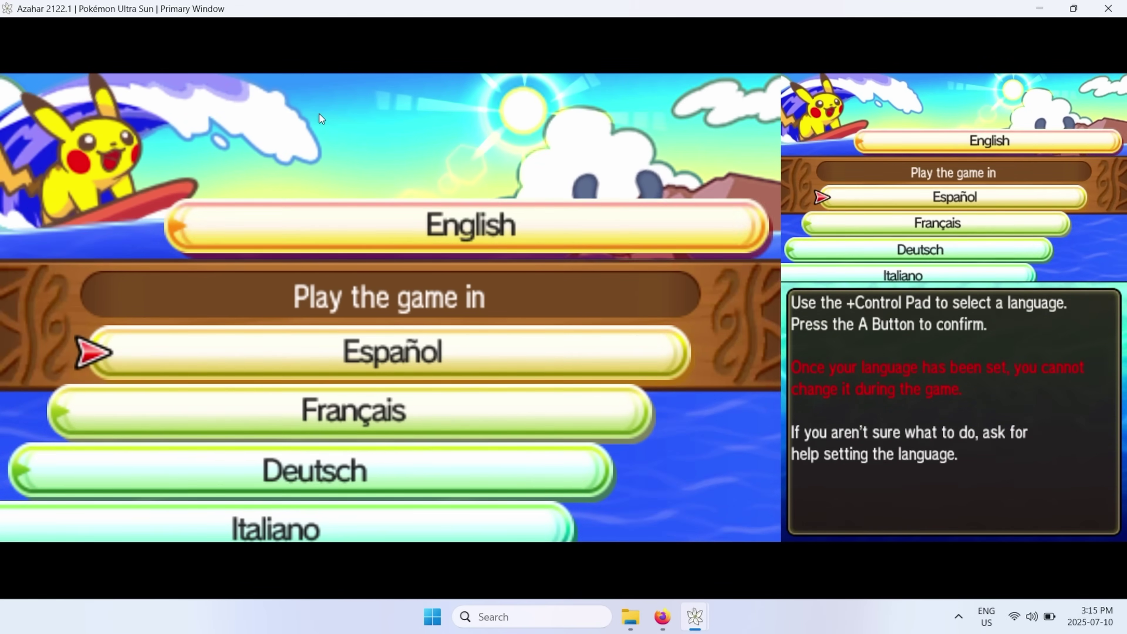
pyautogui.press('Up')
pyautogui.press('Up')
pyautogui.press('Up')
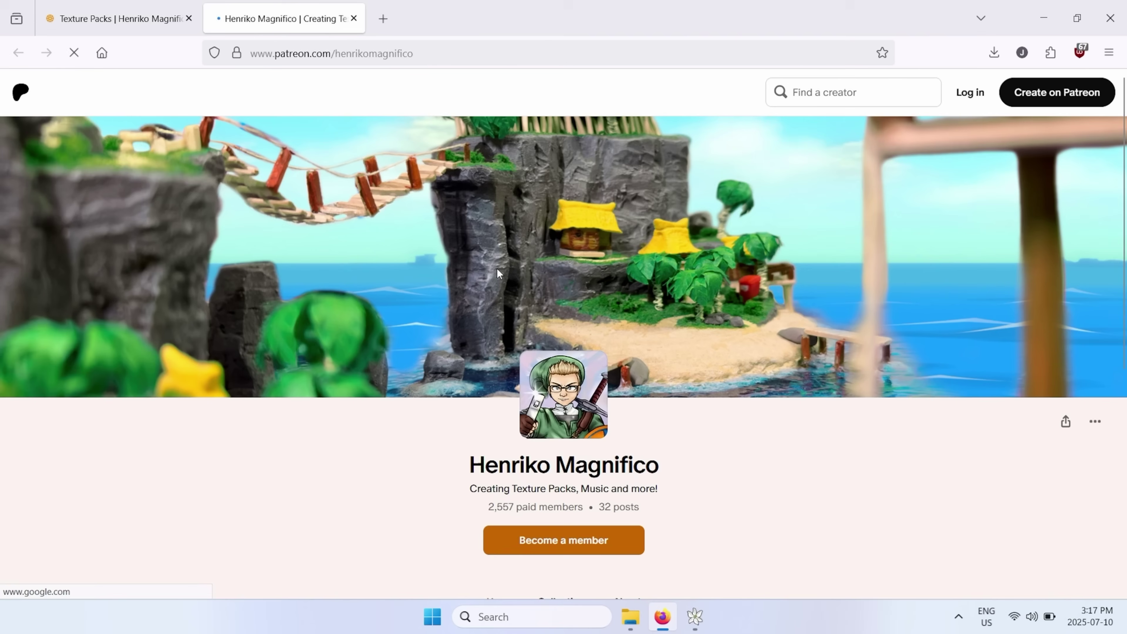
# - Scroll the creator's Patreon page, dismissing the Google sign-in popup along the way
pyautogui.scroll(-5, 498, 272)
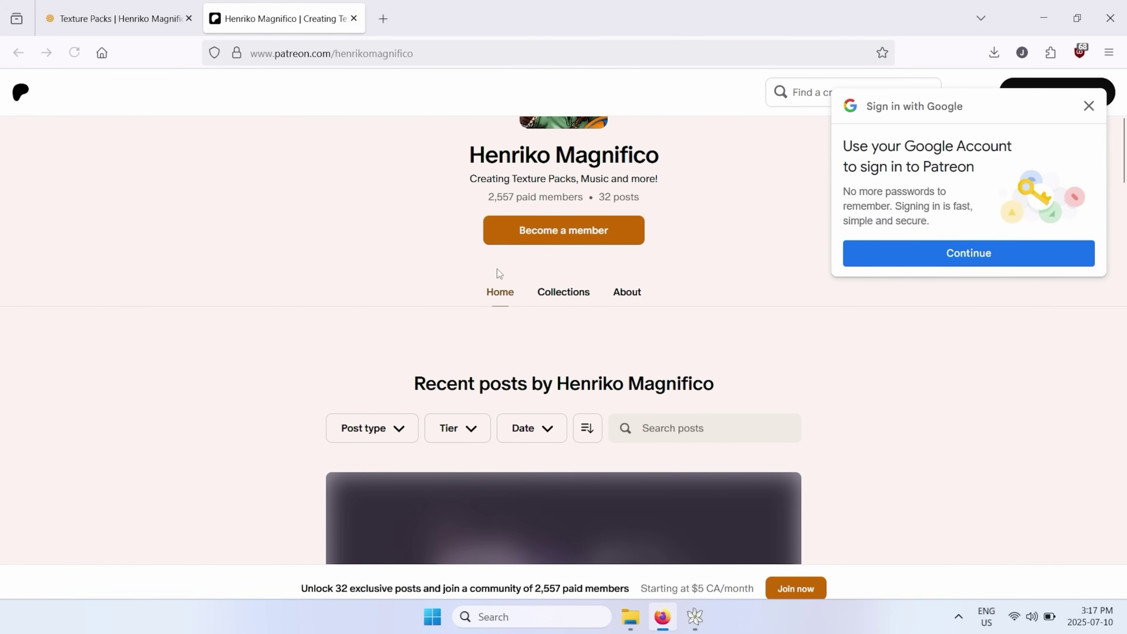
pyautogui.scroll(-3, 496, 269)
pyautogui.scroll(-1, 762, 248)
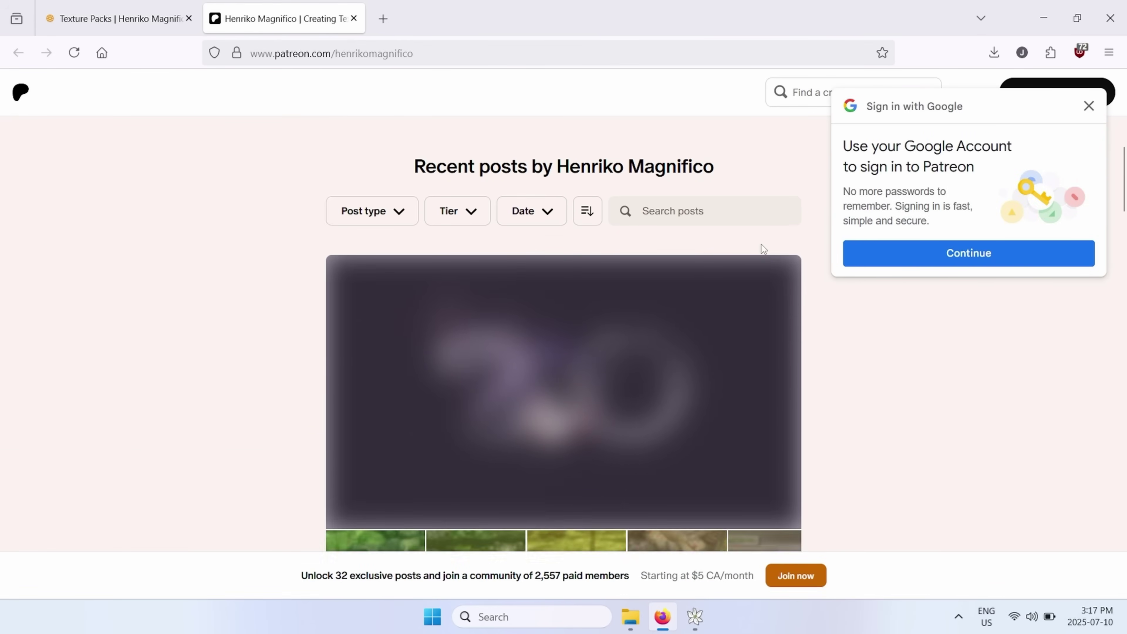
pyautogui.scroll(-3, 763, 248)
pyautogui.click(1089, 106)
pyautogui.scroll(-3, 684, 235)
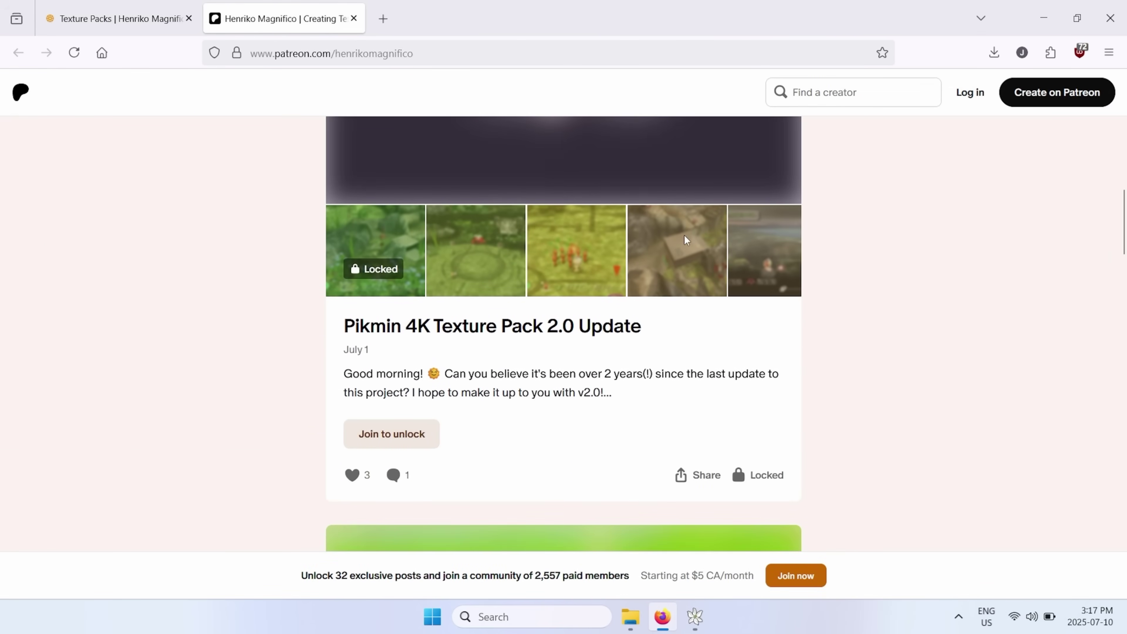
pyautogui.scroll(-15, 684, 235)
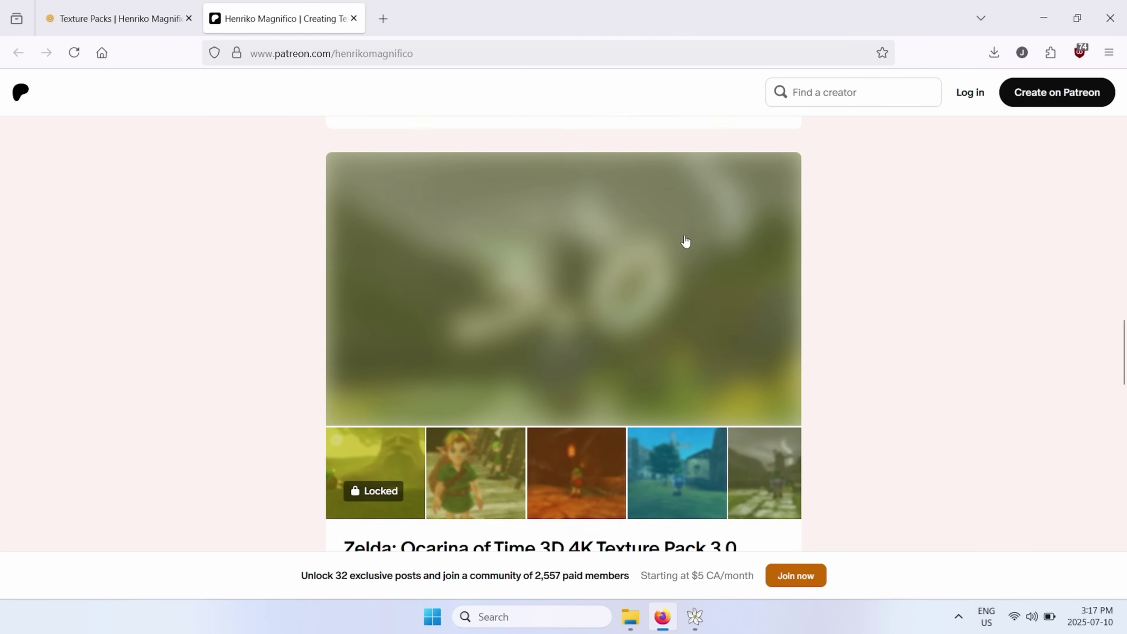
pyautogui.scroll(-7, 684, 240)
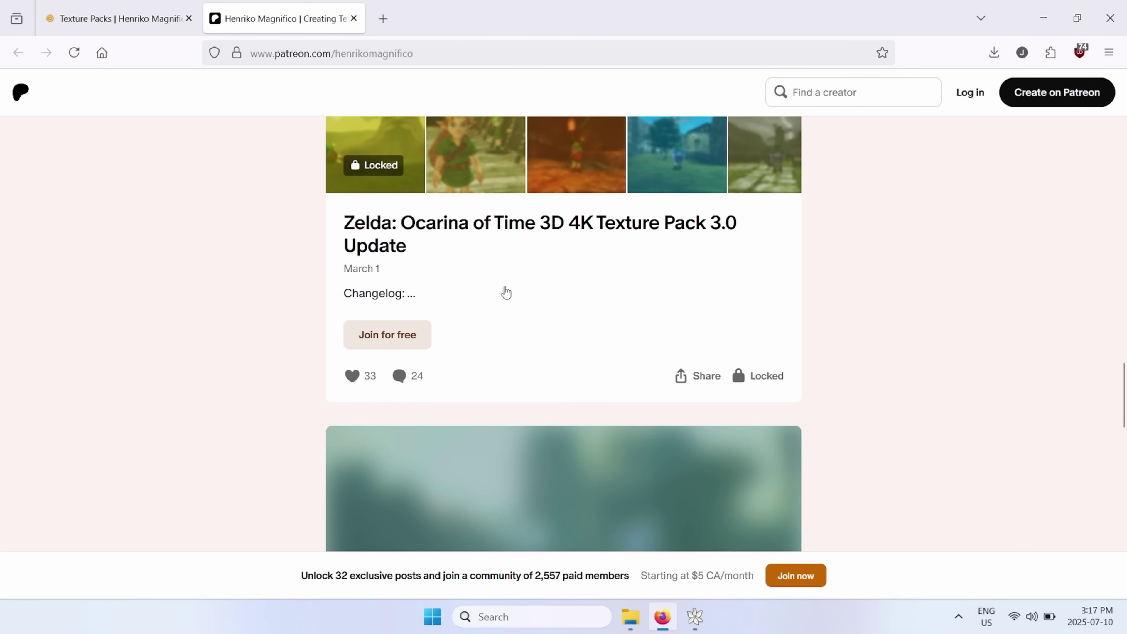
# - Open the Ocarina of Time 3D 4K Texture Pack 3.0 post, join for free, and follow its download link
pyautogui.click(447, 230)
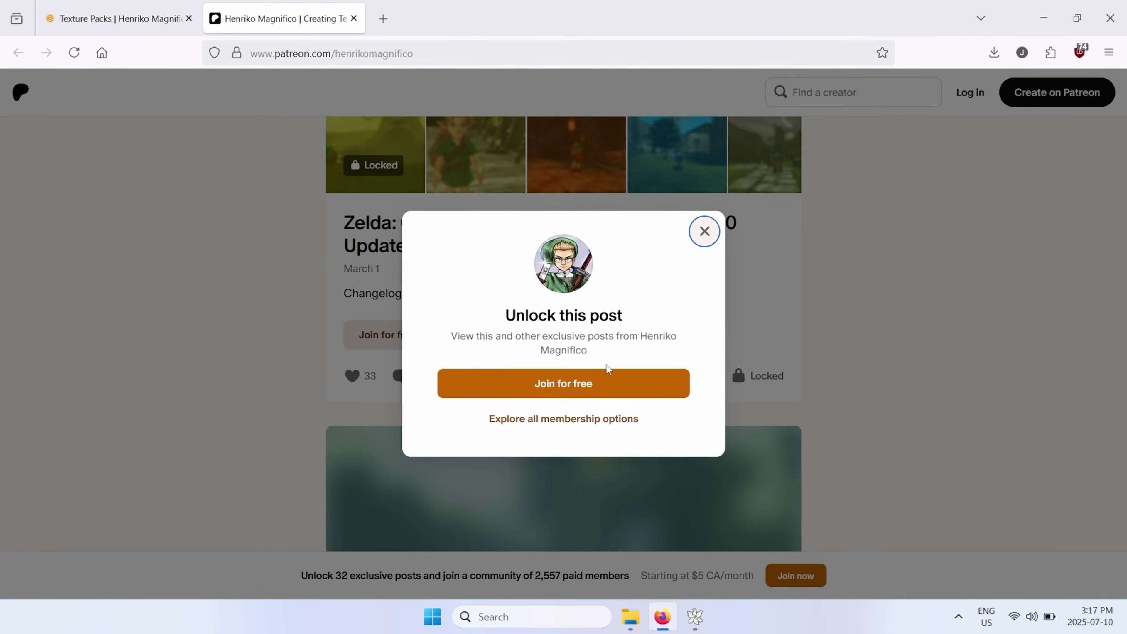
pyautogui.click(583, 384)
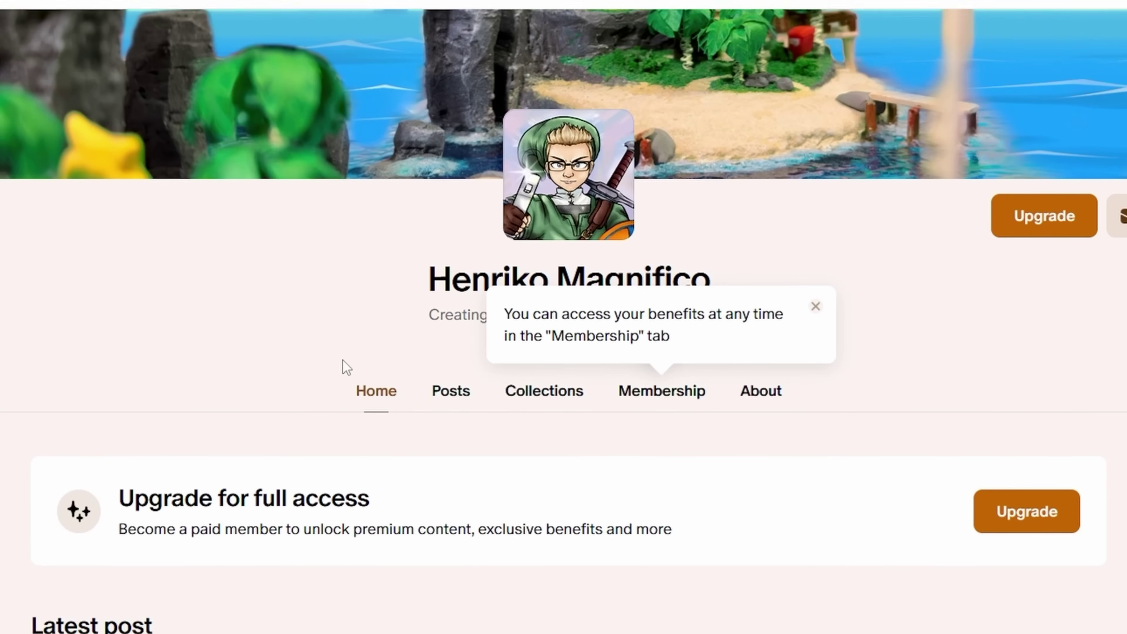
pyautogui.scroll(-15, 346, 366)
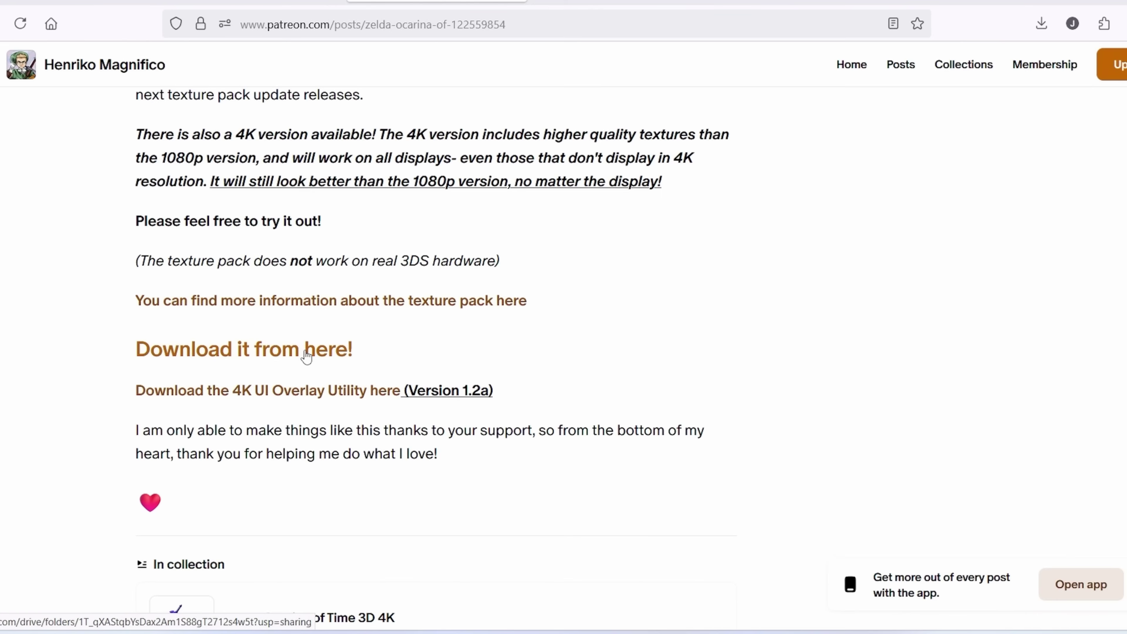
pyautogui.click(307, 355)
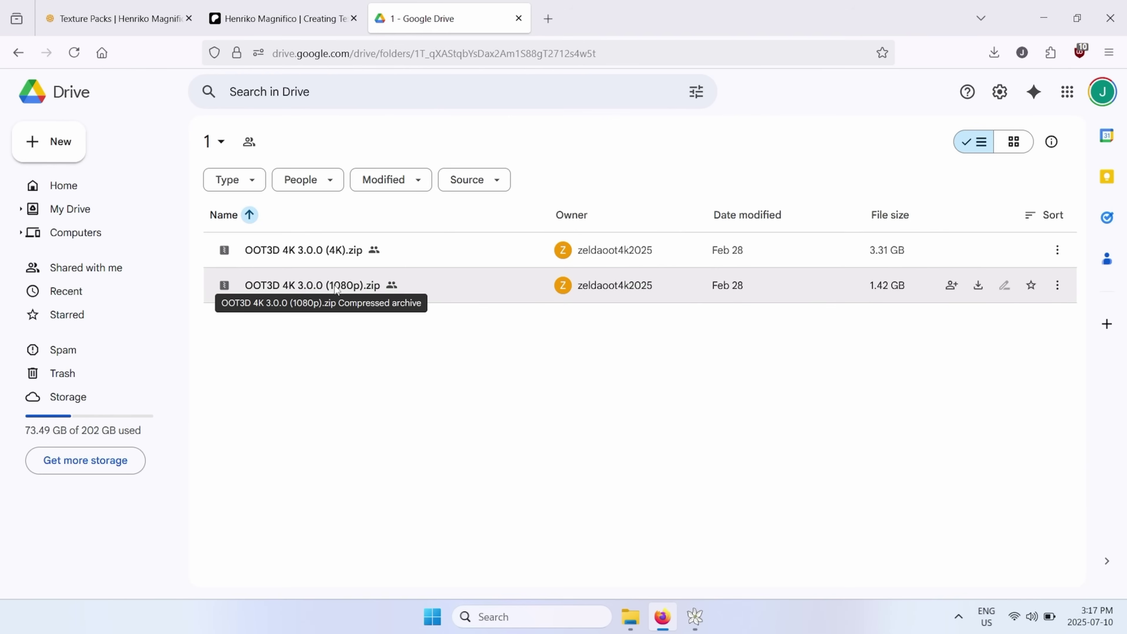
# - Download OOT3D 4K 3.0.0 (4K).zip from Google Drive, bypassing the virus-scan warning
pyautogui.rightClick(329, 248)
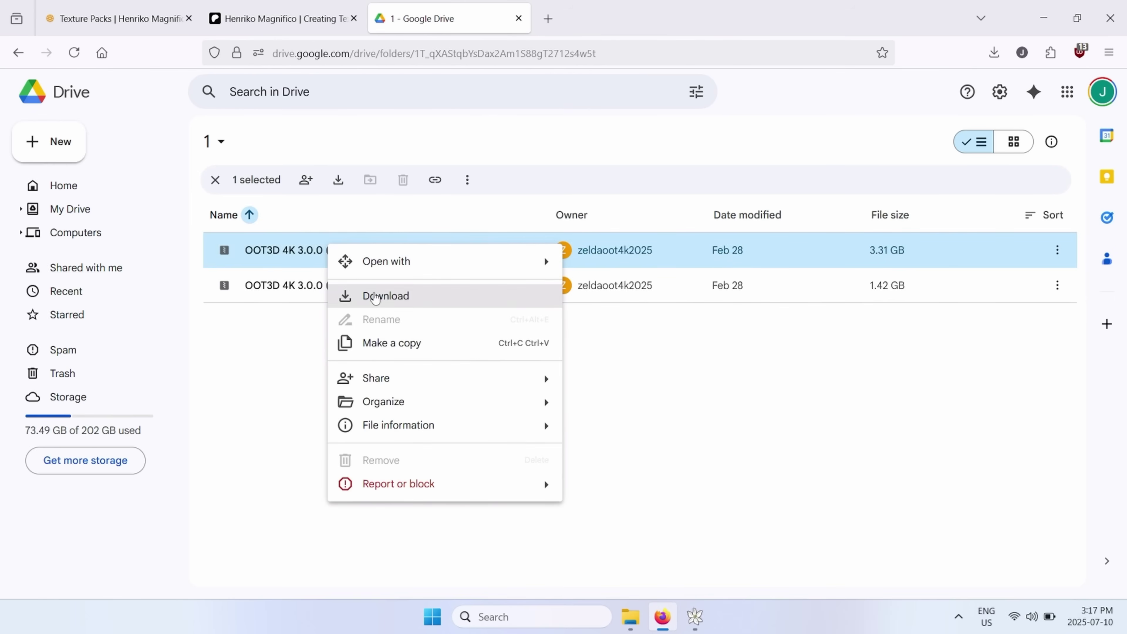
pyautogui.click(350, 294)
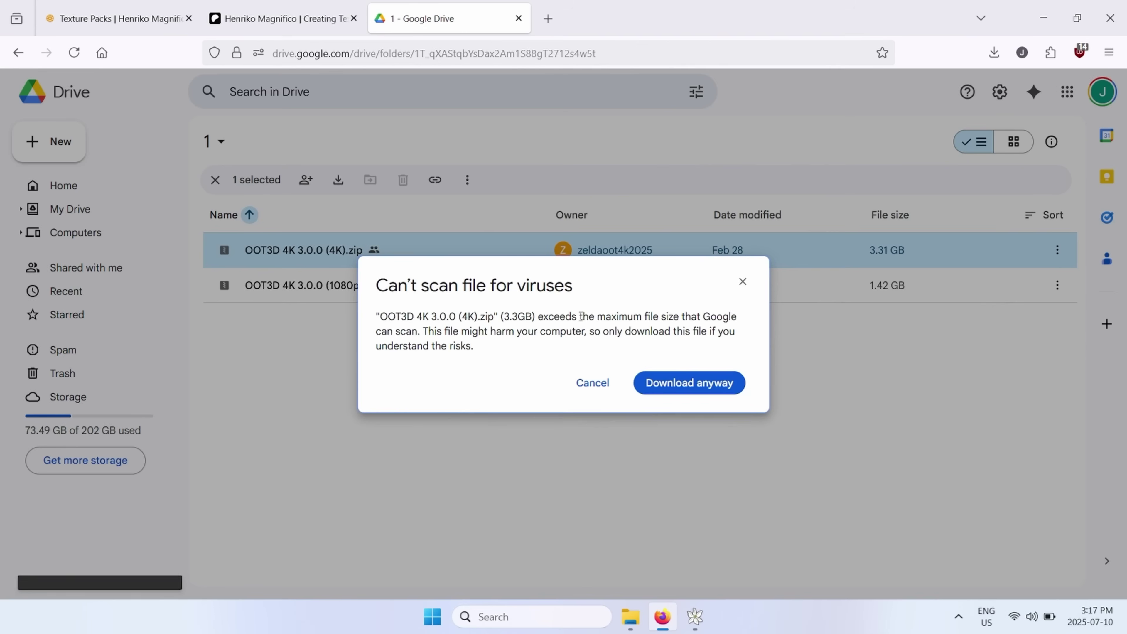
pyautogui.click(682, 384)
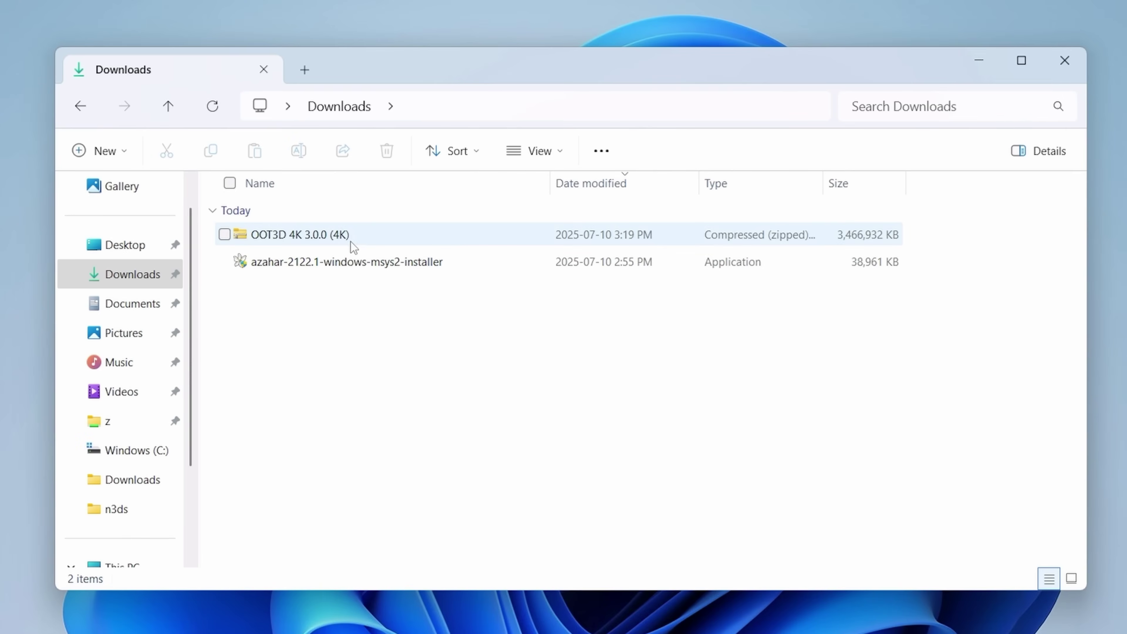
# - Extract OOT3D 4K 3.0.0 (4K).zip to its suggested folder
pyautogui.click(350, 240)
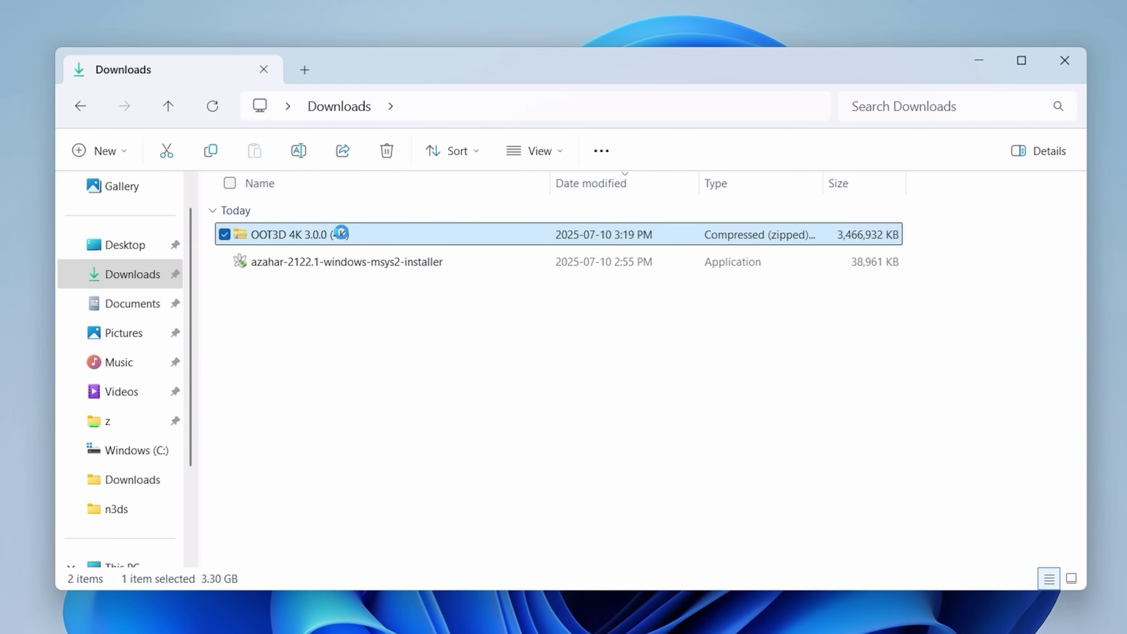
pyautogui.rightClick(349, 238)
pyautogui.click(459, 350)
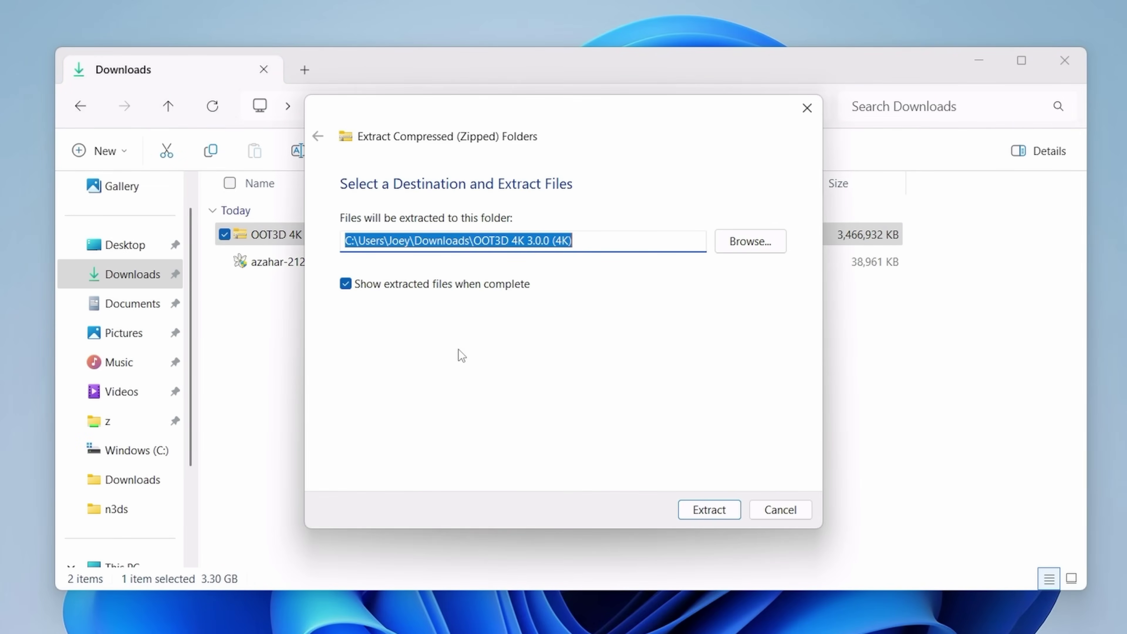
pyautogui.click(709, 510)
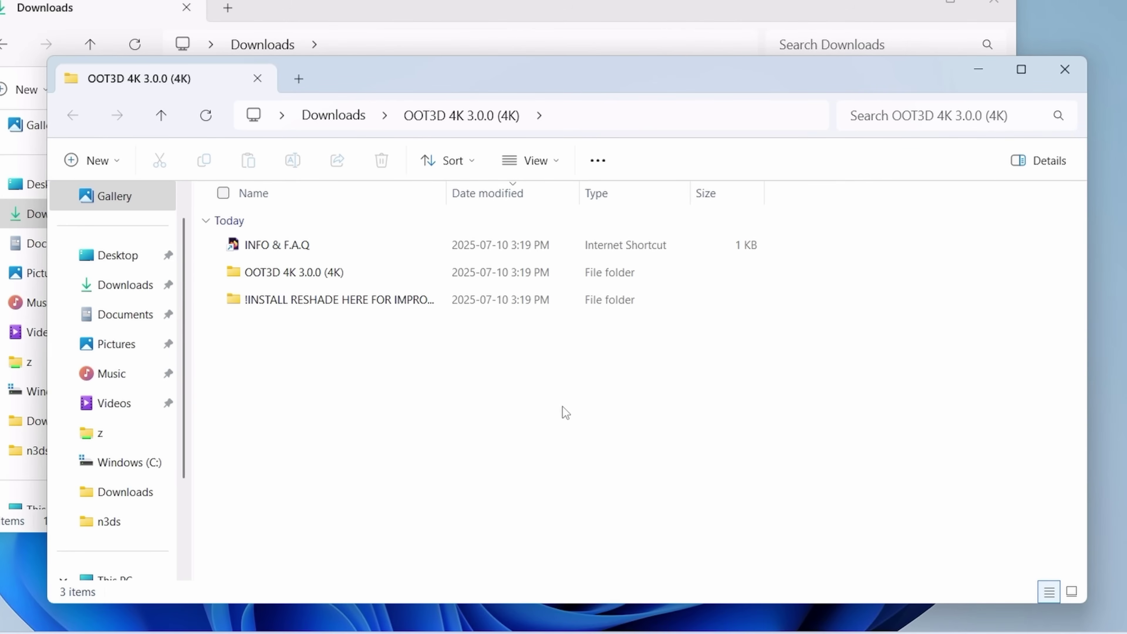
pyautogui.doubleClick(280, 266)
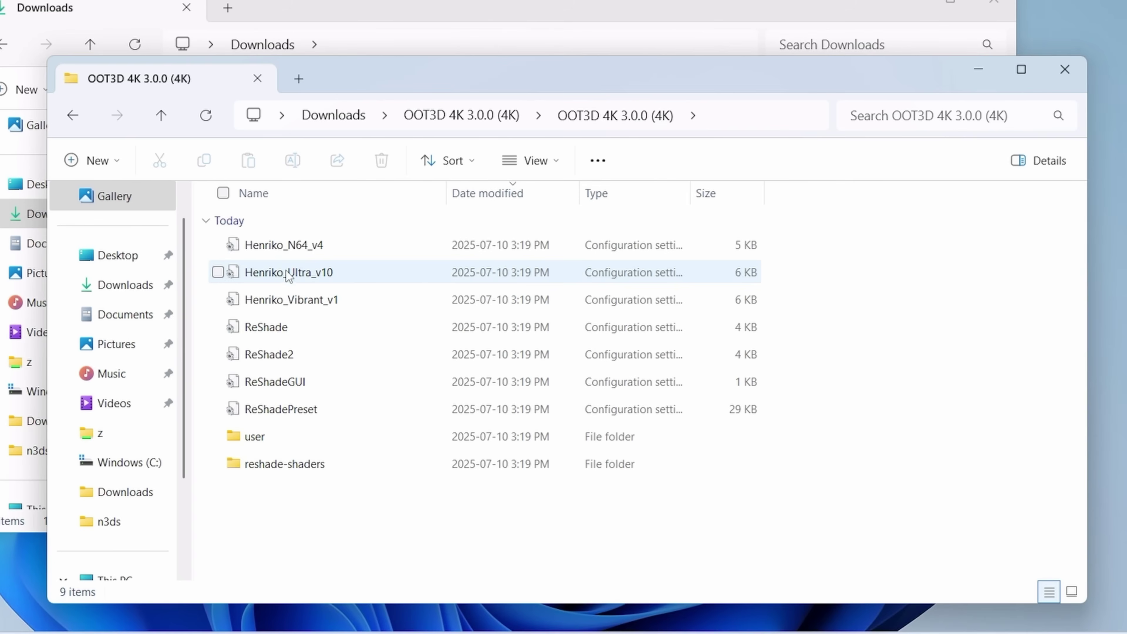
pyautogui.click(274, 436)
pyautogui.doubleClick(273, 432)
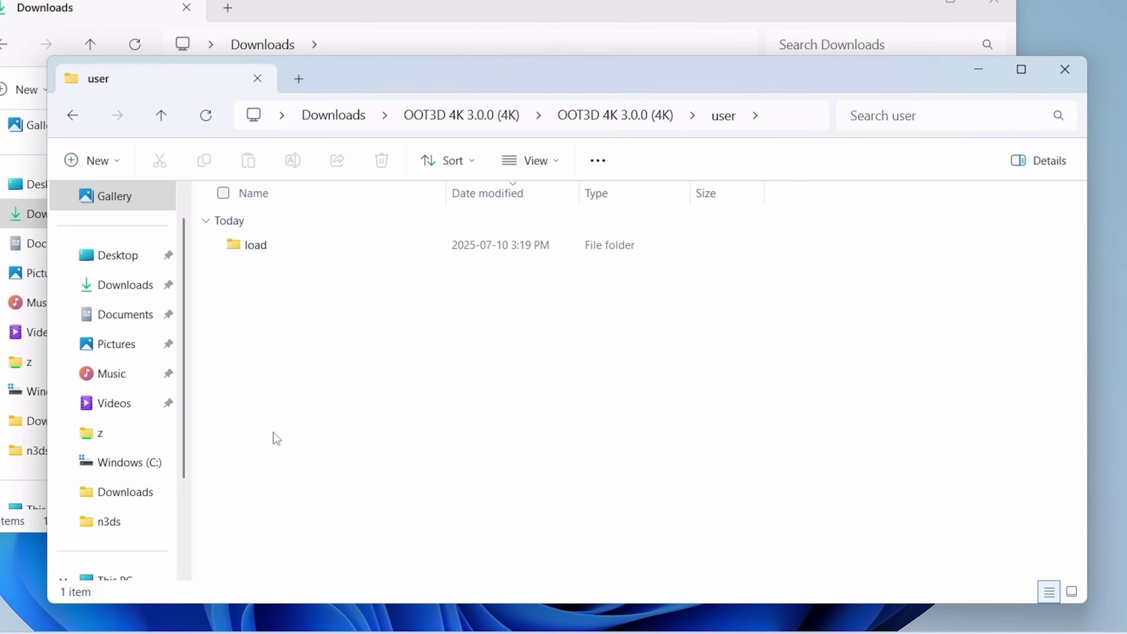
pyautogui.doubleClick(268, 253)
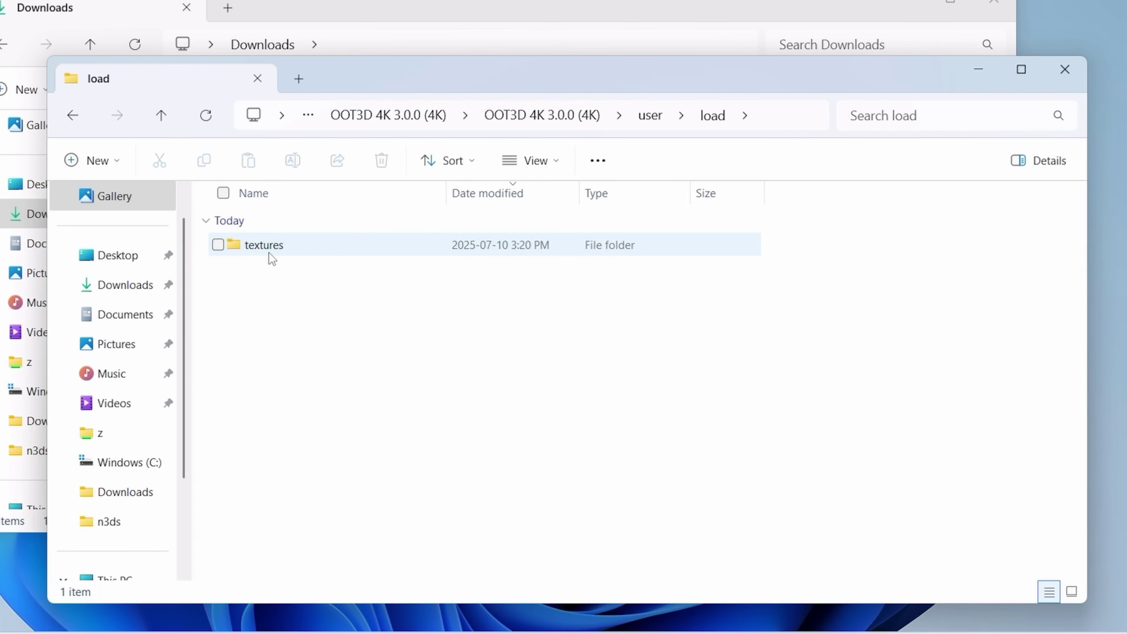
pyautogui.doubleClick(280, 251)
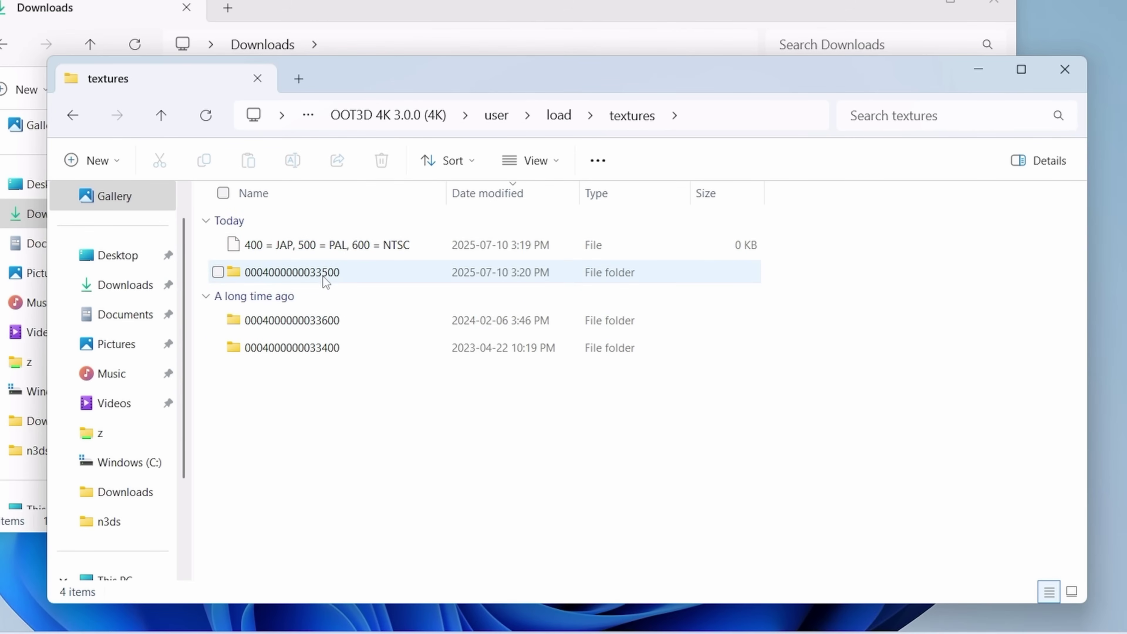
pyautogui.doubleClick(312, 285)
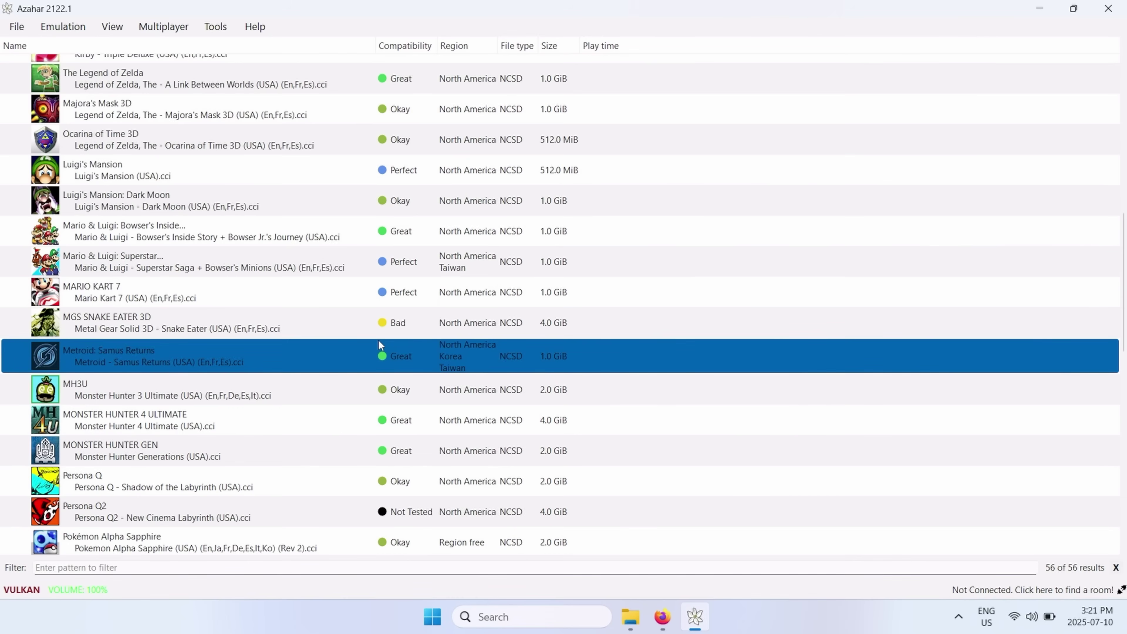
# - Open Ocarina of Time 3D's Custom Texture Location from its game-list context menu
pyautogui.scroll(2, 355, 327)
pyautogui.moveTo(337, 313); pyautogui.dragTo(176, 234)
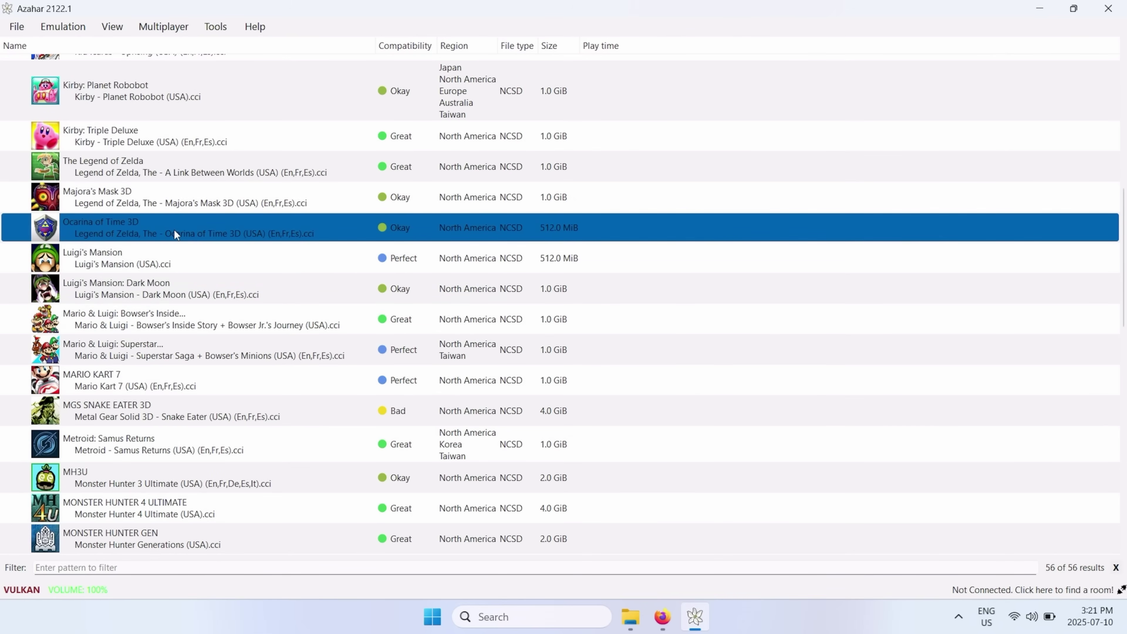
pyautogui.rightClick(174, 230)
pyautogui.moveTo(255, 257)
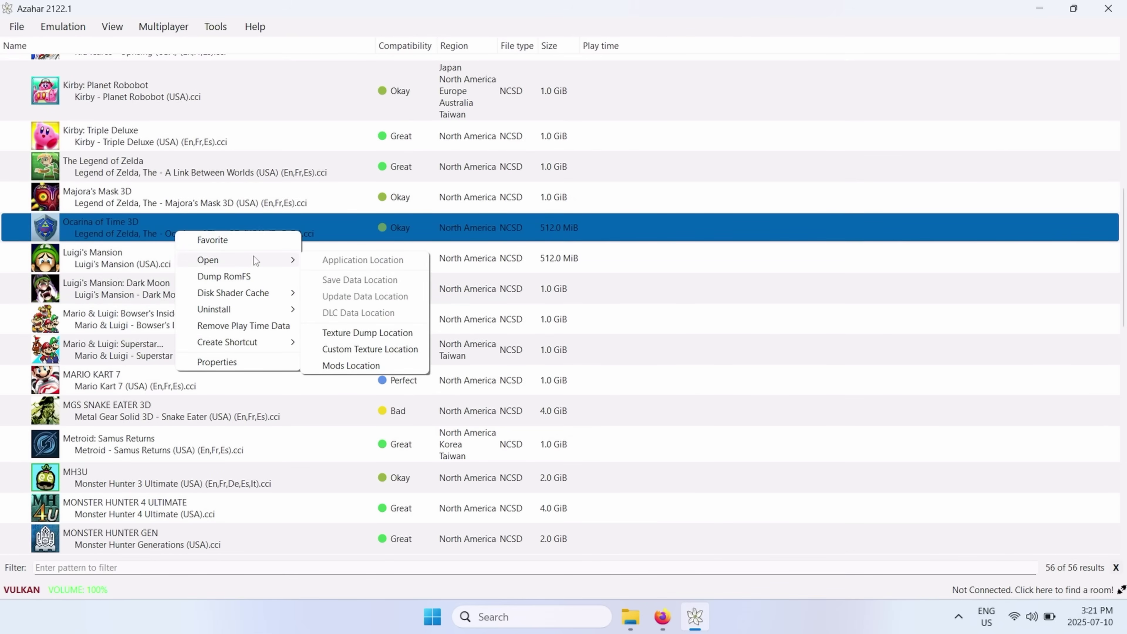
pyautogui.click(363, 349)
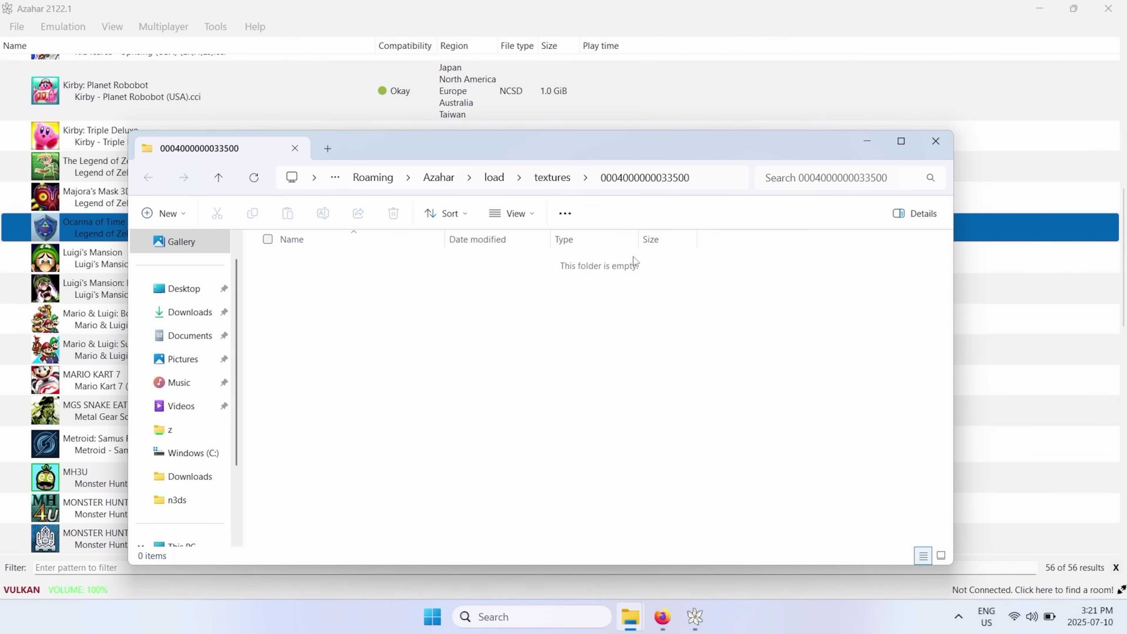
pyautogui.moveTo(646, 622)
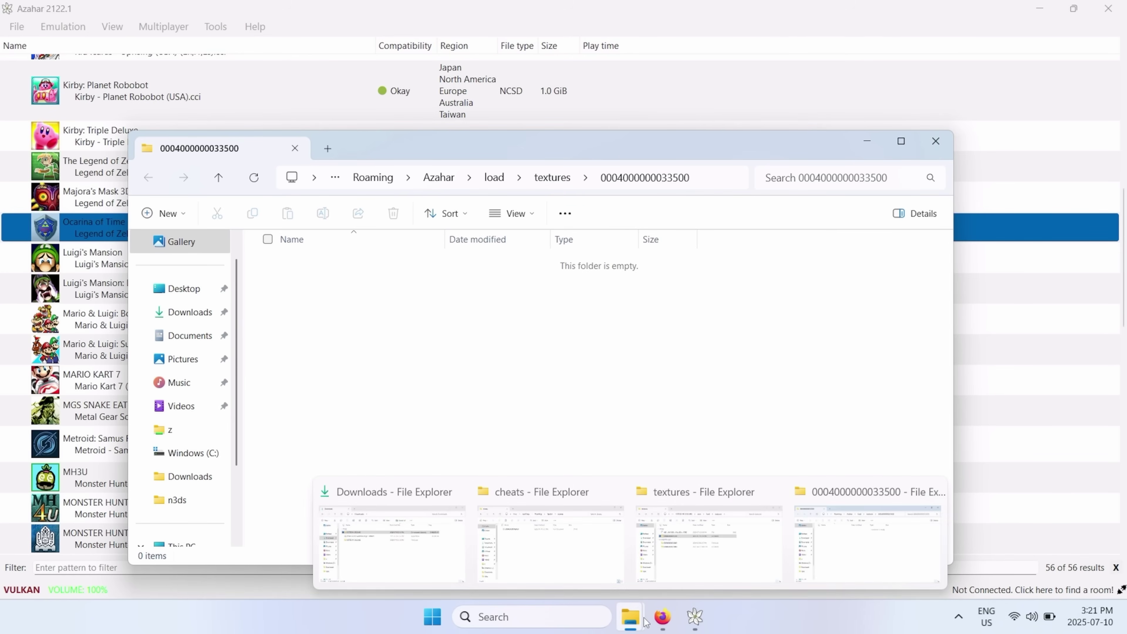
pyautogui.click(686, 570)
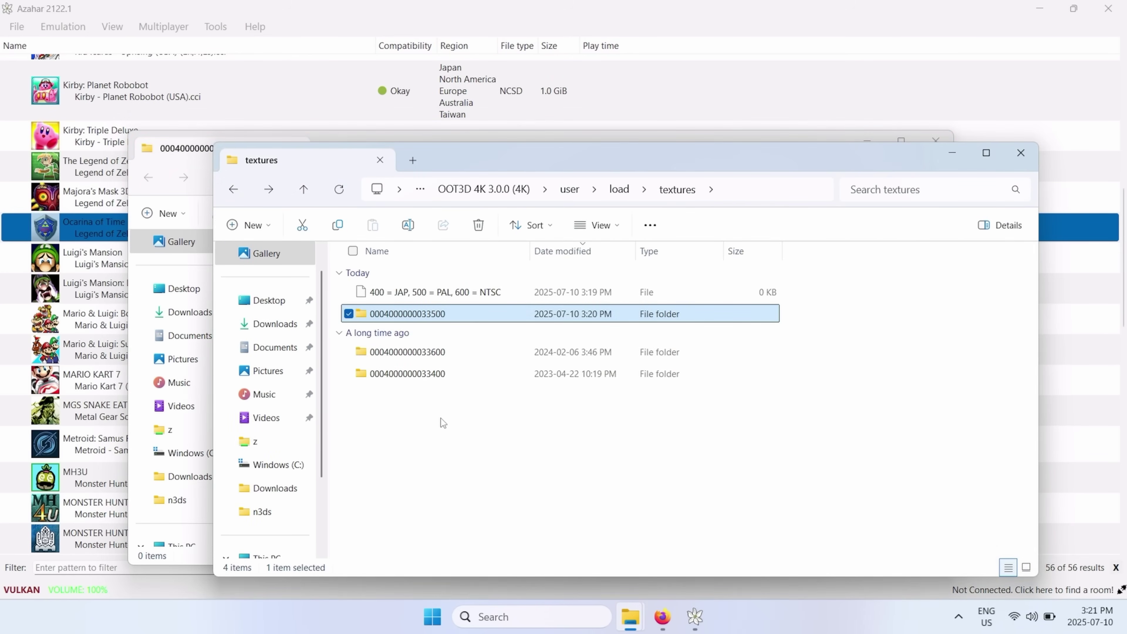
pyautogui.doubleClick(437, 316)
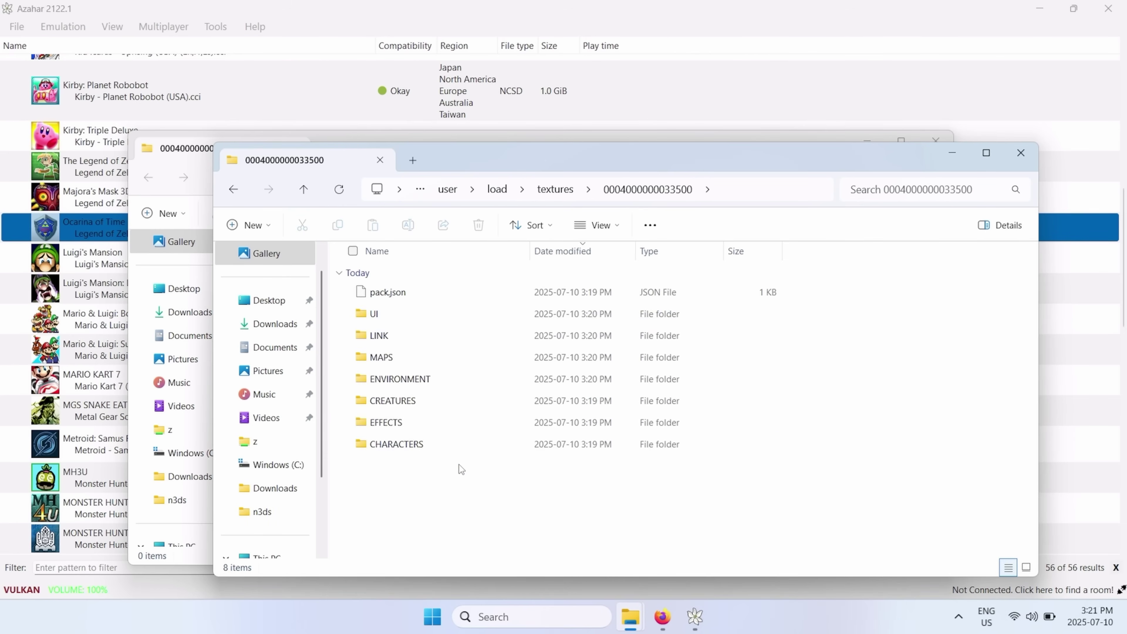
pyautogui.hotkey('ctrl', 'a')
pyautogui.hotkey('ctrl', 'c')
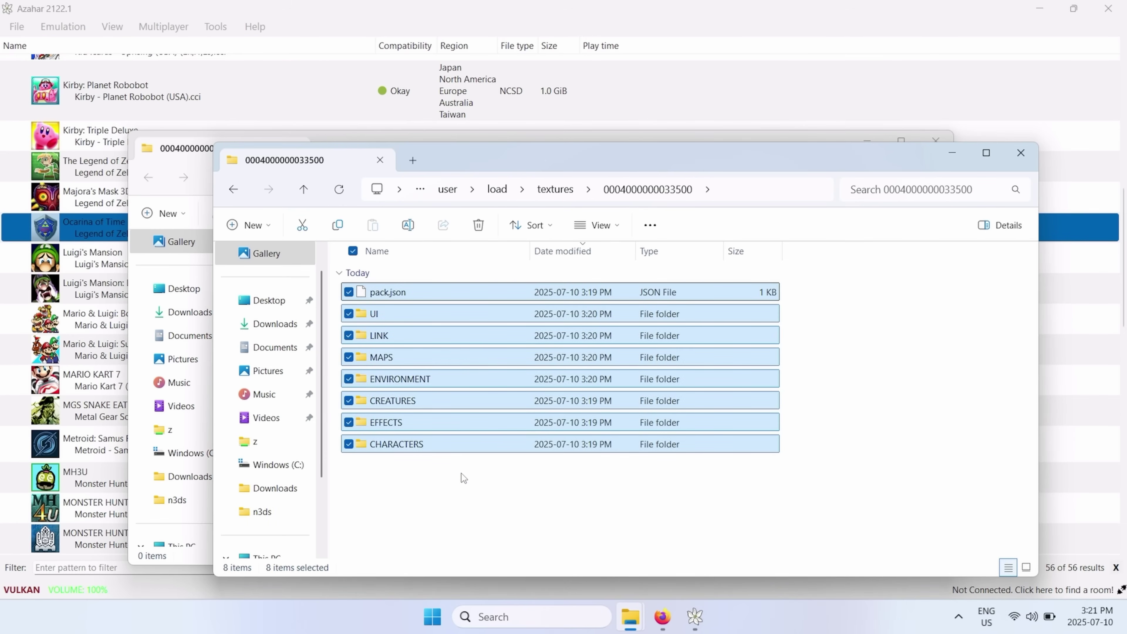
pyautogui.click(204, 152)
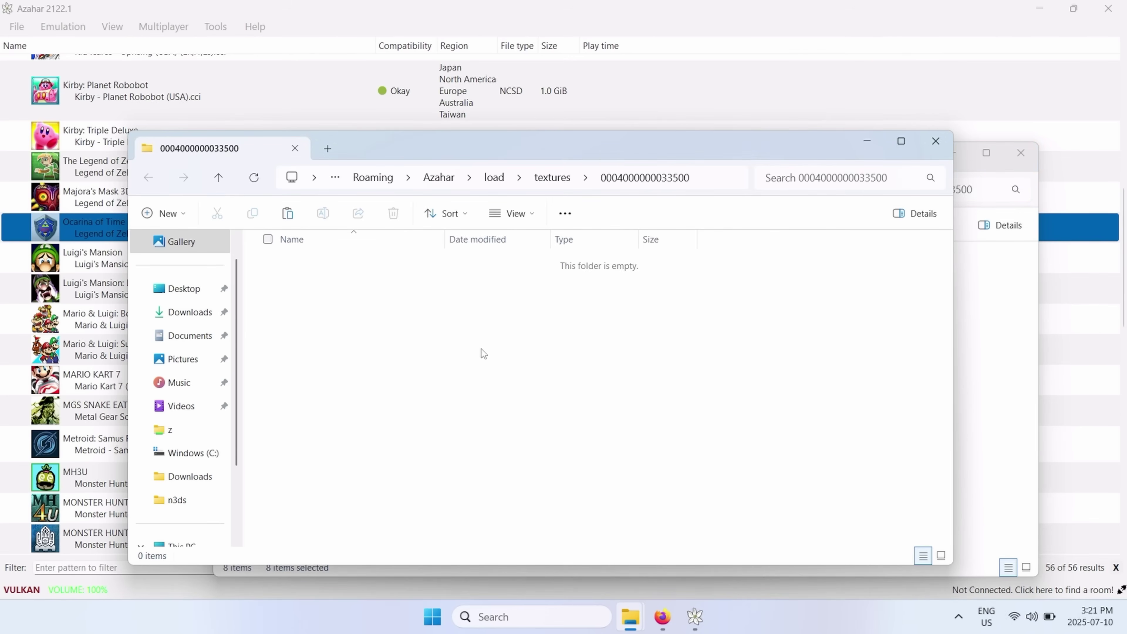
pyautogui.hotkey('ctrl', 'v')
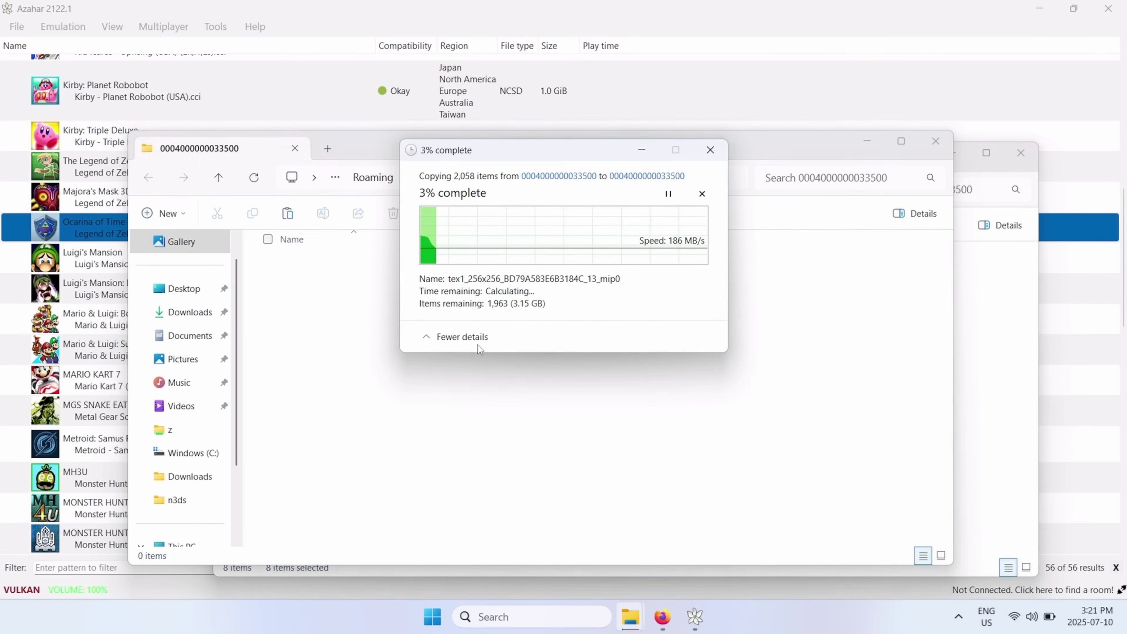
pyautogui.hotkey('alt', 'Tab')
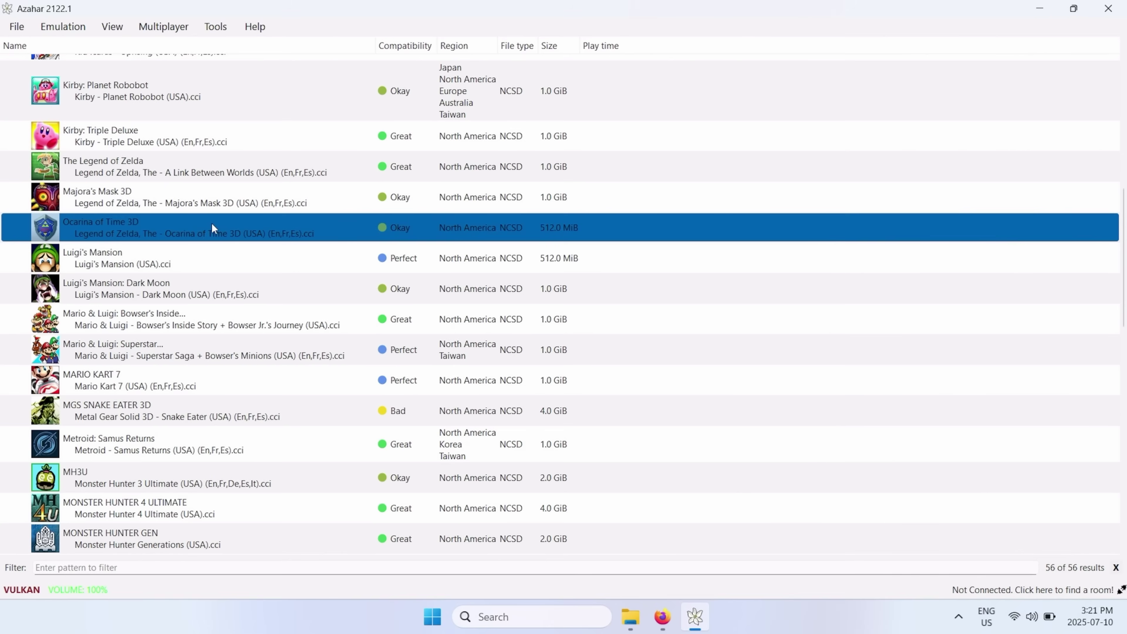
# - Launch Ocarina of Time 3D so it preloads the custom textures
pyautogui.doubleClick(262, 227)
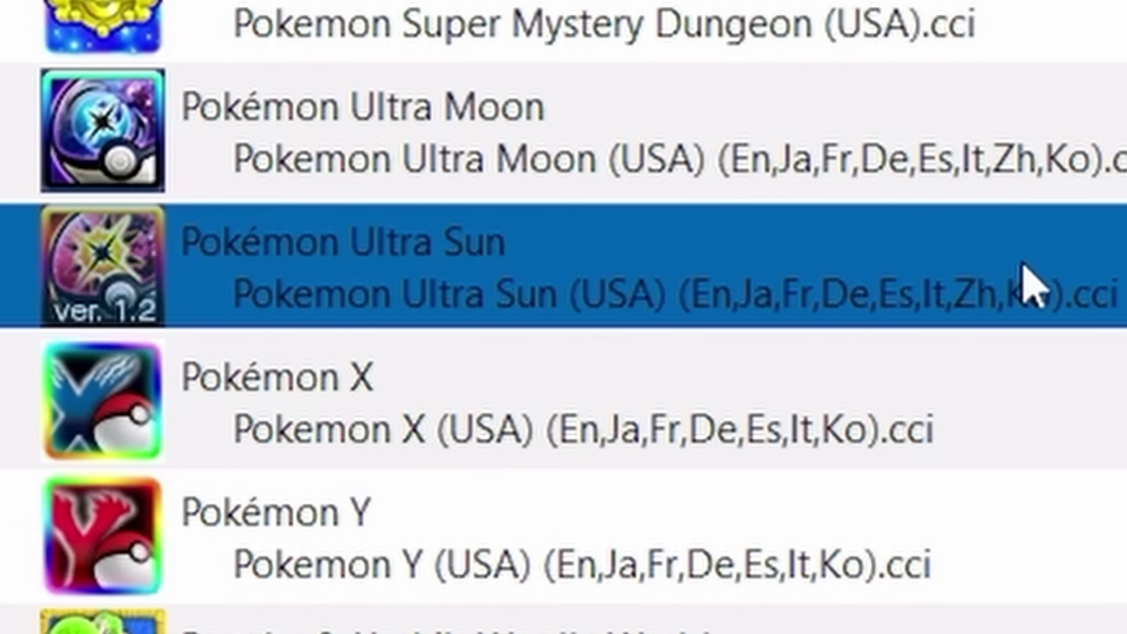
# - Install the Pokémon Ultra Sun v1.2 update CIA from POKUS-WORLD and check the entry shows ver. 1.2
pyautogui.click(18, 25)
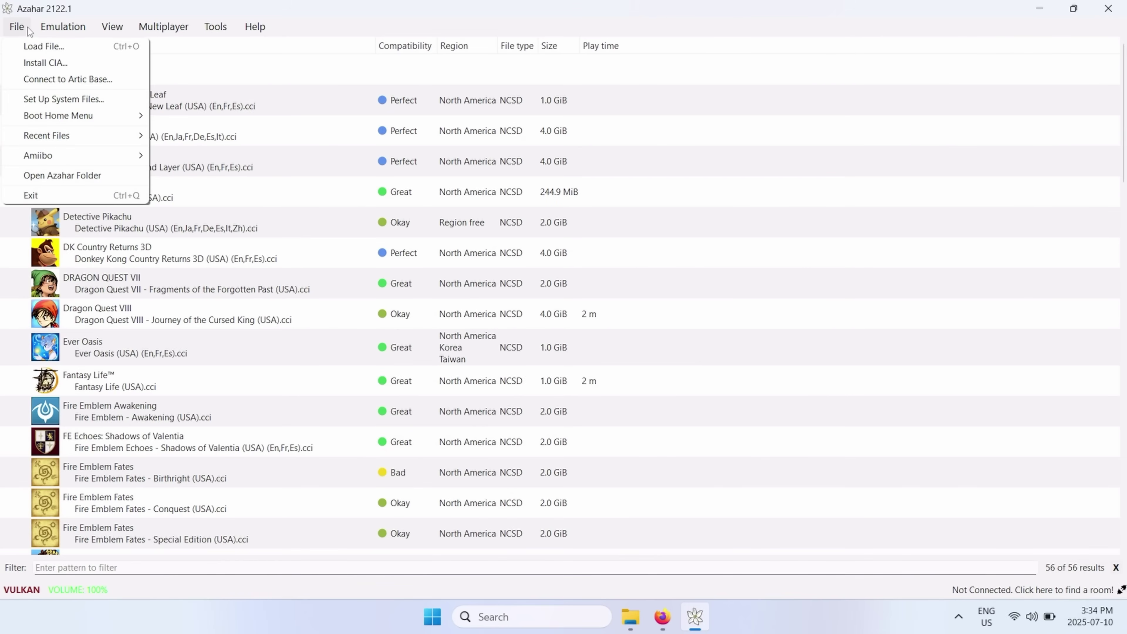
pyautogui.click(42, 63)
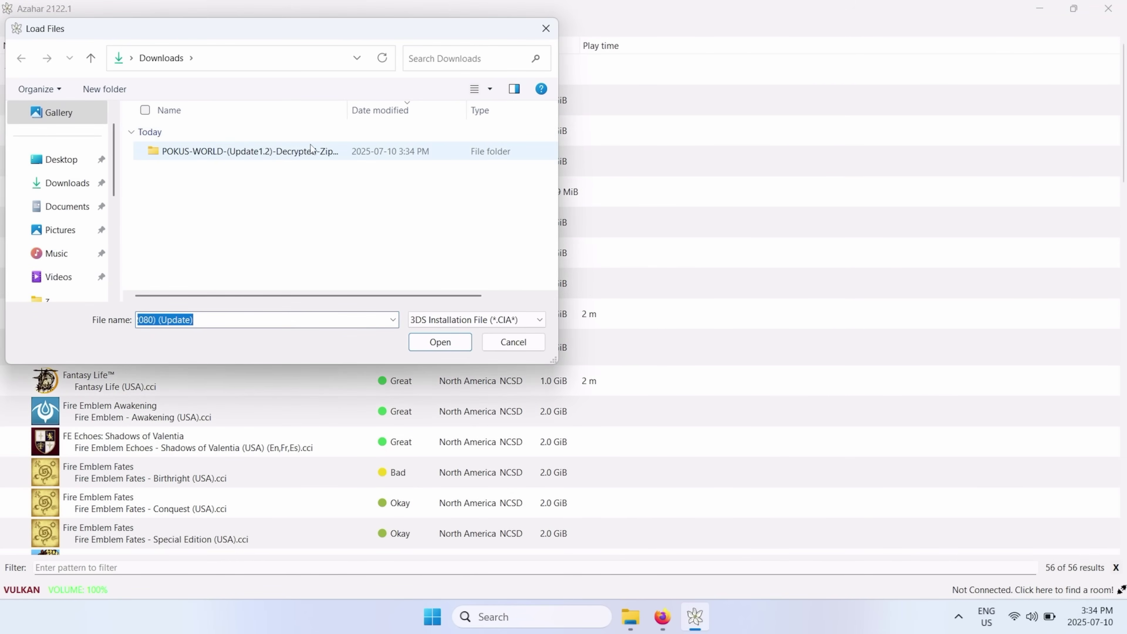
pyautogui.doubleClick(269, 150)
pyautogui.doubleClick(227, 170)
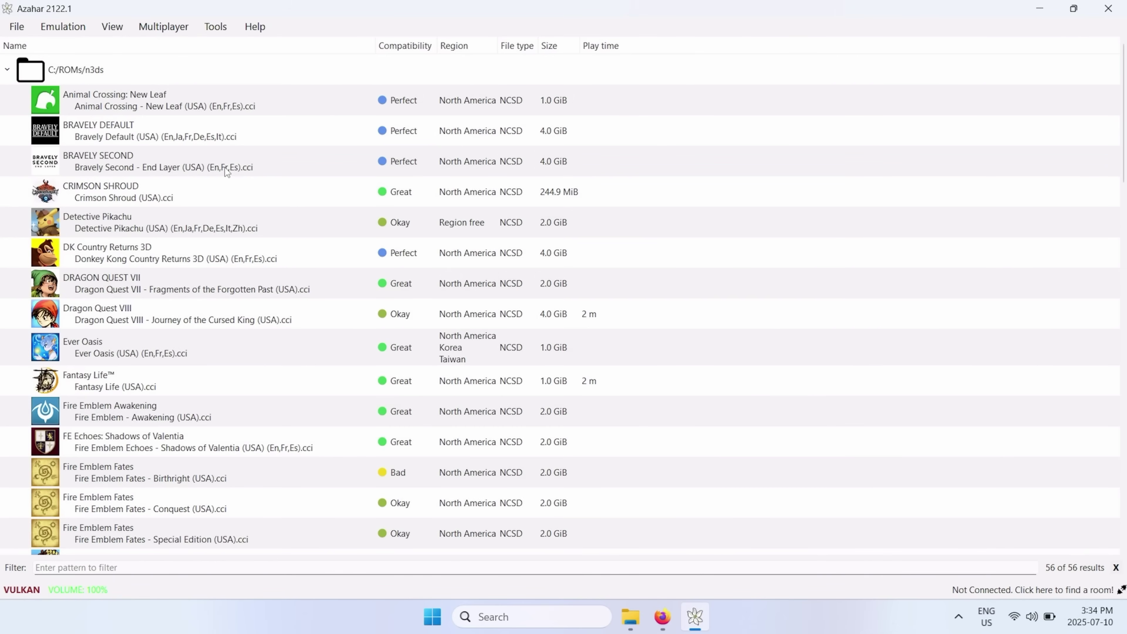
pyautogui.click(312, 218)
pyautogui.scroll(-10, 312, 219)
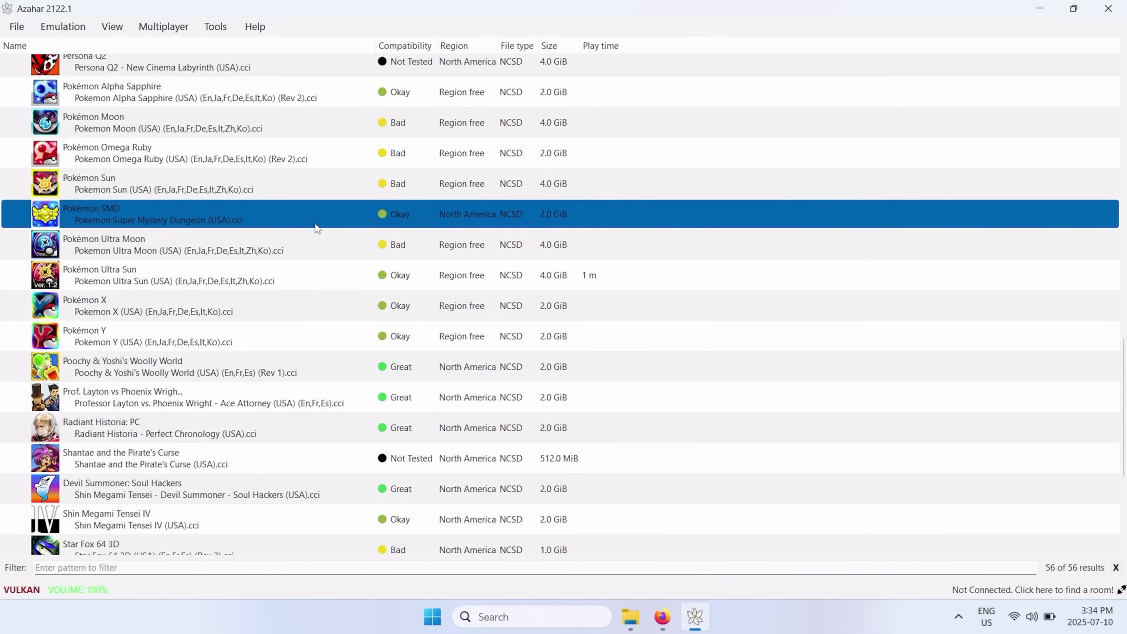
pyautogui.click(253, 274)
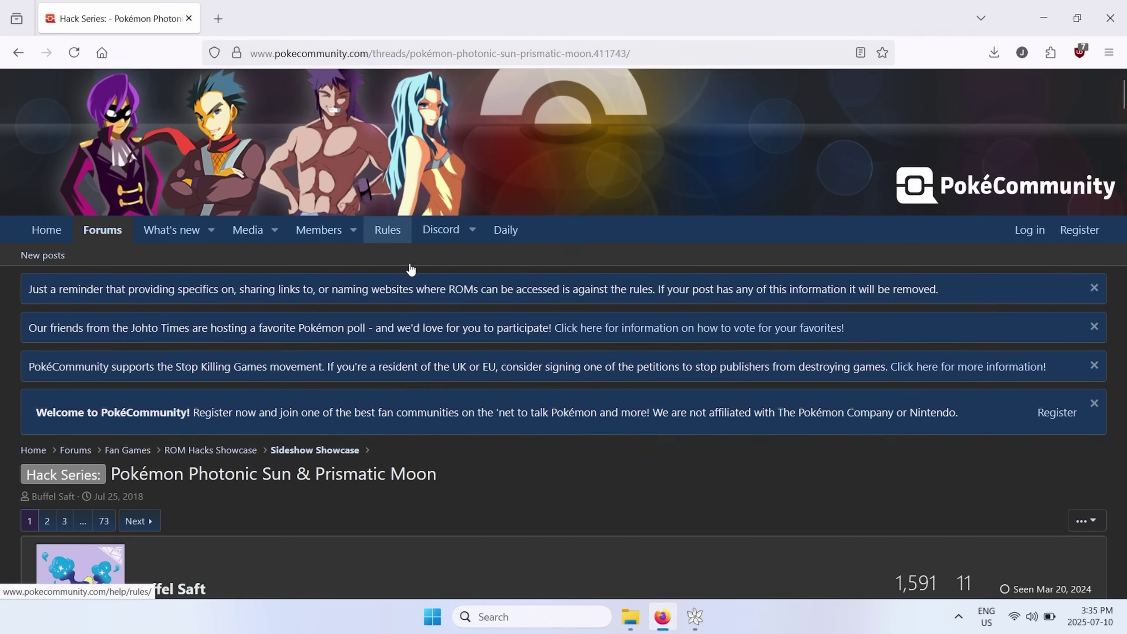
pyautogui.scroll(-10, 410, 264)
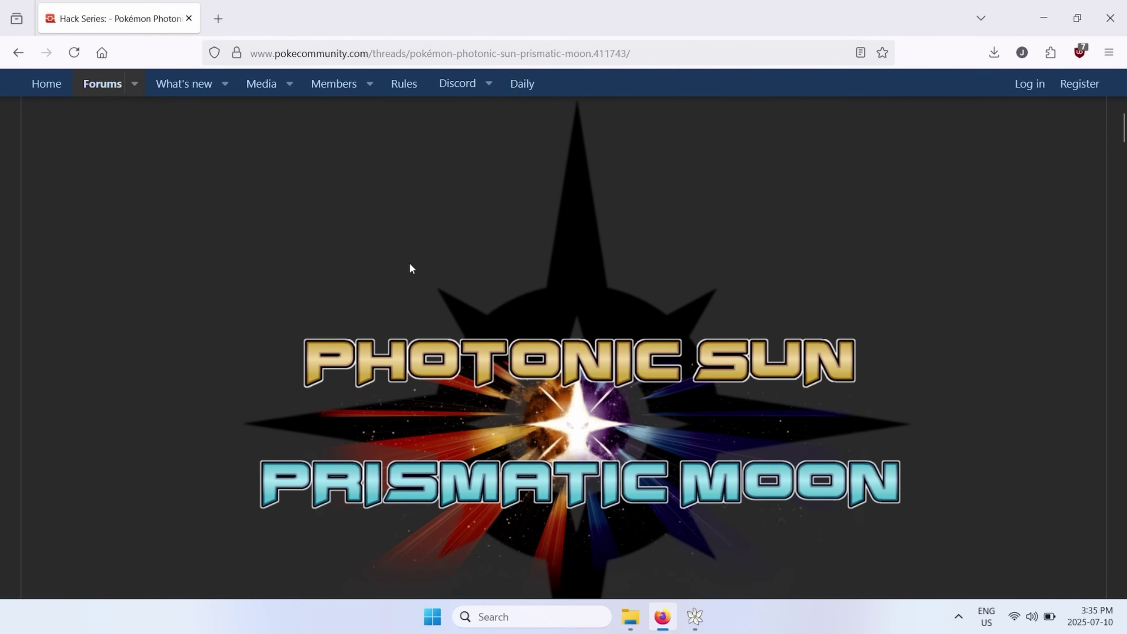
pyautogui.scroll(-15, 290, 281)
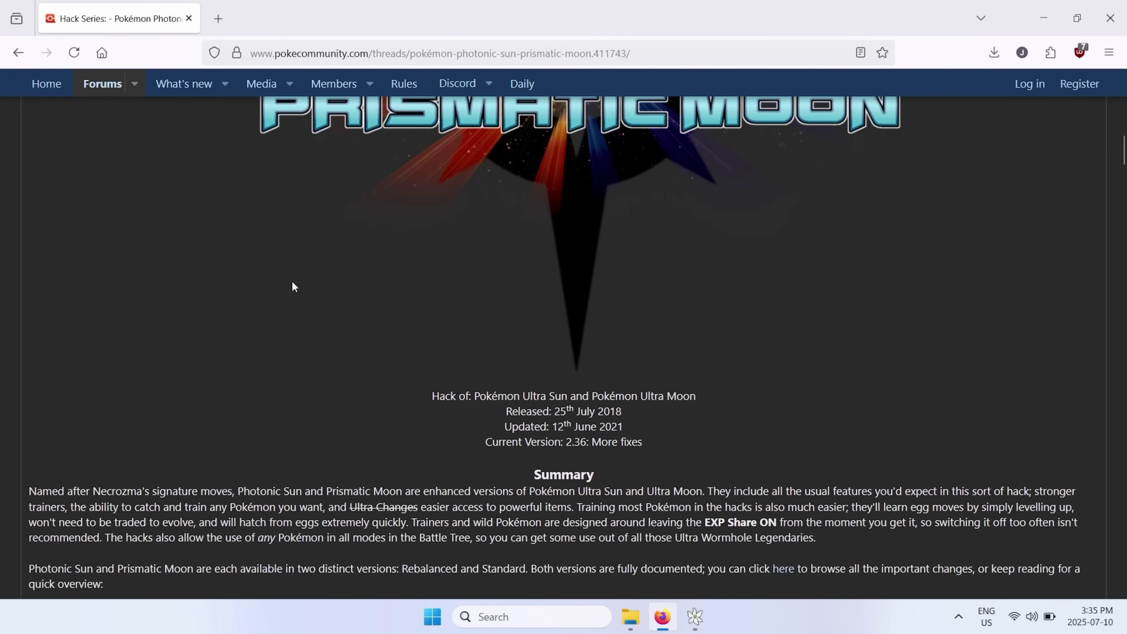
pyautogui.scroll(-14, 334, 287)
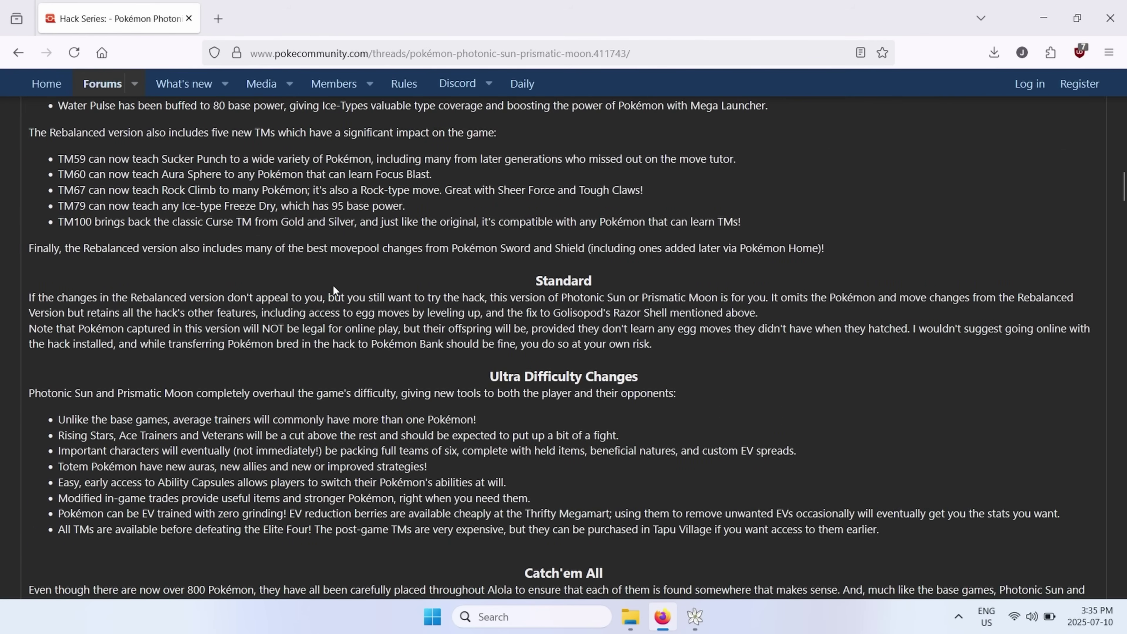
pyautogui.scroll(-3, 334, 286)
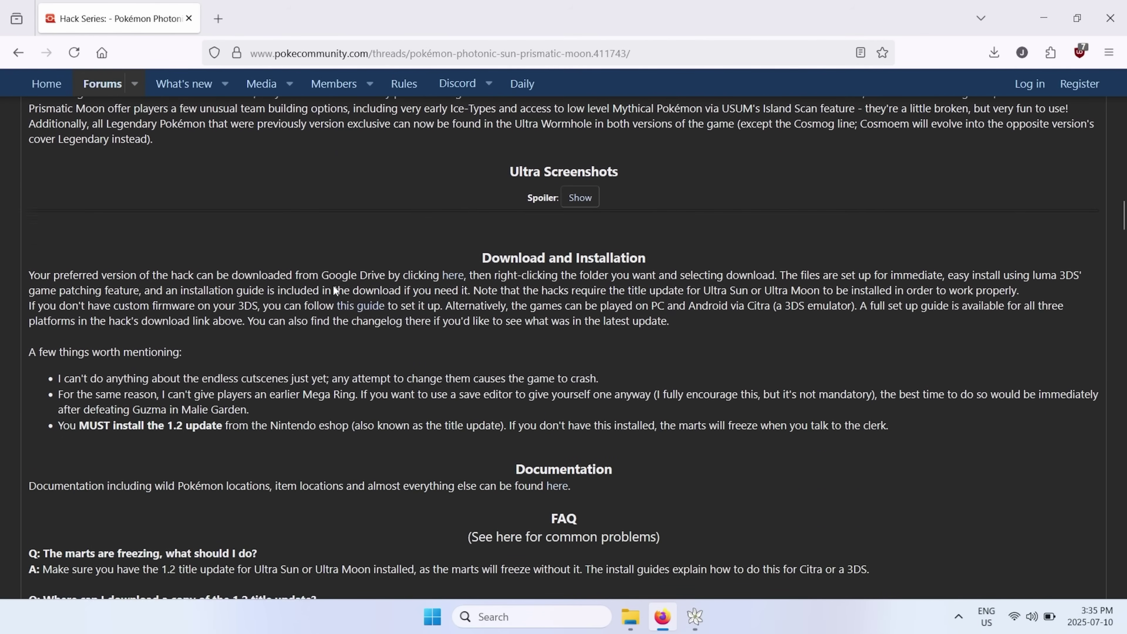
pyautogui.scroll(-3, 313, 273)
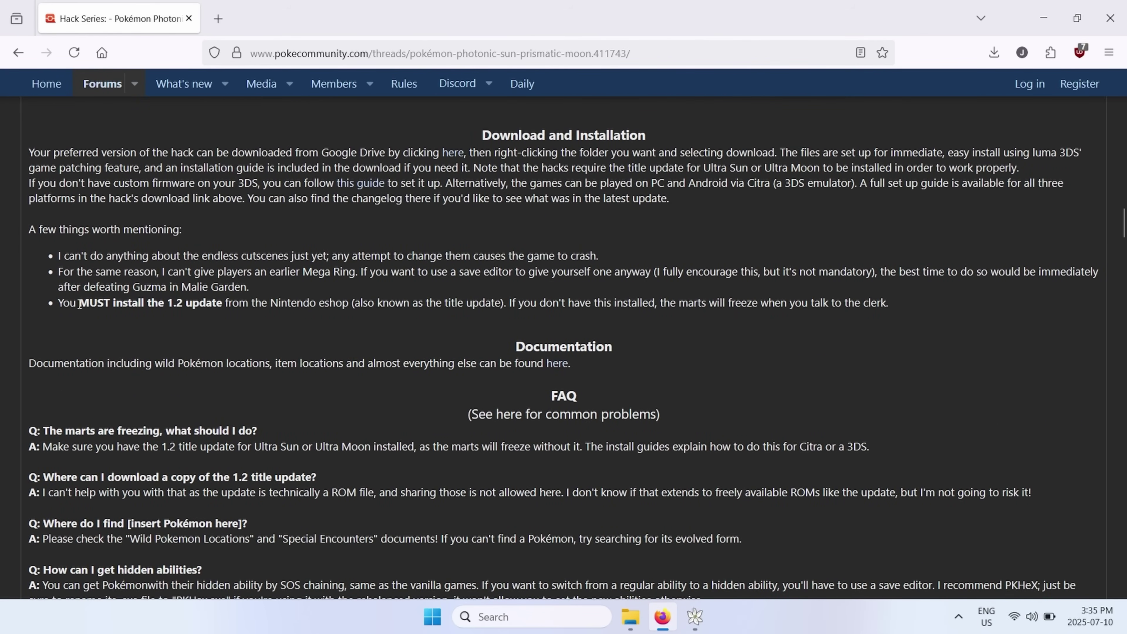
pyautogui.moveTo(80, 303); pyautogui.dragTo(264, 304)
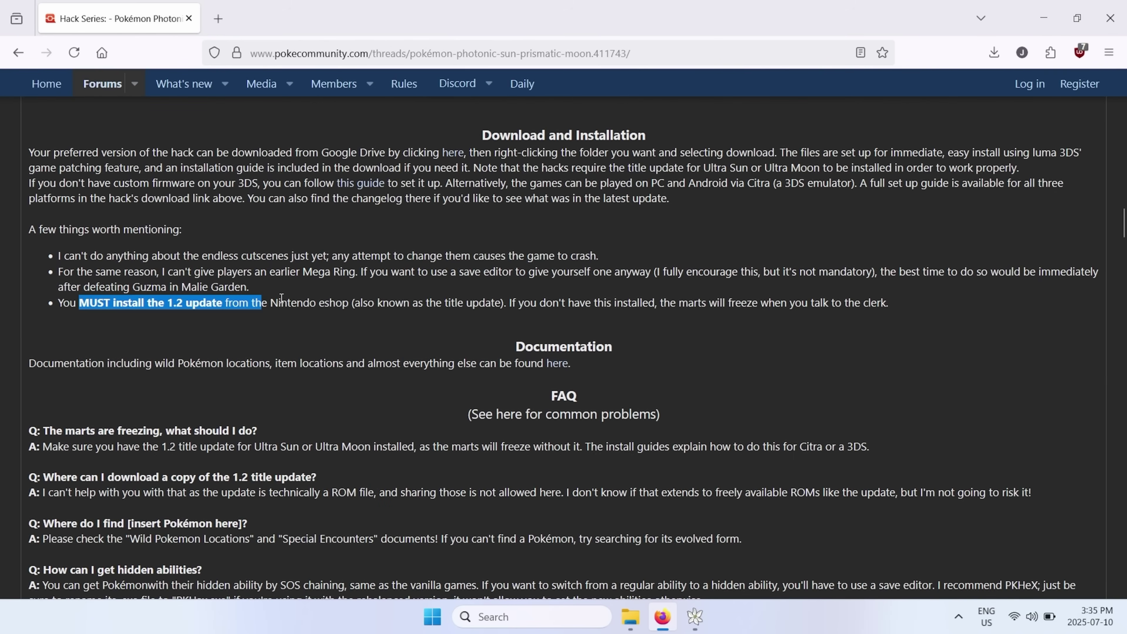
pyautogui.click(281, 298)
pyautogui.scroll(3, 281, 297)
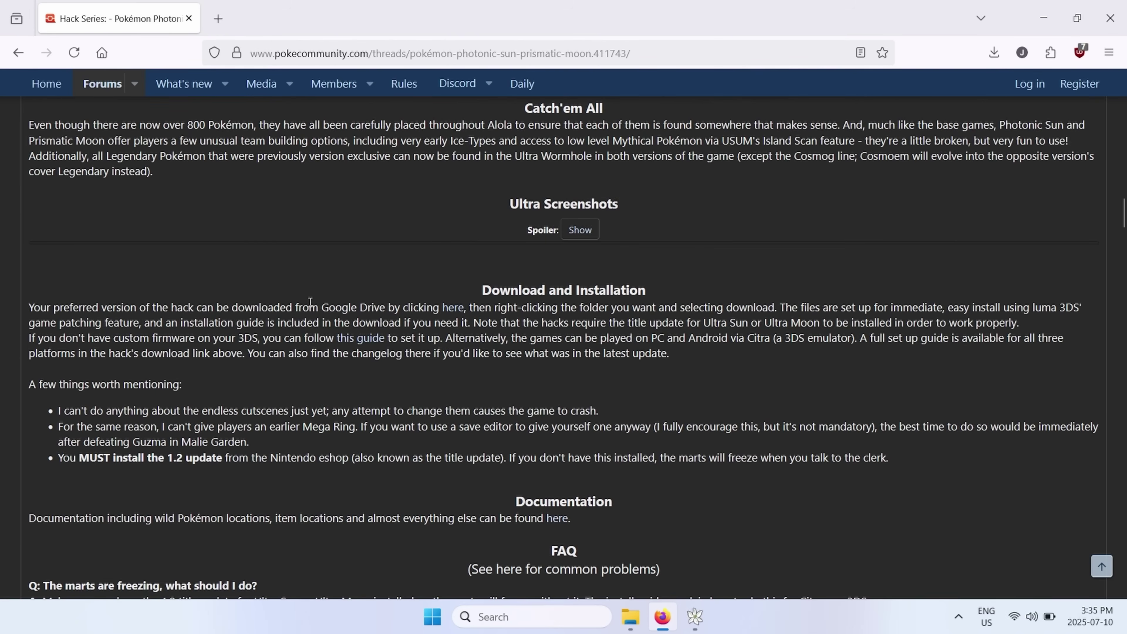
pyautogui.click(449, 307)
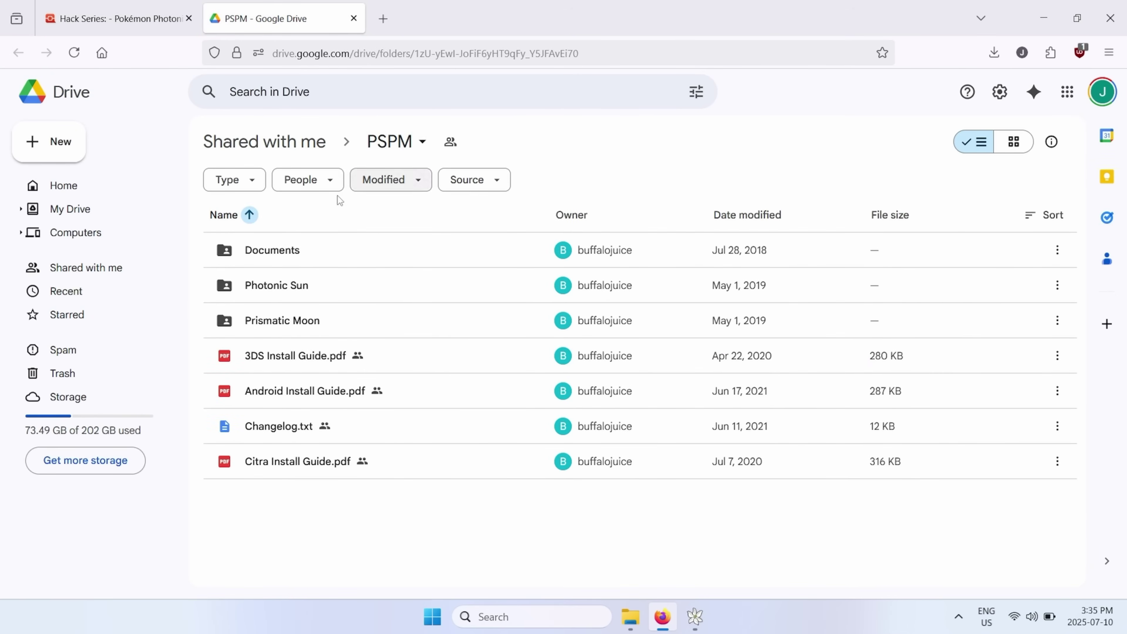
# - Open the Photonic Sun folder and download Rebalanced.zip despite the can't-scan-for-viruses warning
pyautogui.doubleClick(306, 288)
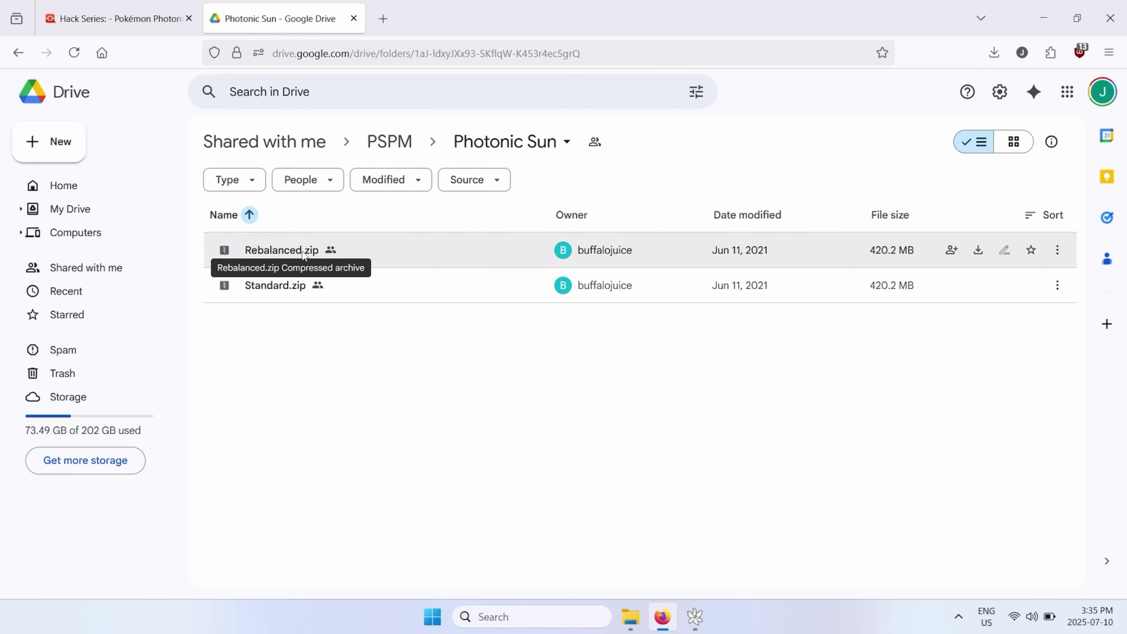
pyautogui.click(374, 250)
pyautogui.rightClick(374, 250)
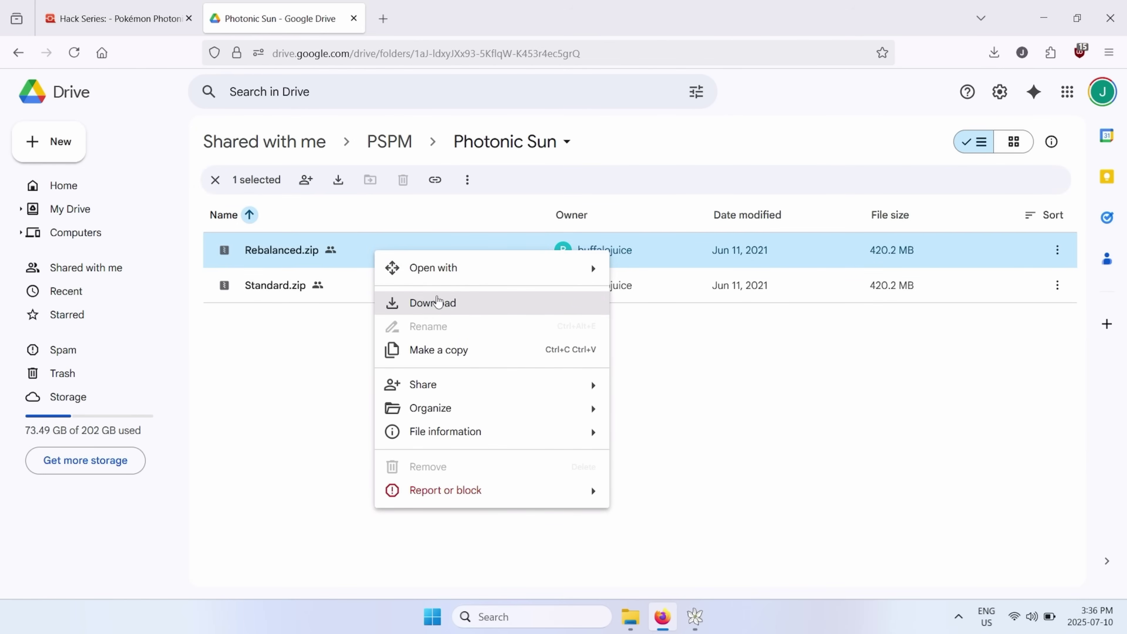
pyautogui.click(434, 302)
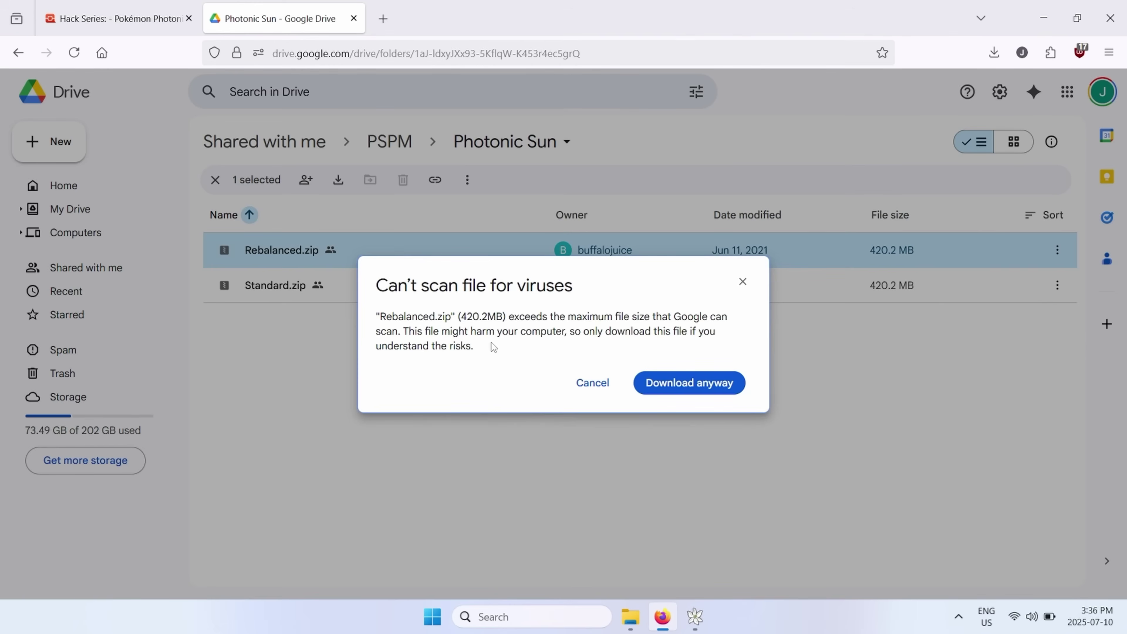
pyautogui.click(685, 382)
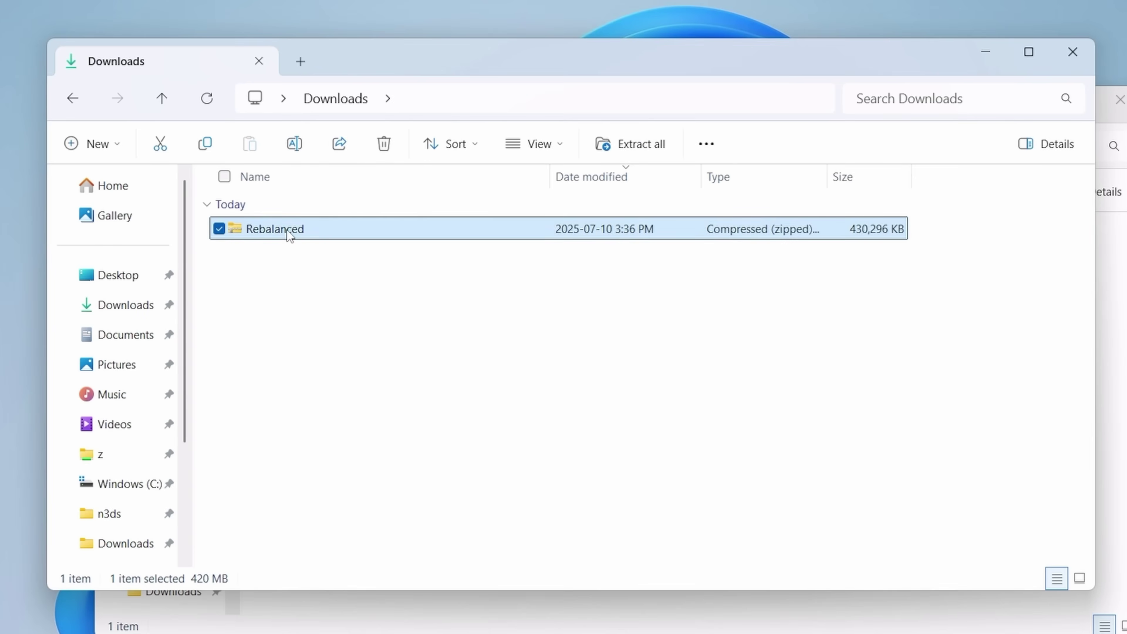
pyautogui.rightClick(288, 231)
pyautogui.click(378, 353)
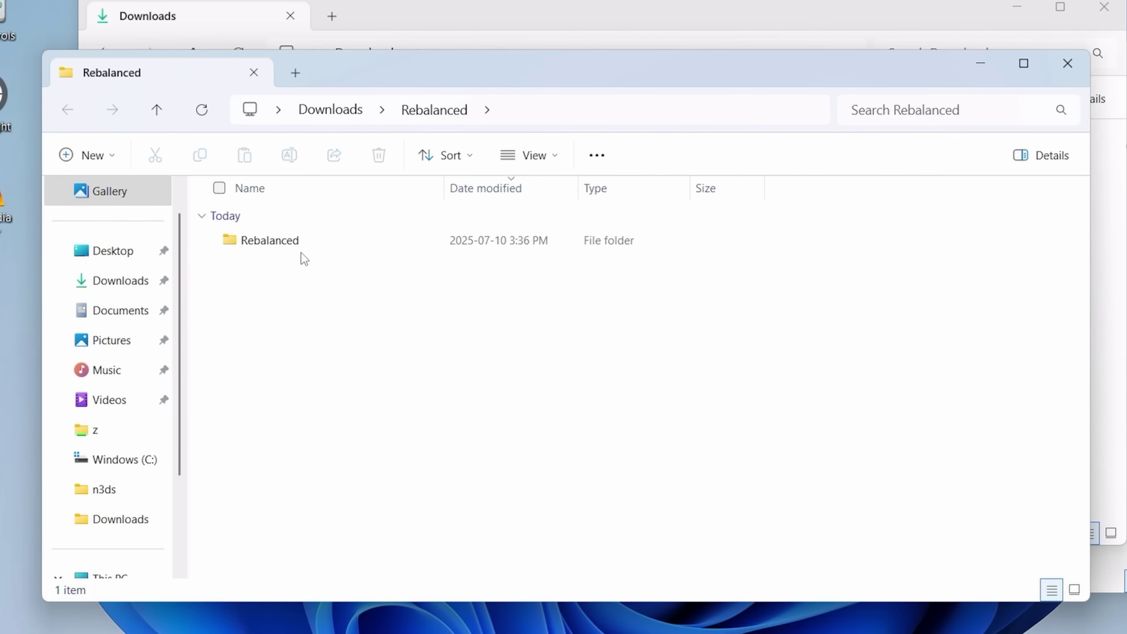
pyautogui.doubleClick(300, 249)
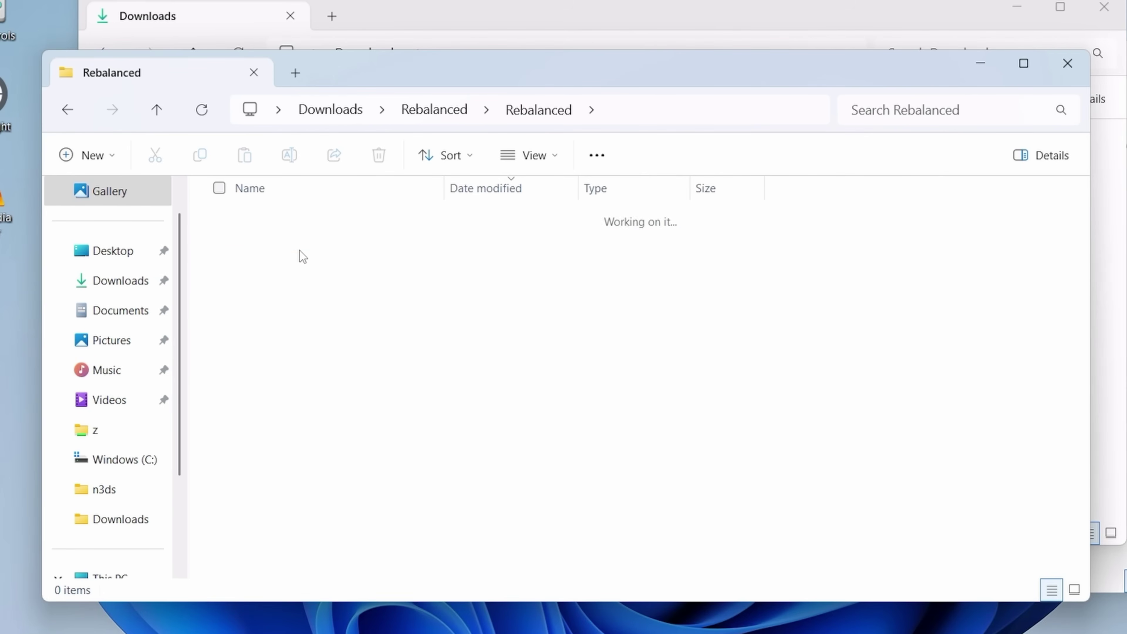
pyautogui.doubleClick(282, 294)
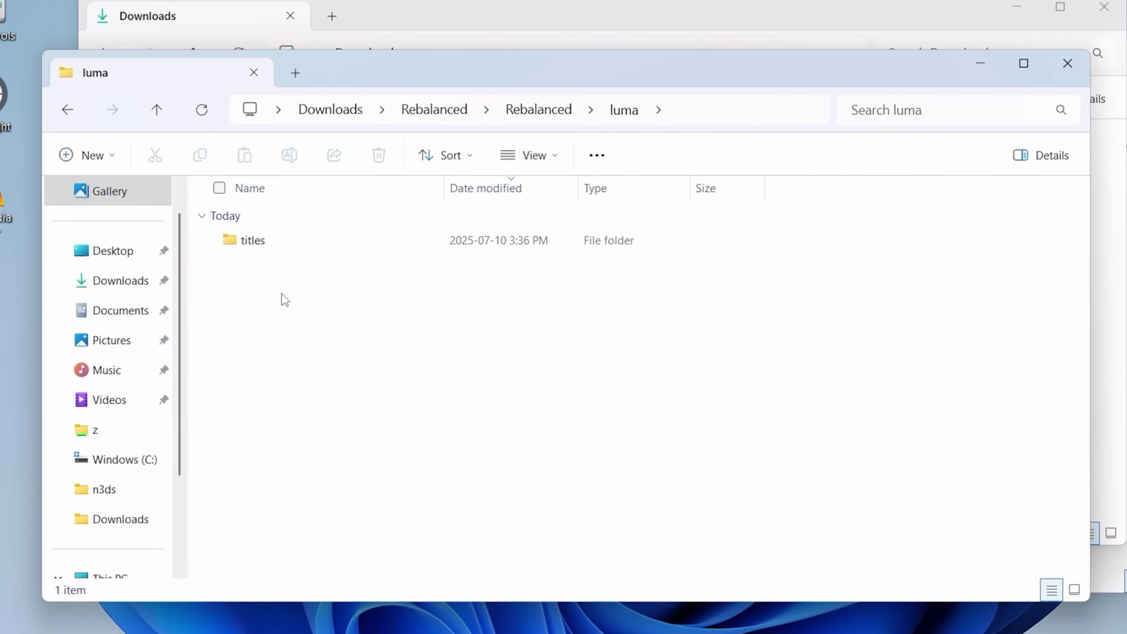
pyautogui.click(284, 243)
pyautogui.doubleClick(287, 247)
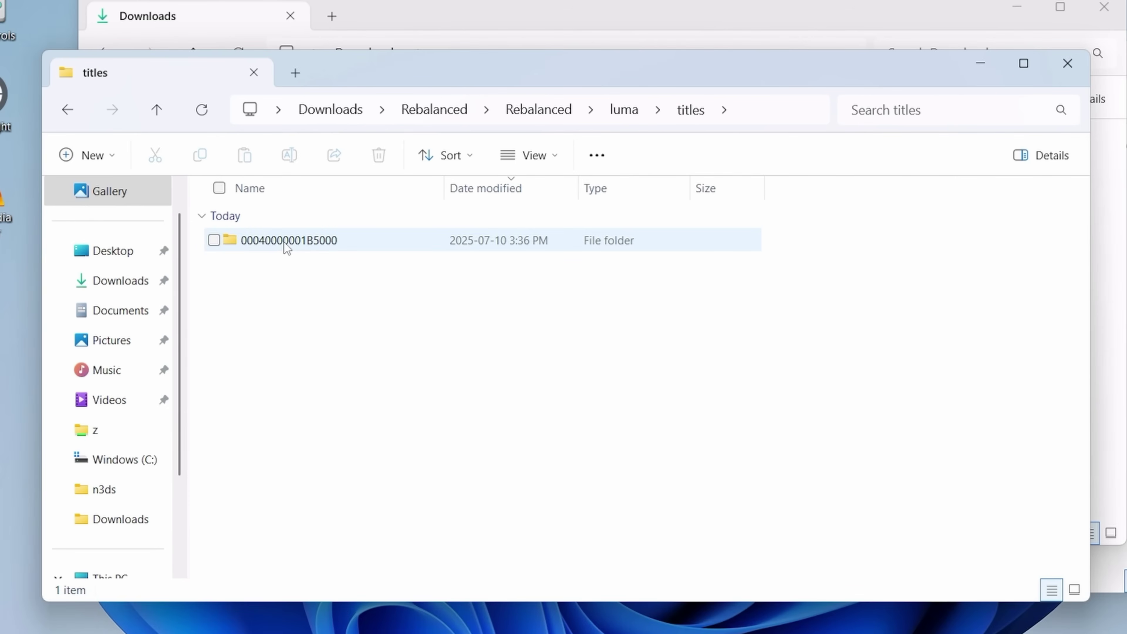
pyautogui.doubleClick(284, 242)
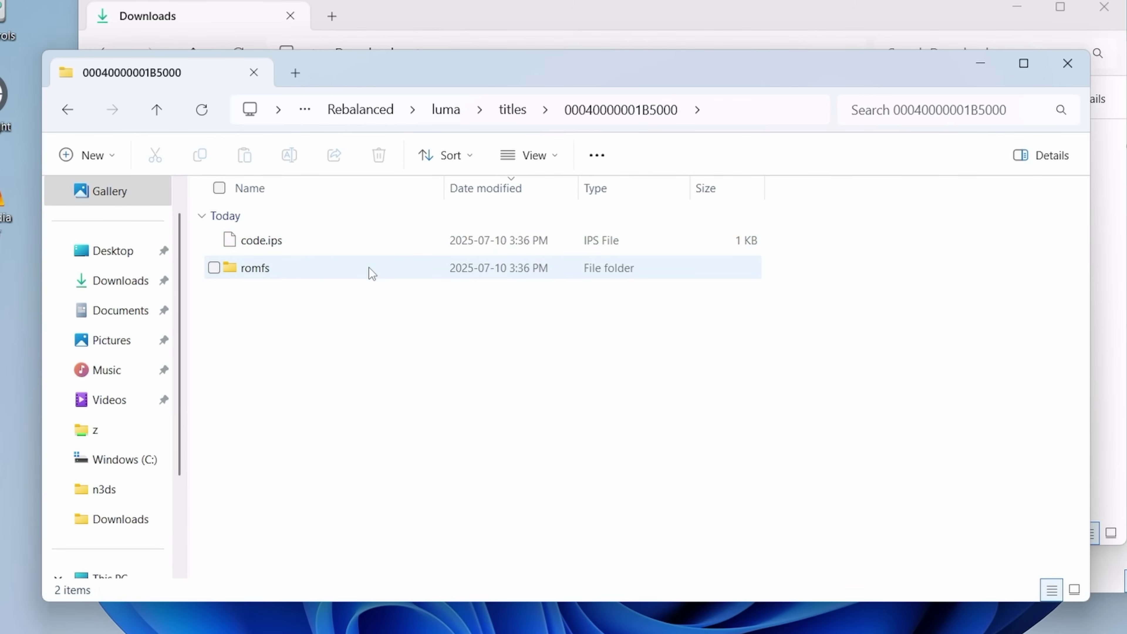
pyautogui.hotkey('alt', 'Tab')
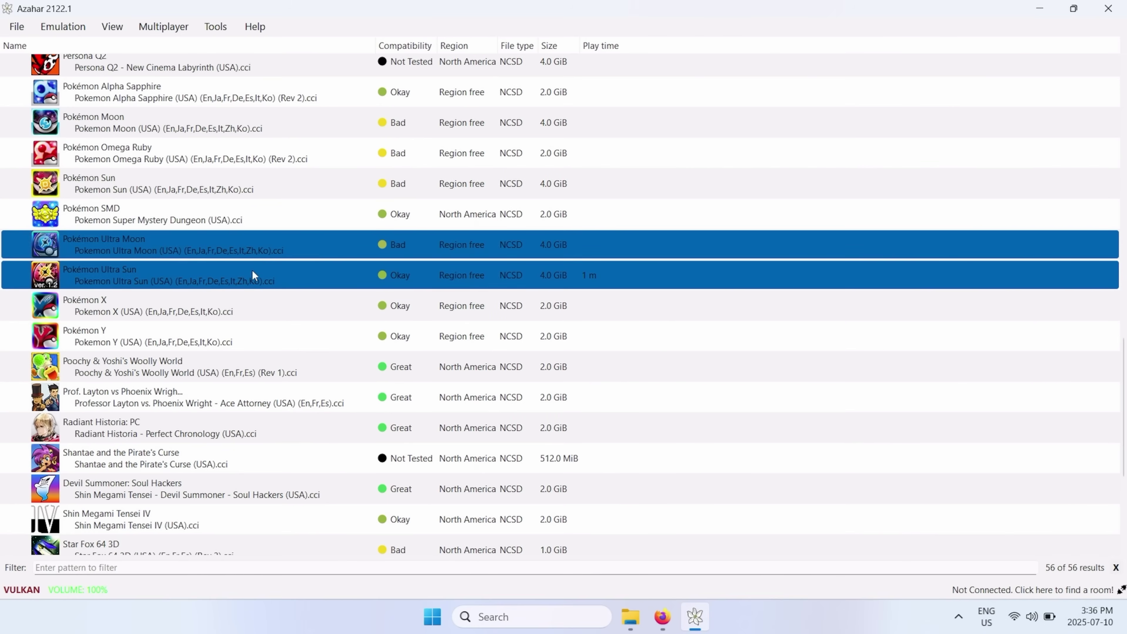
# - Copy code.ips and romfs into Pokémon Ultra Sun's mods folder, opened via Open > Mods Location
pyautogui.rightClick(221, 273)
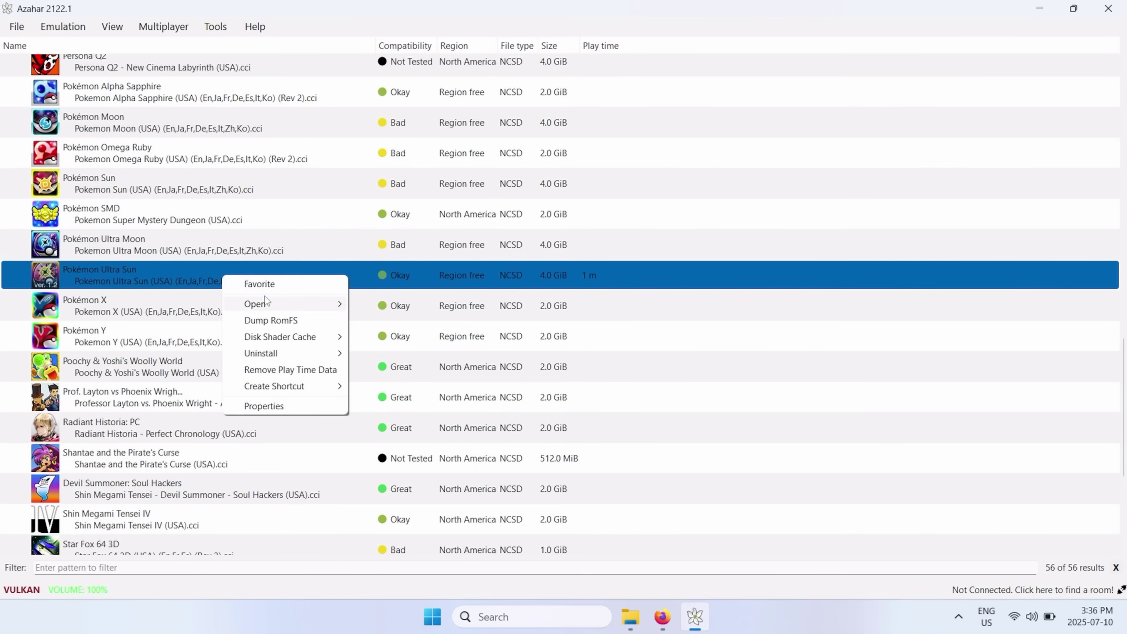
pyautogui.moveTo(272, 304)
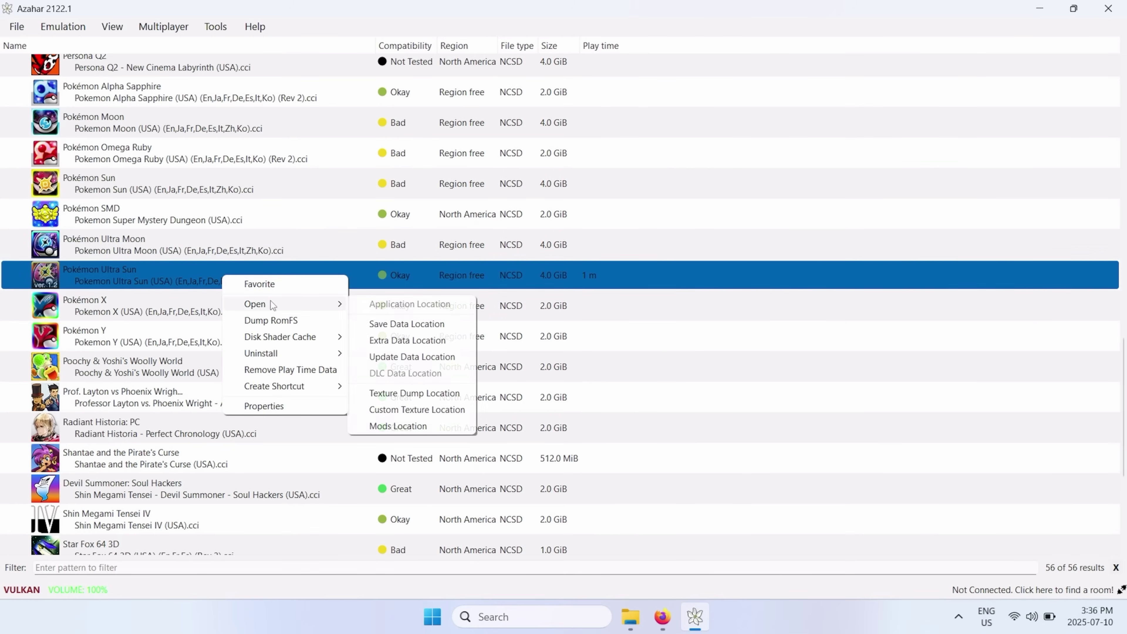
pyautogui.click(395, 427)
pyautogui.hotkey('alt', 'Tab')
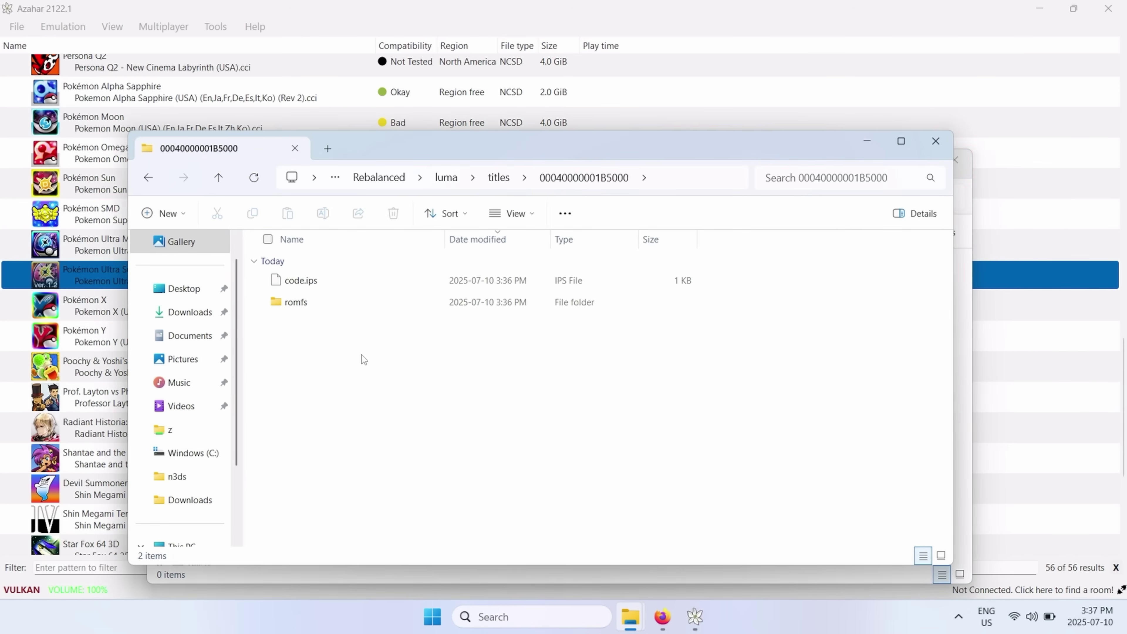
pyautogui.hotkey('ctrl', 'a')
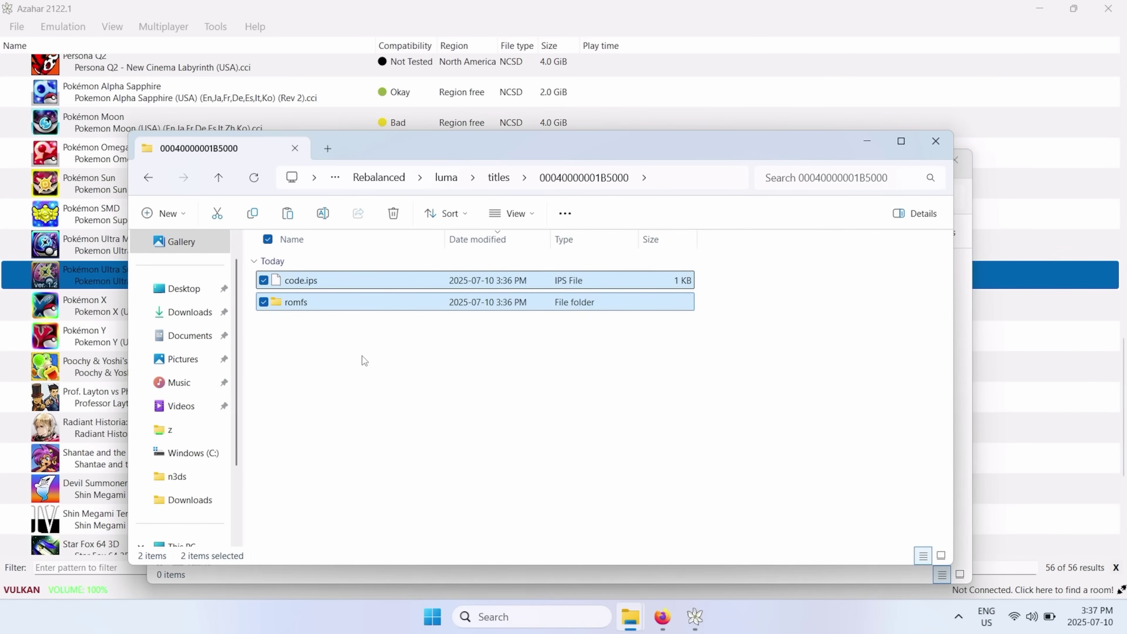
pyautogui.click(967, 292)
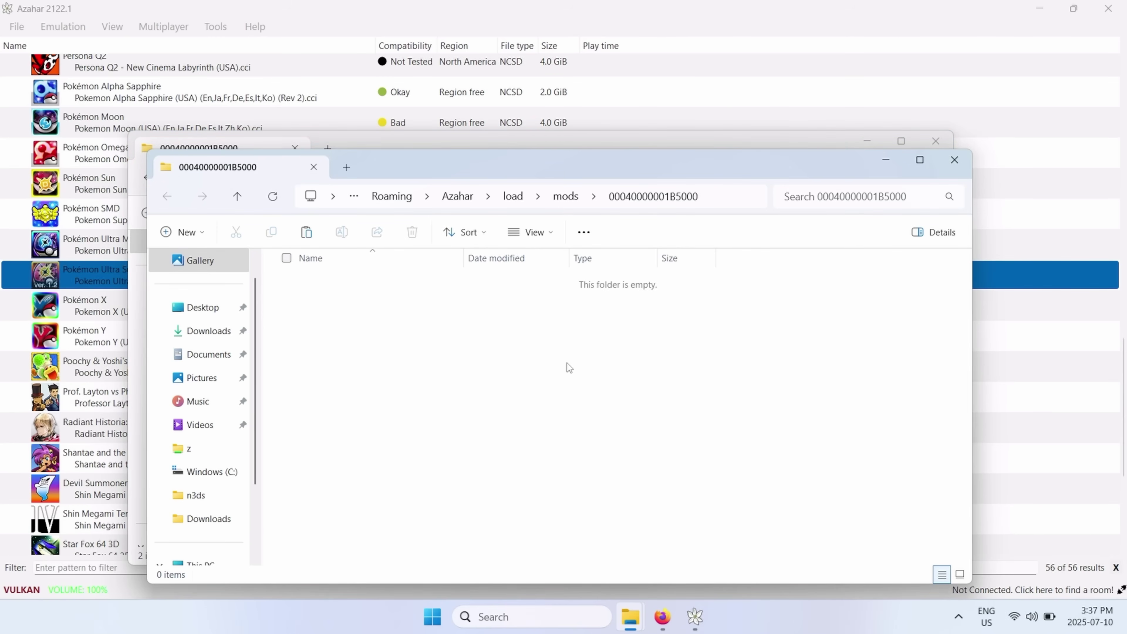
pyautogui.hotkey('ctrl', 'v')
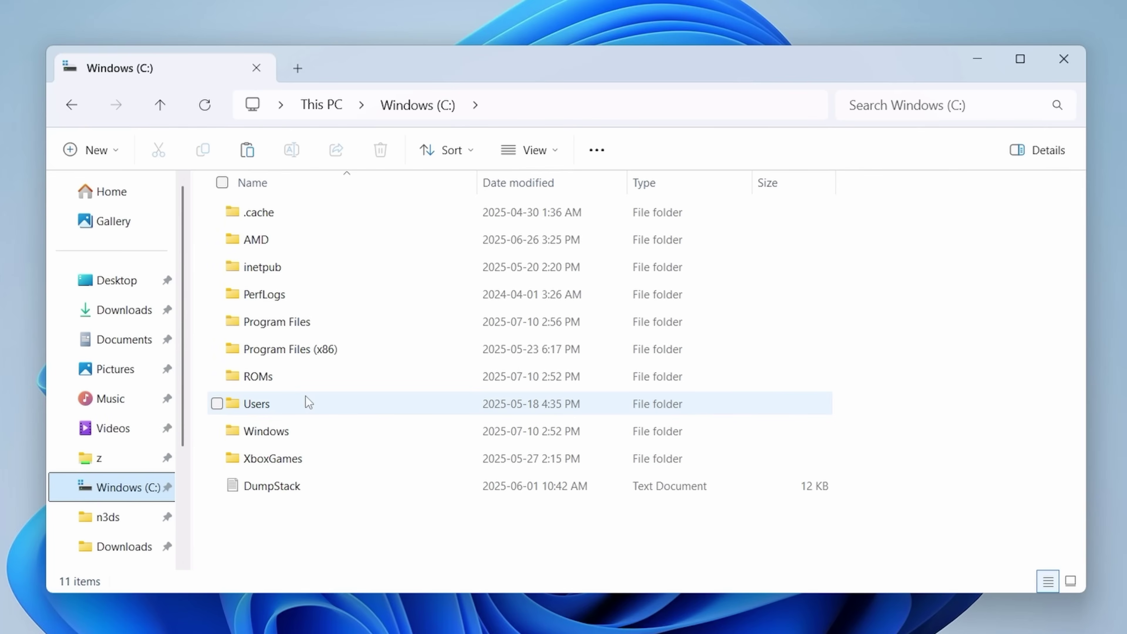
# - Rename Program Files' Azahar folder to Azahar_old, then download the azahar-2122.1 msys2 installer
pyautogui.doubleClick(284, 330)
pyautogui.click(269, 272)
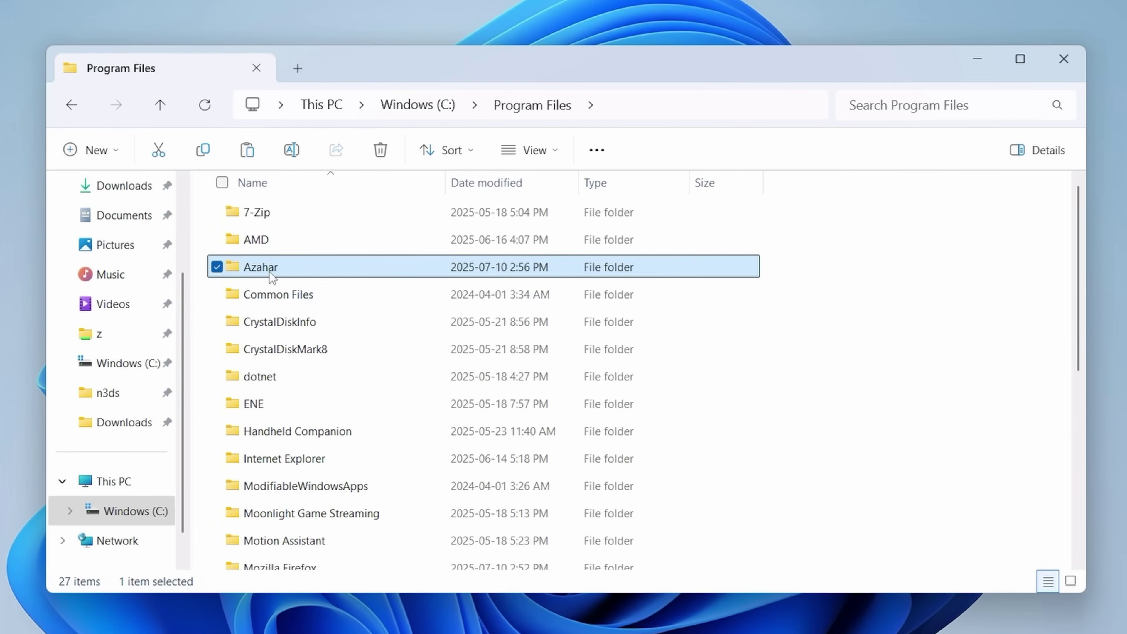
pyautogui.press('F2')
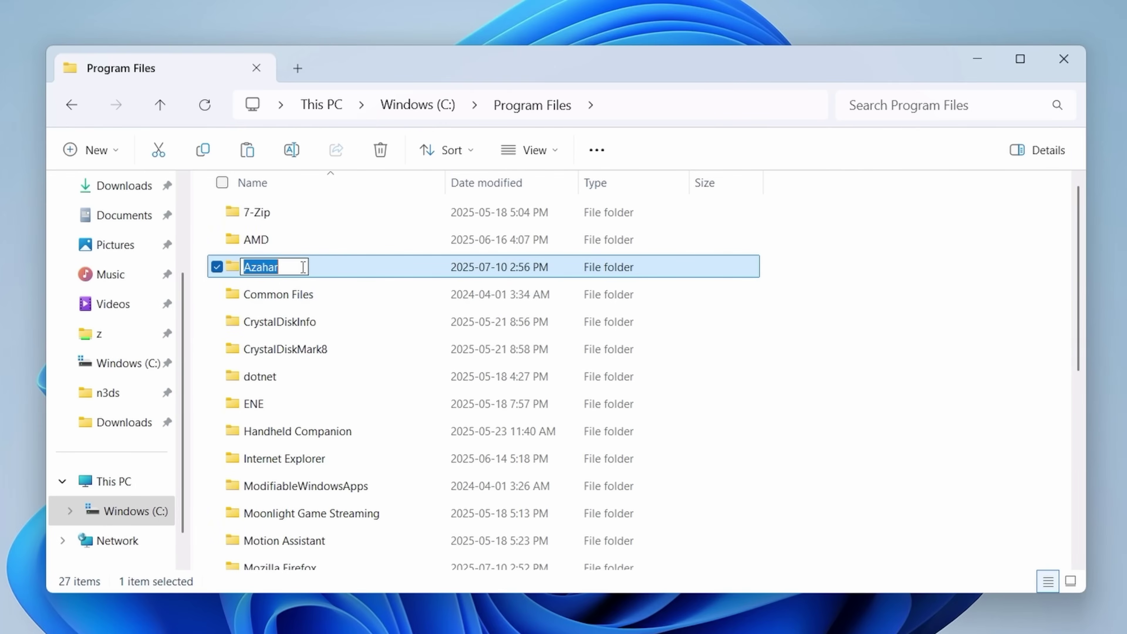
pyautogui.press('End')
pyautogui.write('_old')
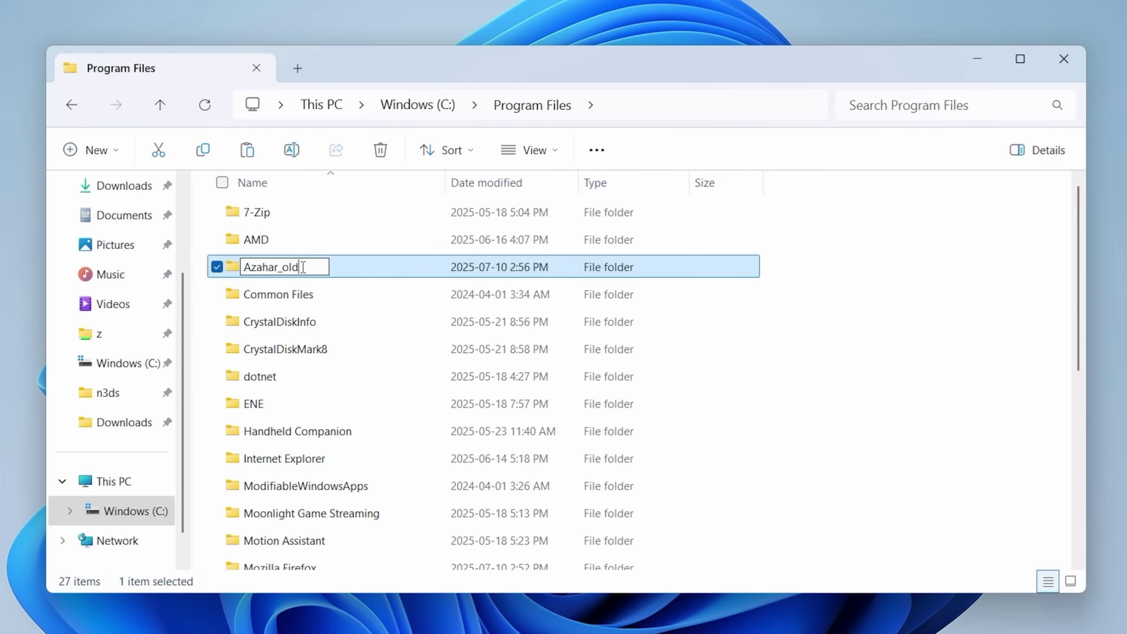
pyautogui.press('Return')
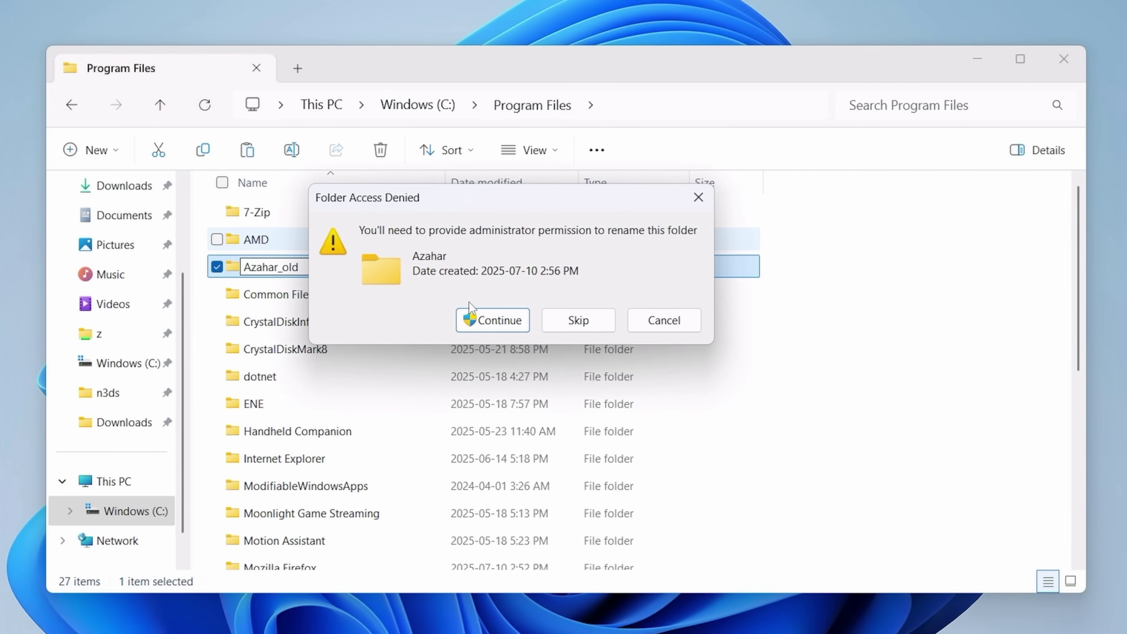
pyautogui.click(480, 316)
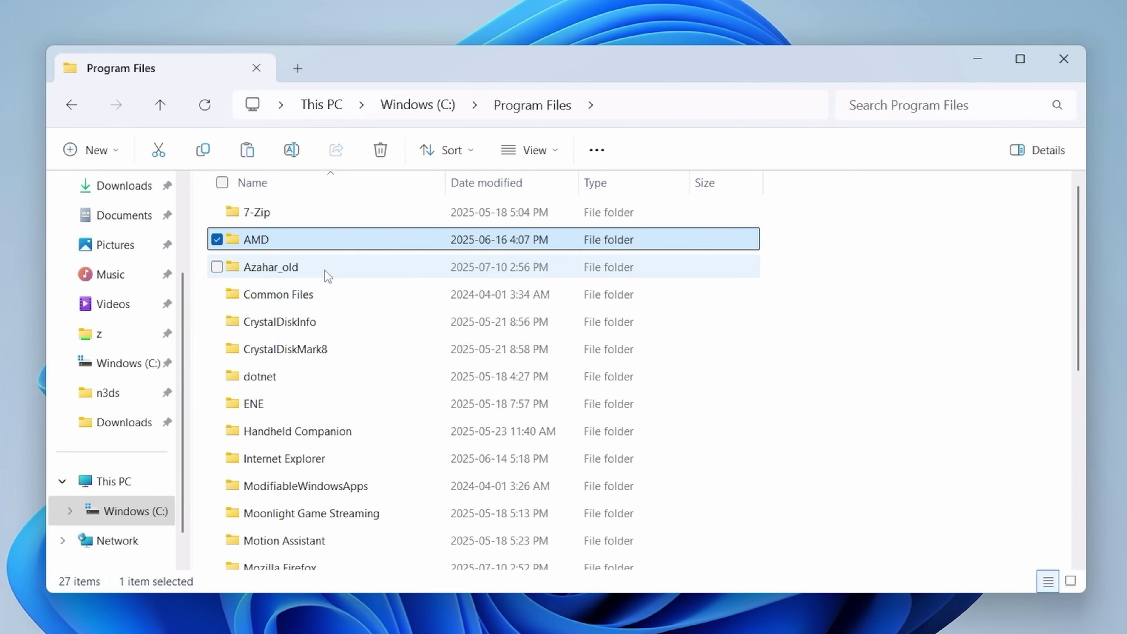
pyautogui.click(292, 269)
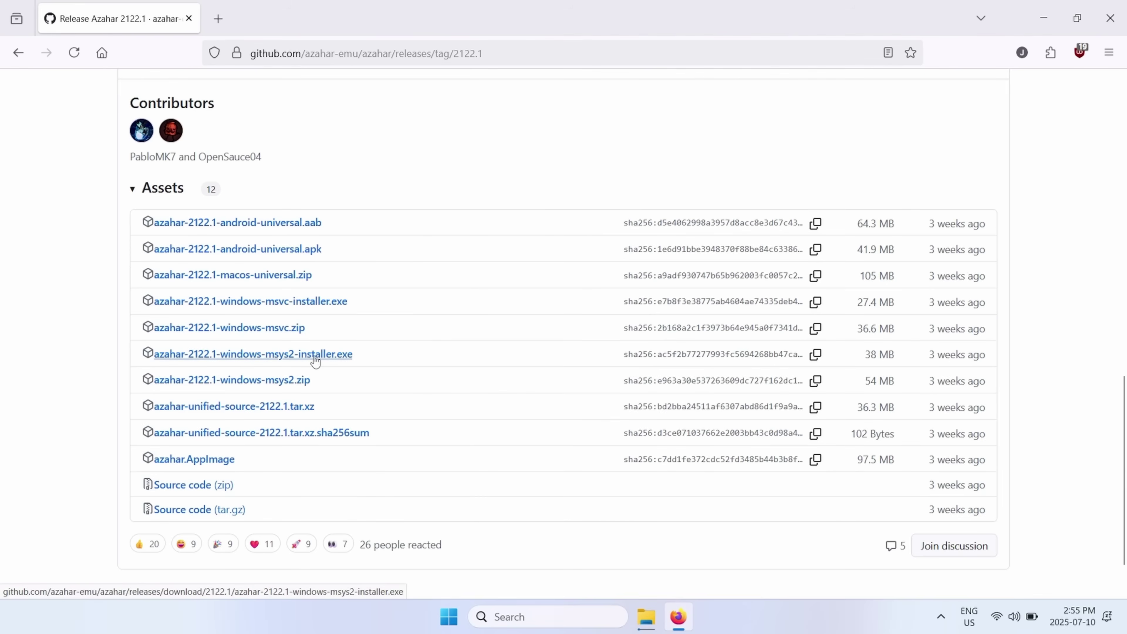
pyautogui.click(314, 357)
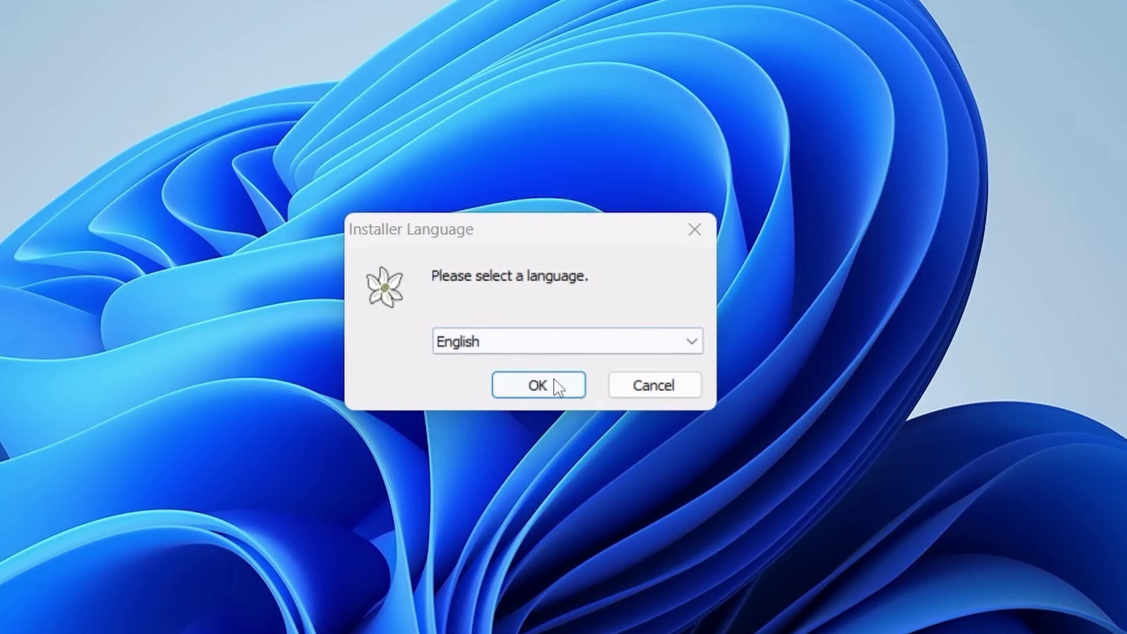
# - Confirm the language, accept the license, keep all-users install, and reach the C:\Program Files\Azahar location
pyautogui.click(555, 383)
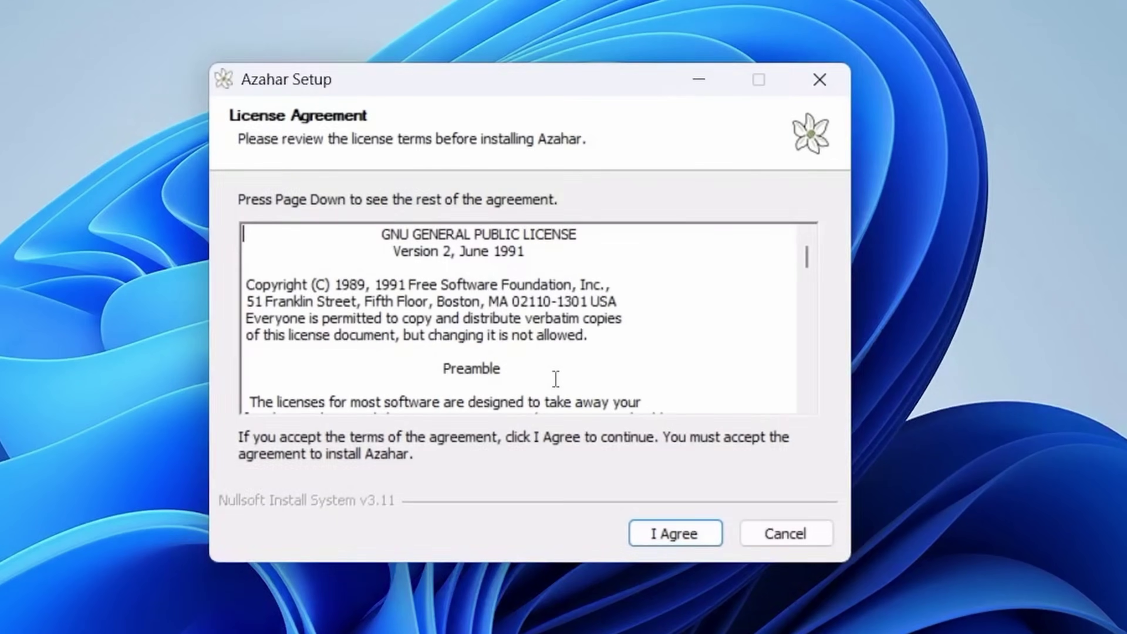
pyautogui.click(661, 531)
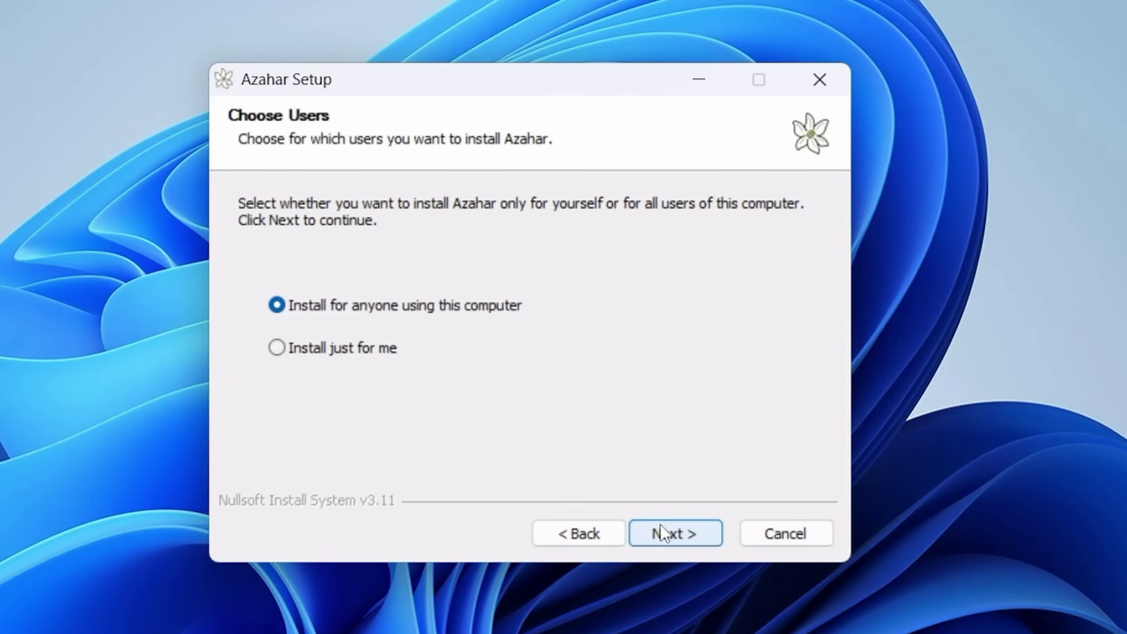
pyautogui.click(662, 532)
pyautogui.click(660, 528)
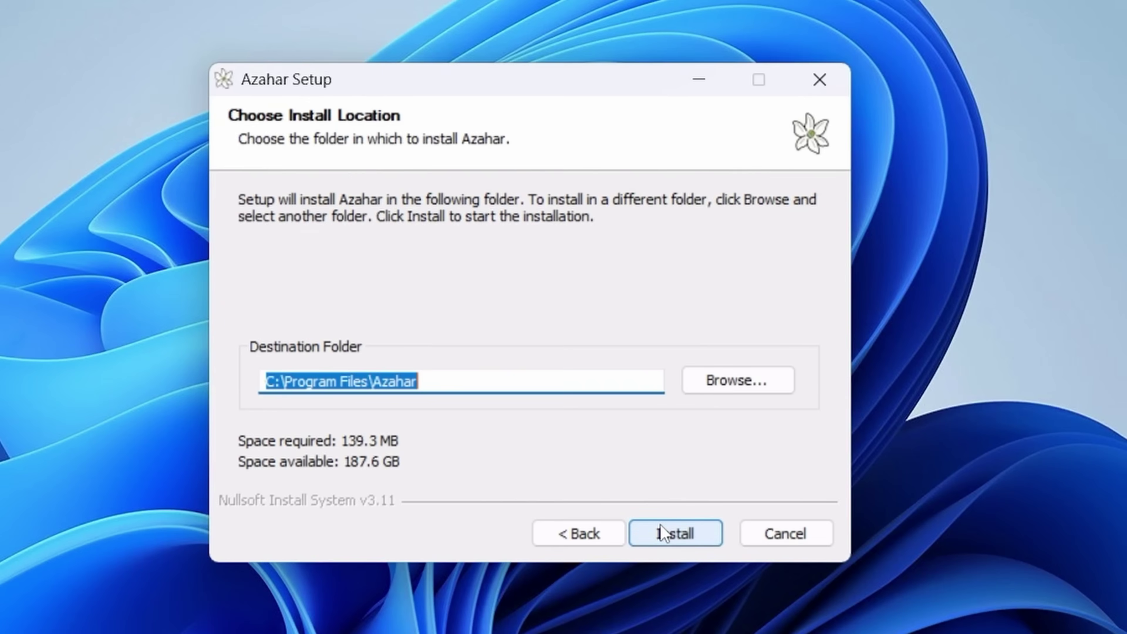